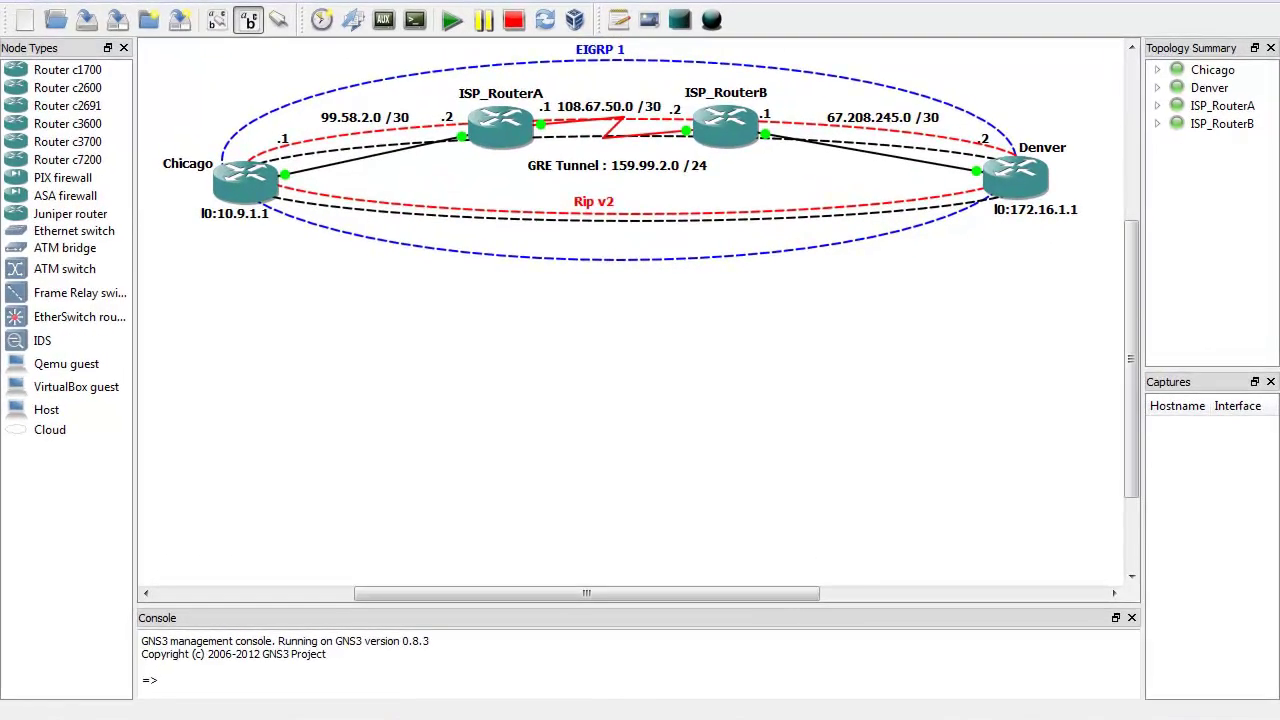
Step: Switch to the Chicago router's console and enter configuration mode for interface fa0/0
mouse_move(650, 704)
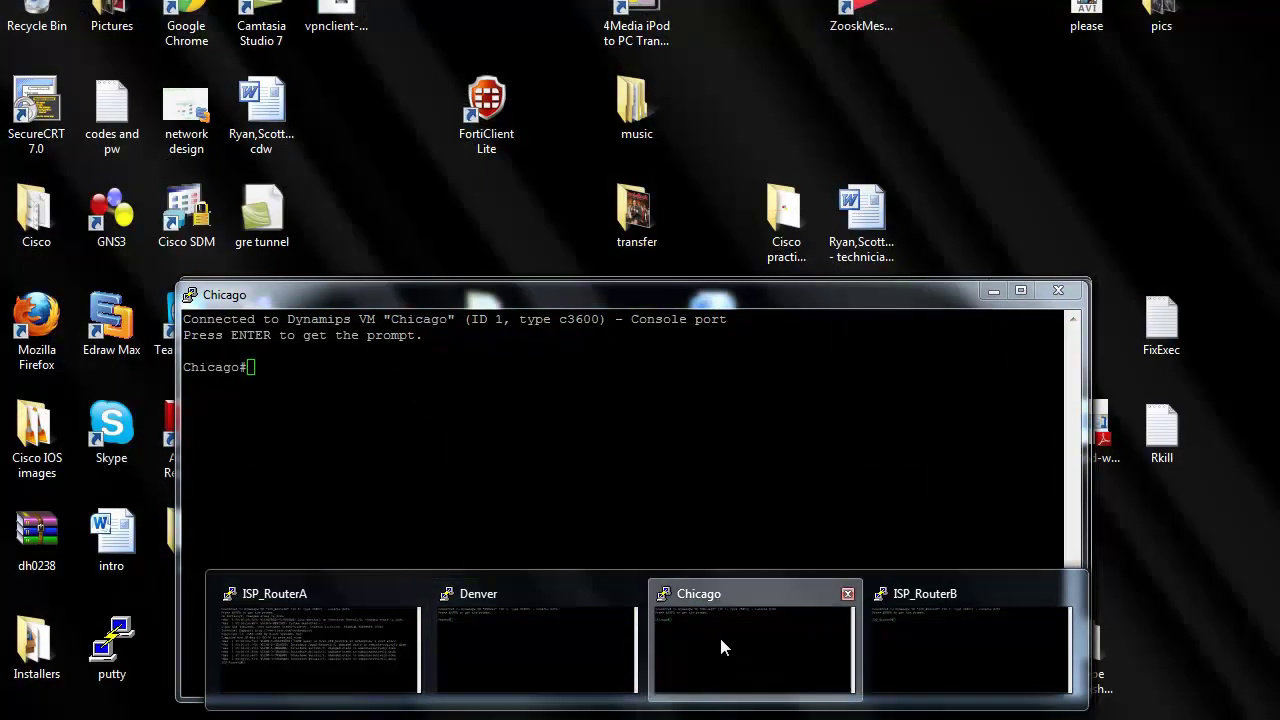
left_click(720, 636)
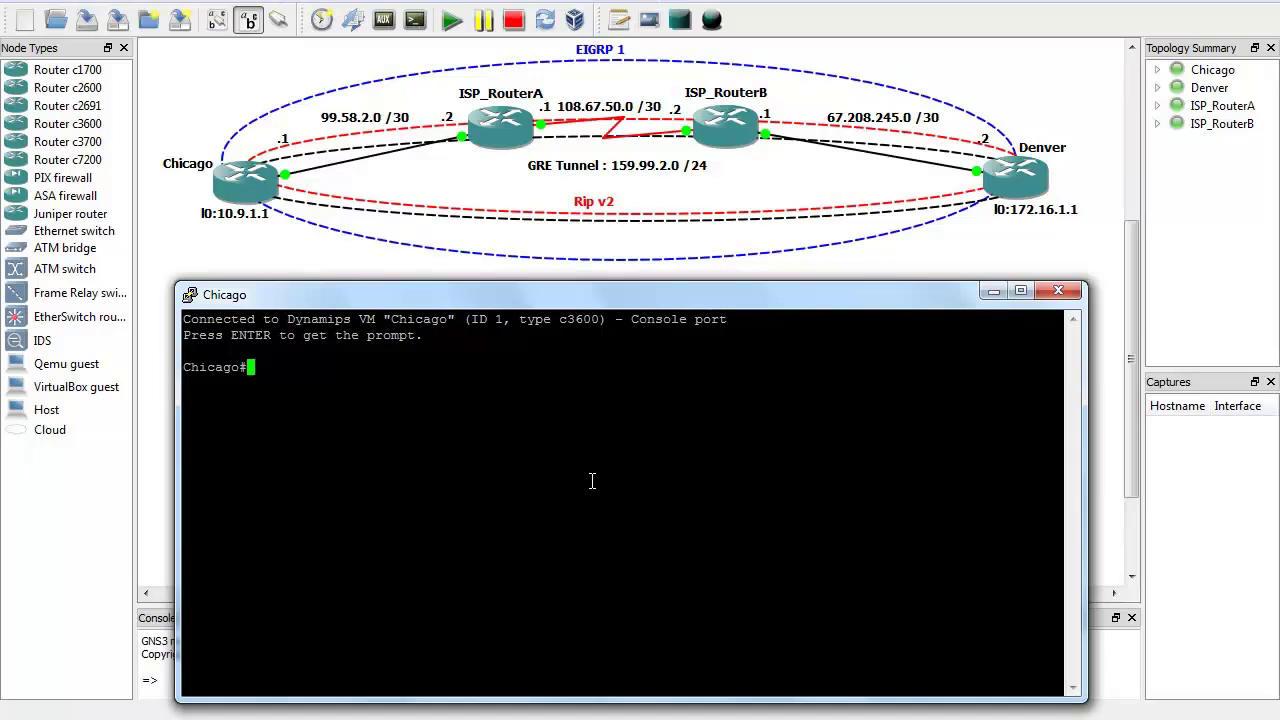
key("Return")
key("Return")
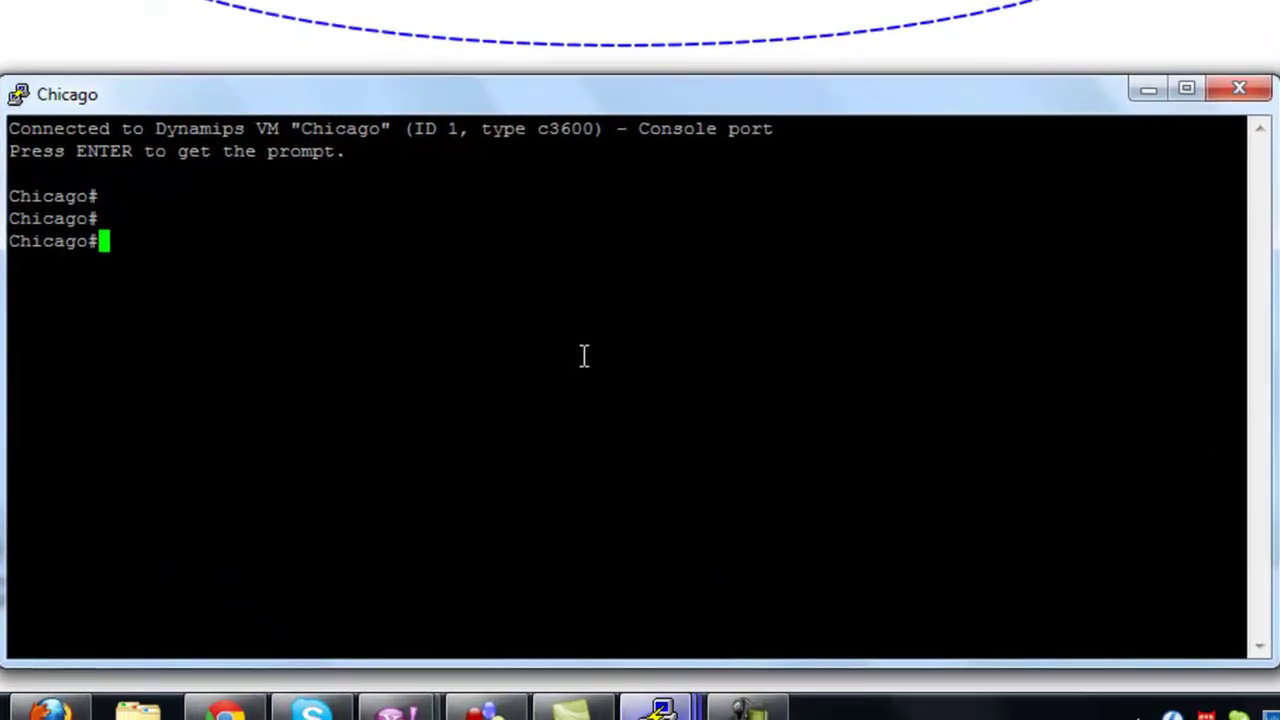
type("config t")
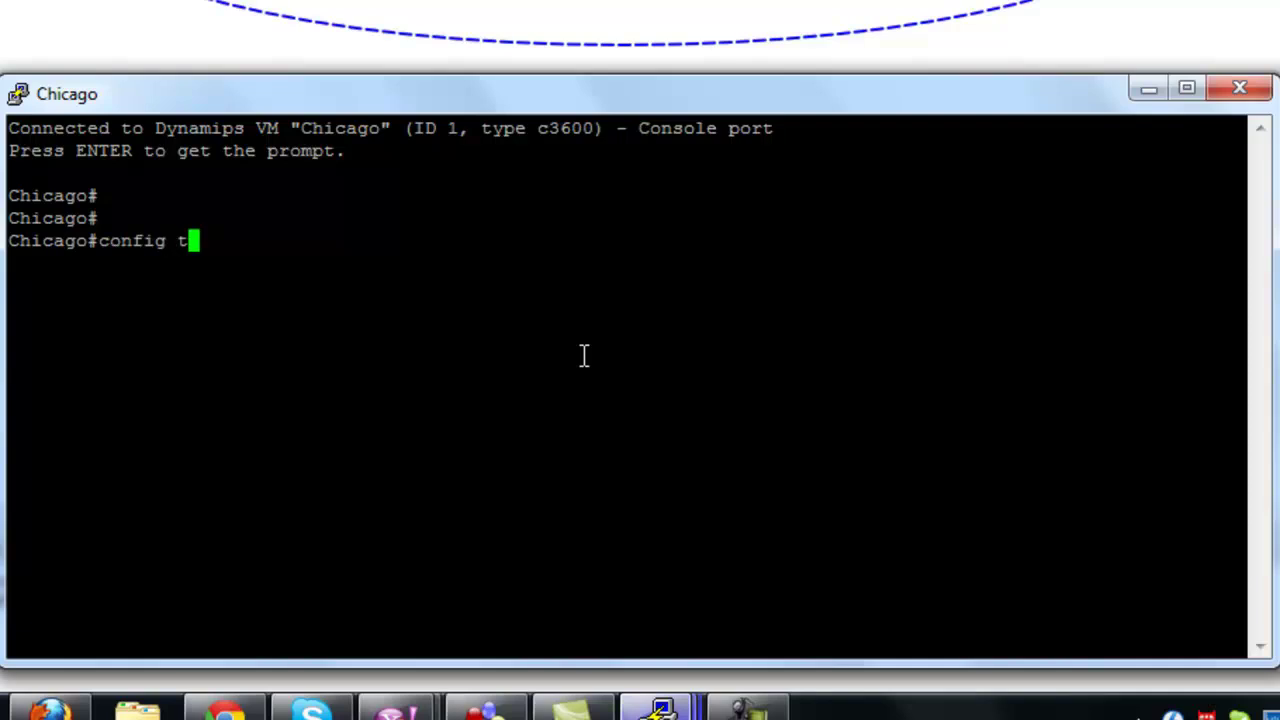
key("Return")
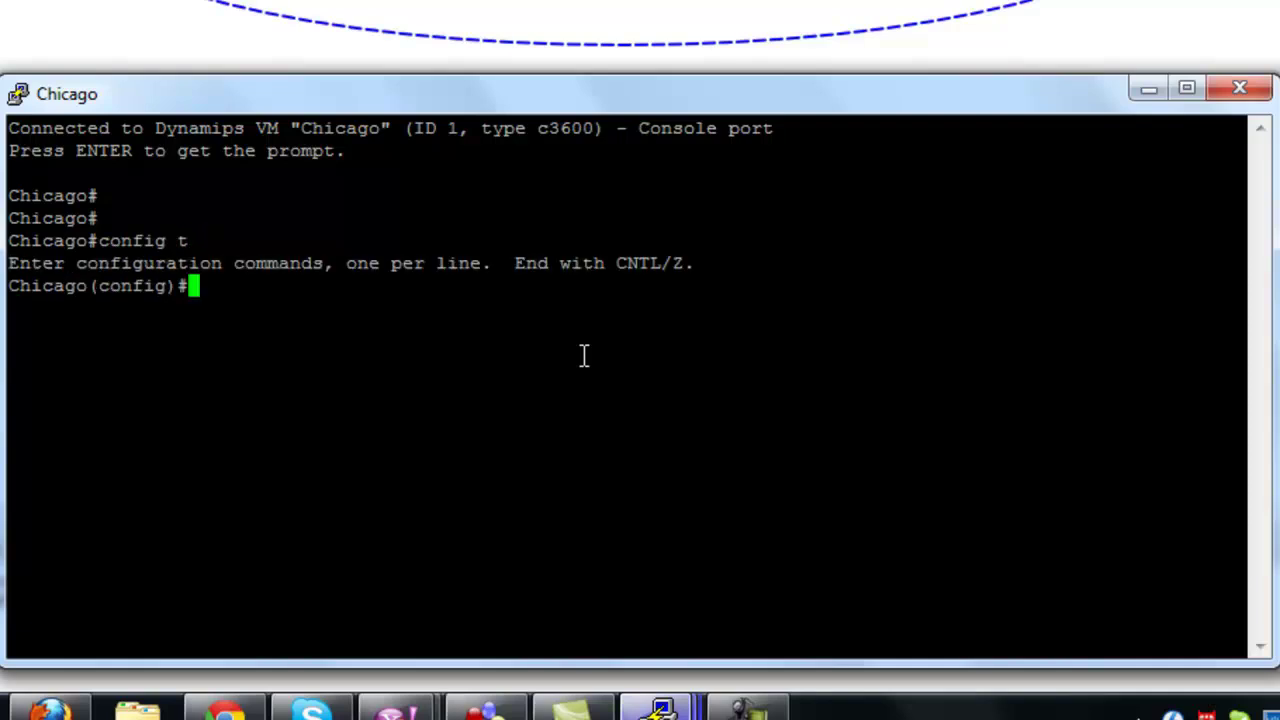
type("int fao/o")
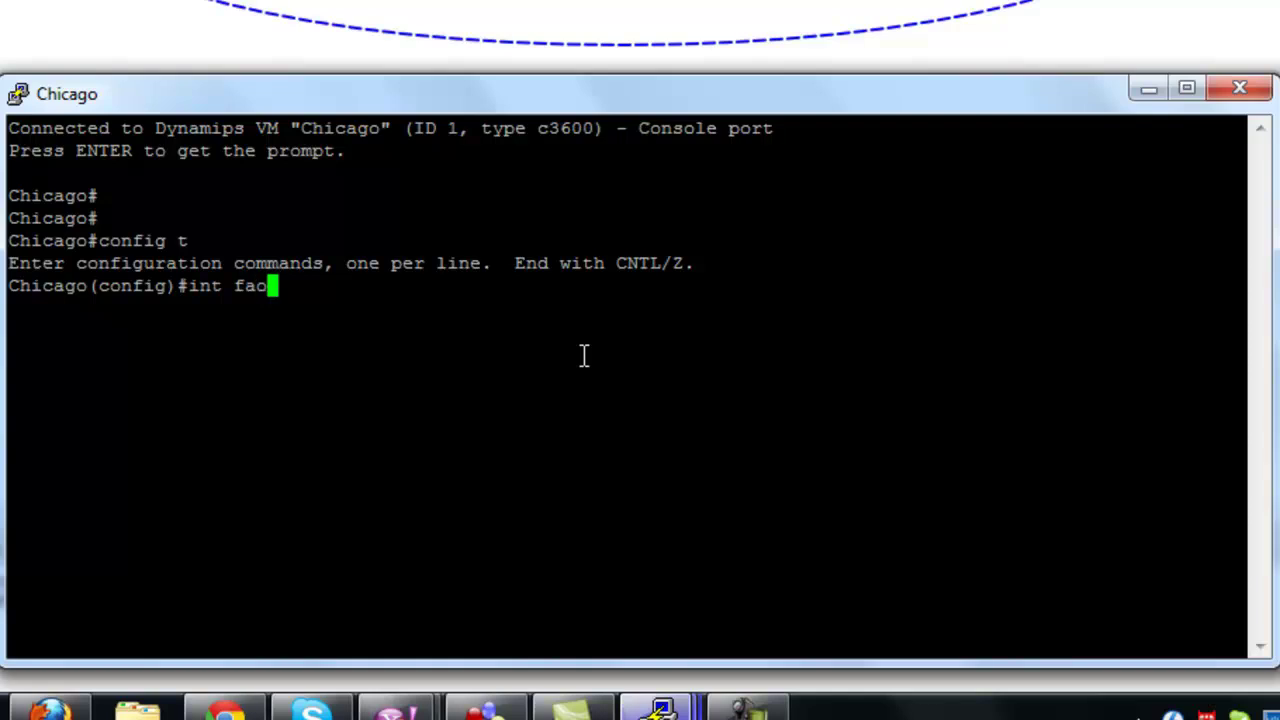
key("BackSpace")
key("BackSpace")
key("BackSpace")
type("0/0")
key("Return")
Step: Assign IP address 99.58.2.1 with mask 255.255.255.252 to Chicago's fa0/0 and enable the interface with no shut
type("ip add")
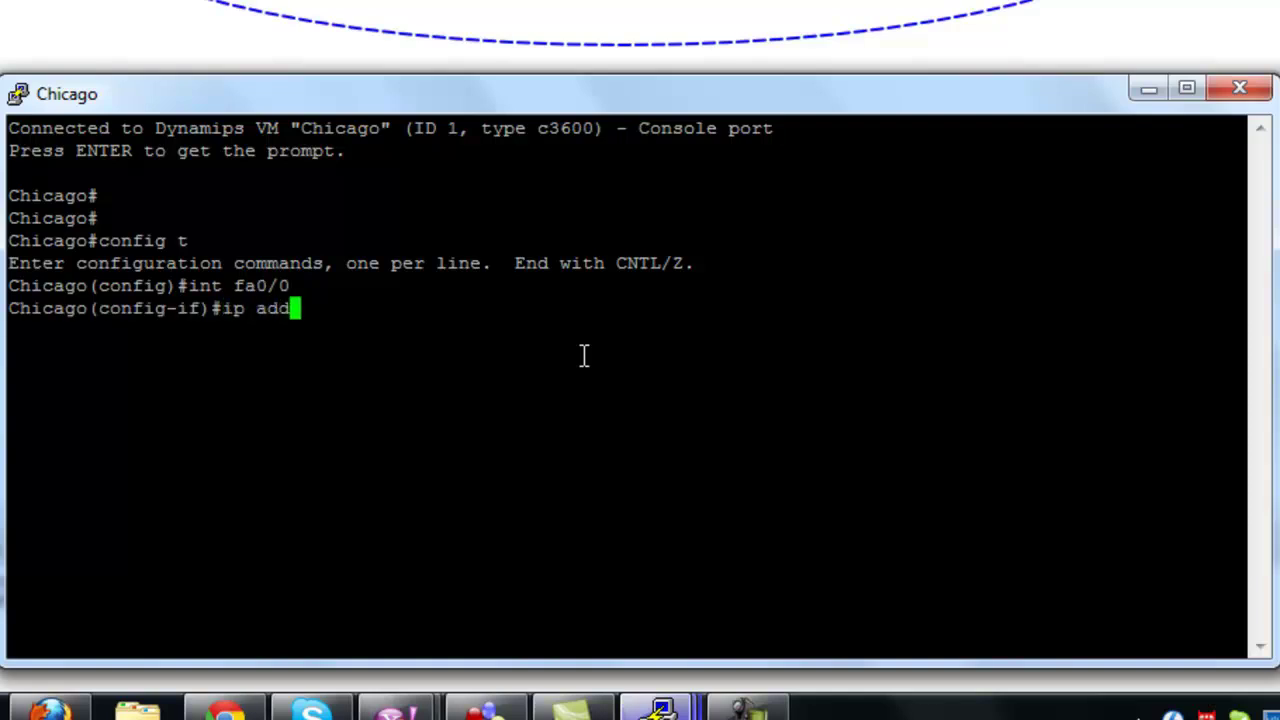
key("Tab")
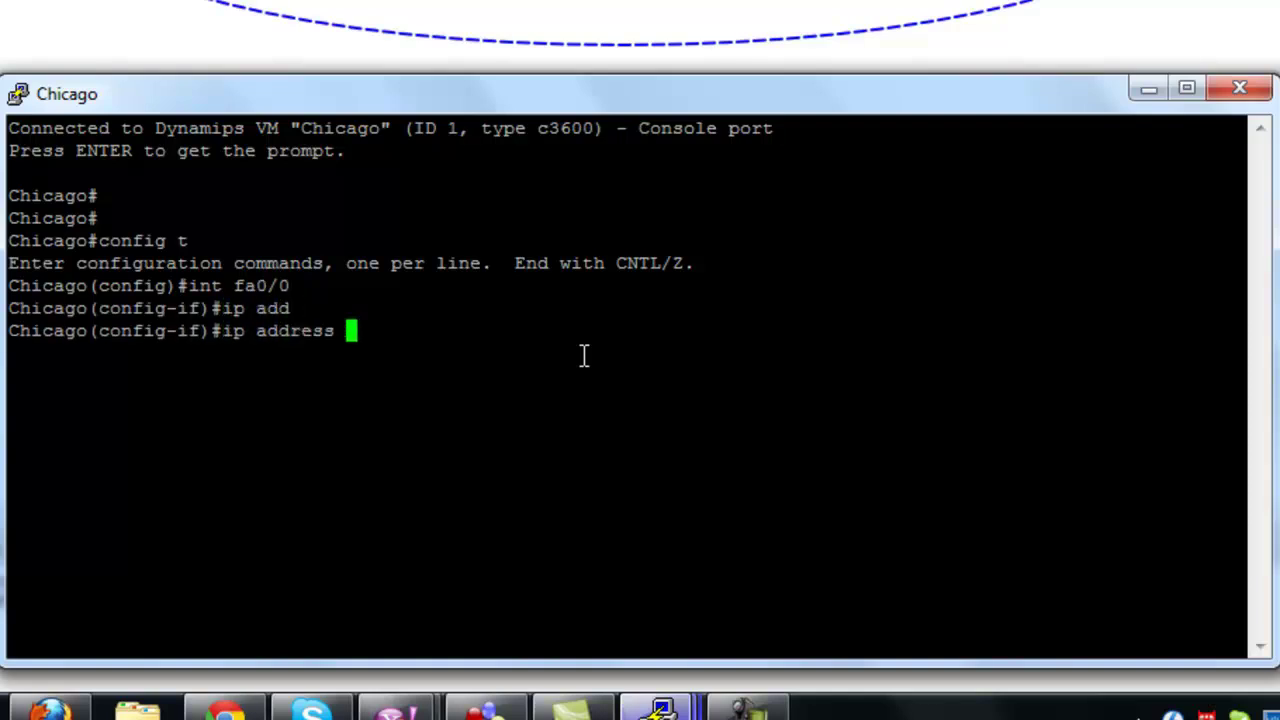
type("99.58")
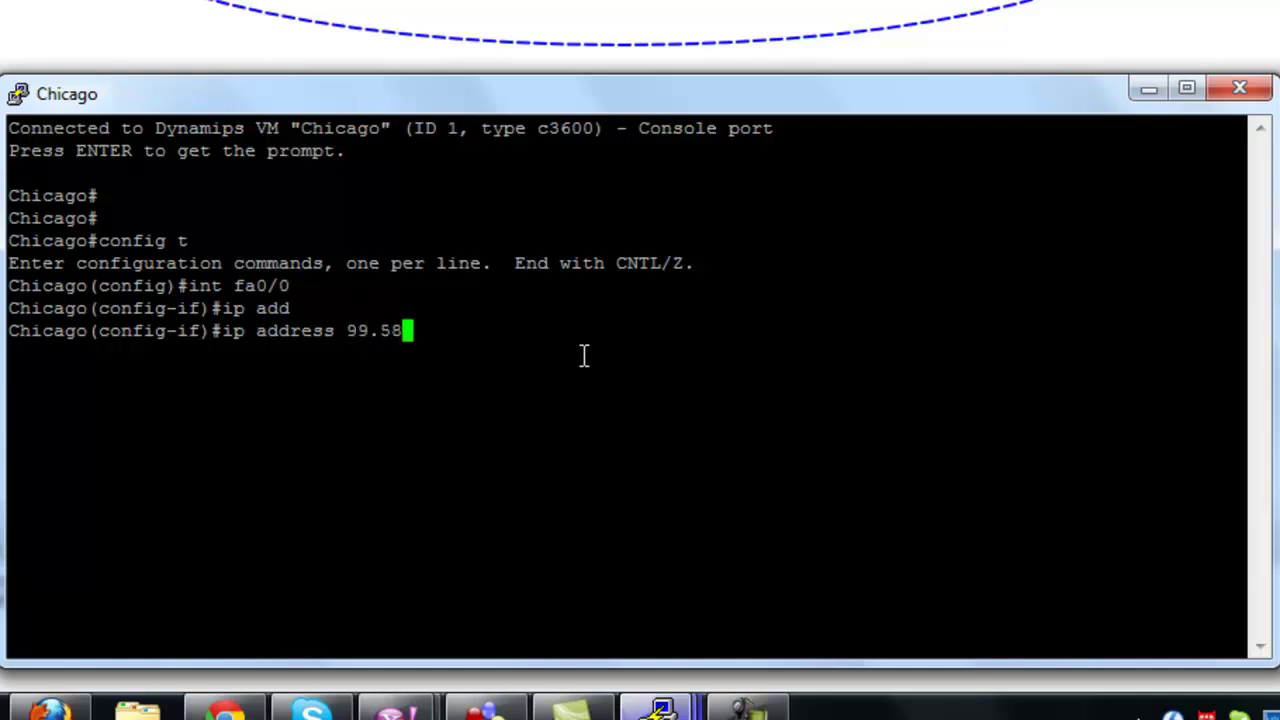
type(".2.1 255.255.255.255.252")
key("Return")
type("no shut")
key("Return")
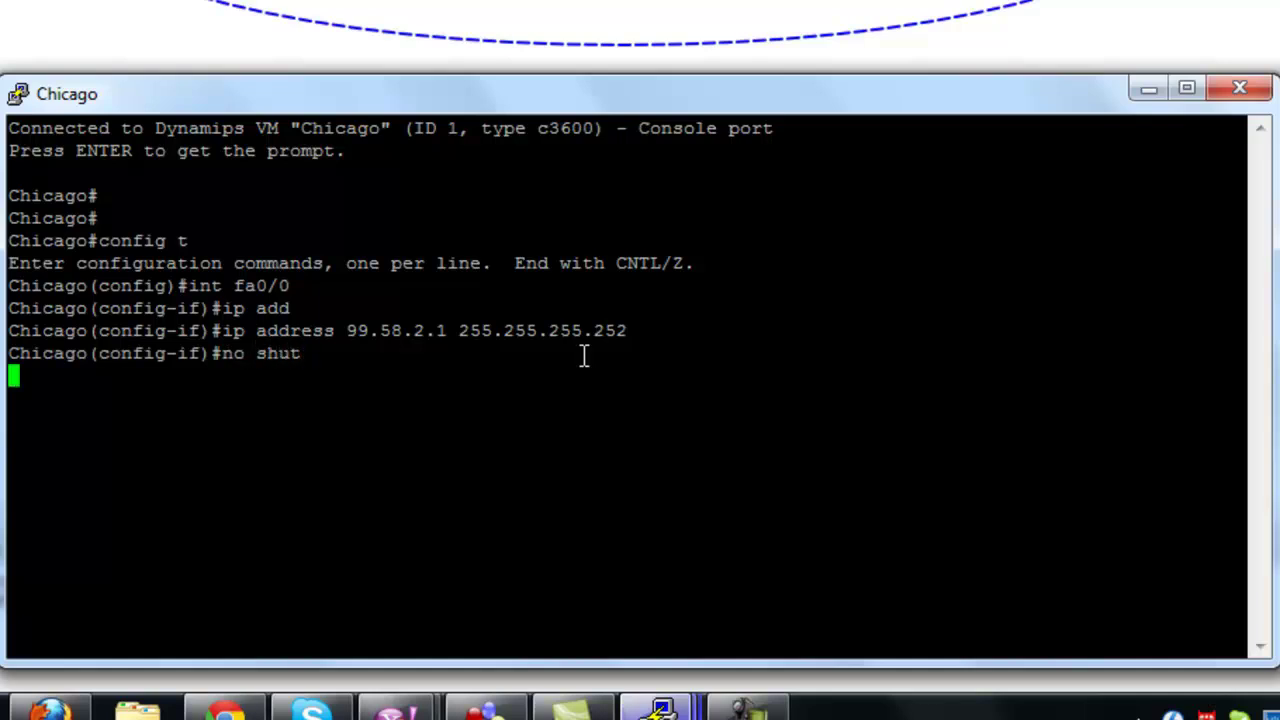
Step: Create loopback interface l0 on Chicago and assign it IP address 10.9.1.1 with mask 255.255.255.0
type("int ")
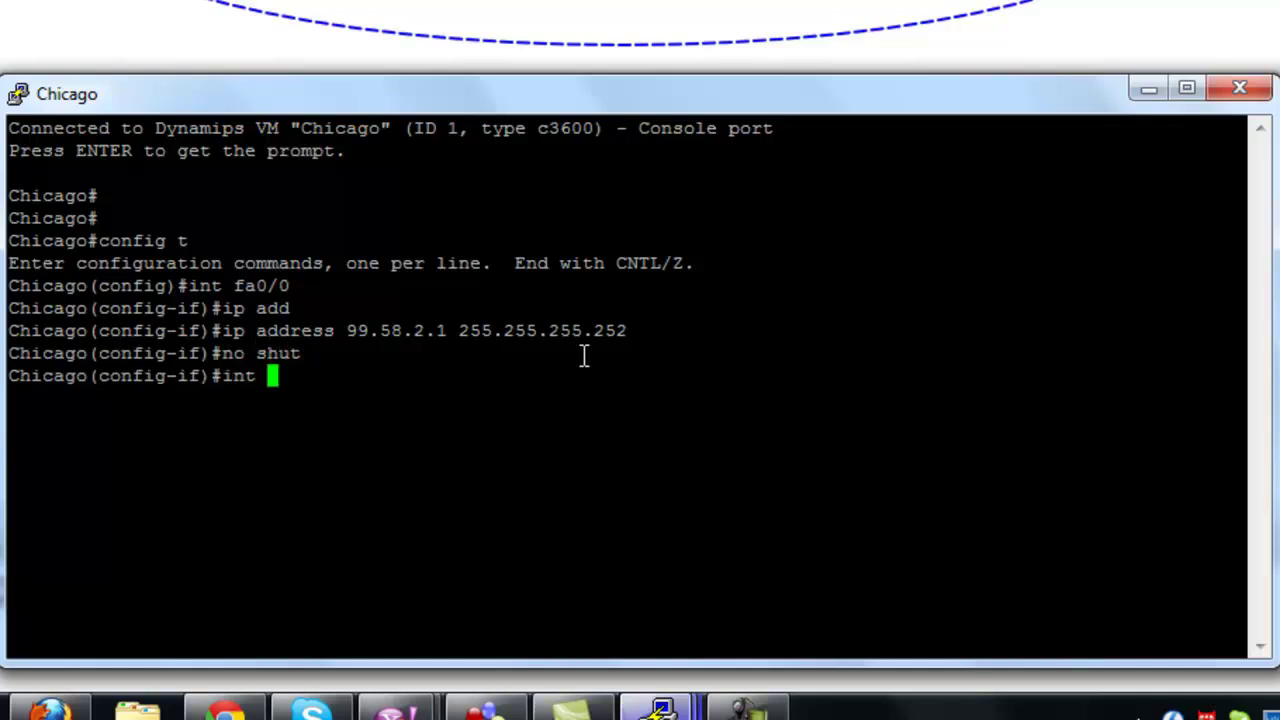
type("l0")
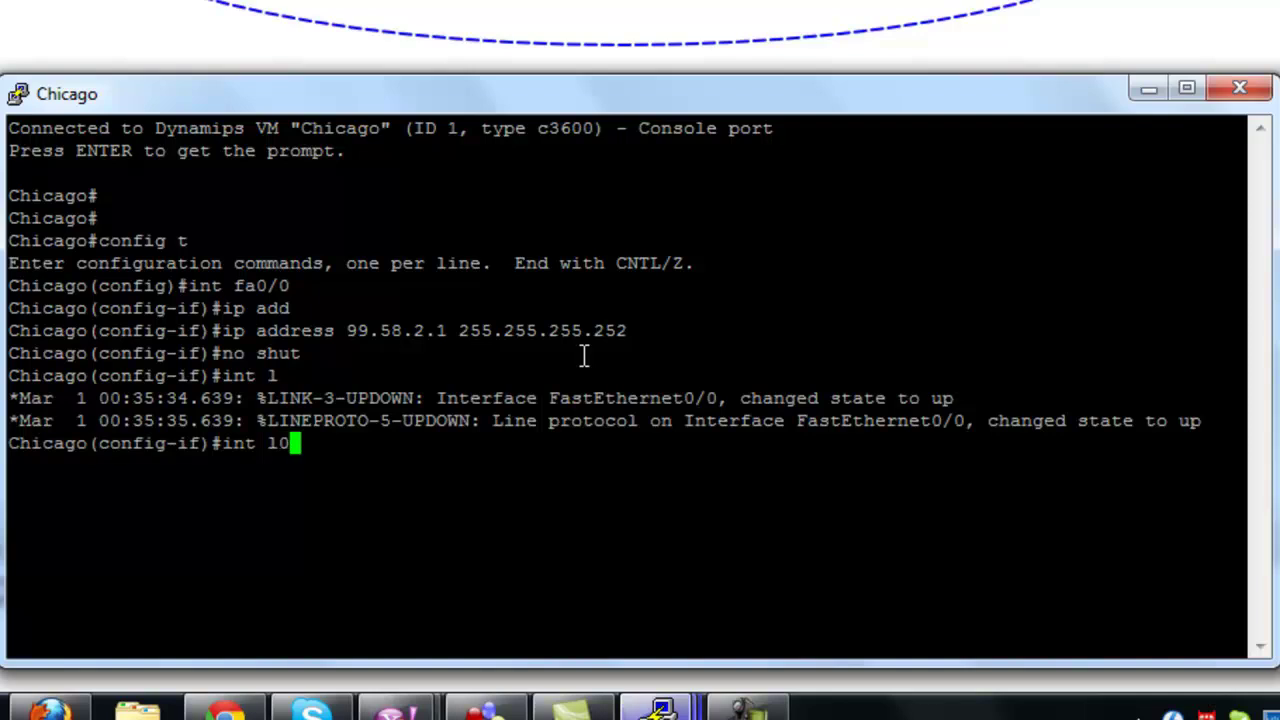
key("Return")
type("ip add")
key("Tab")
type("1")
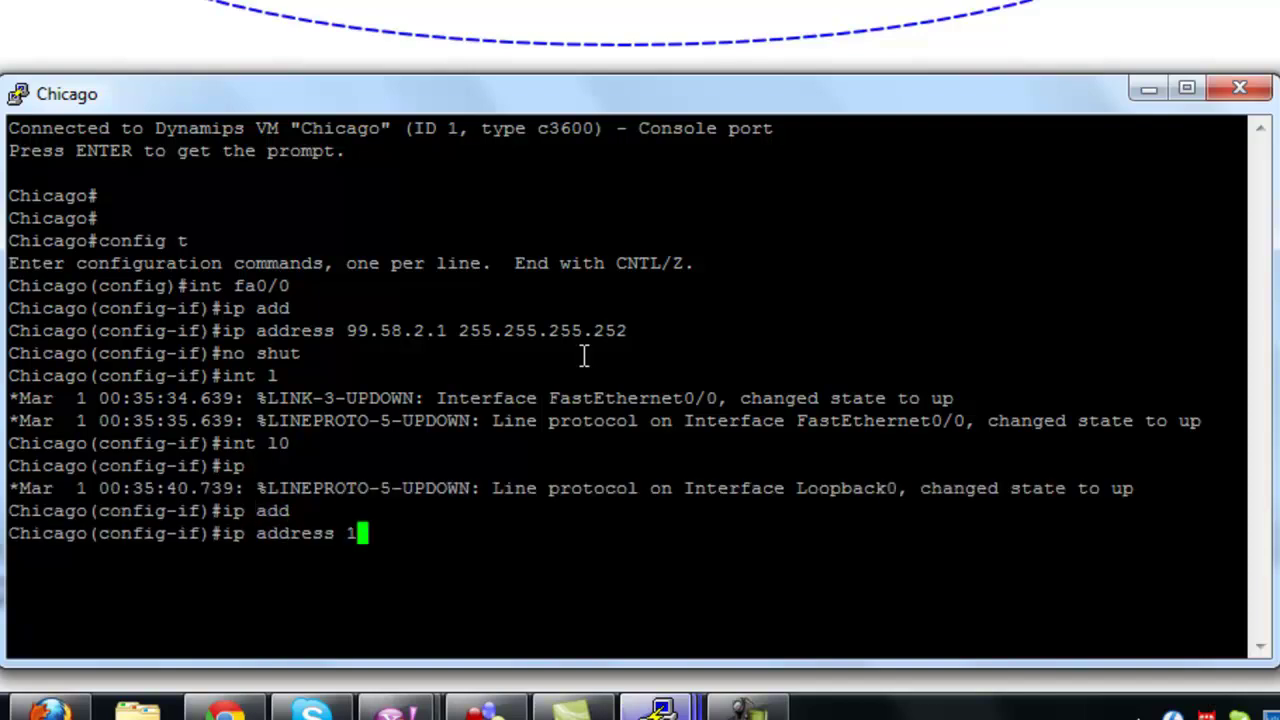
type("0.9.1")
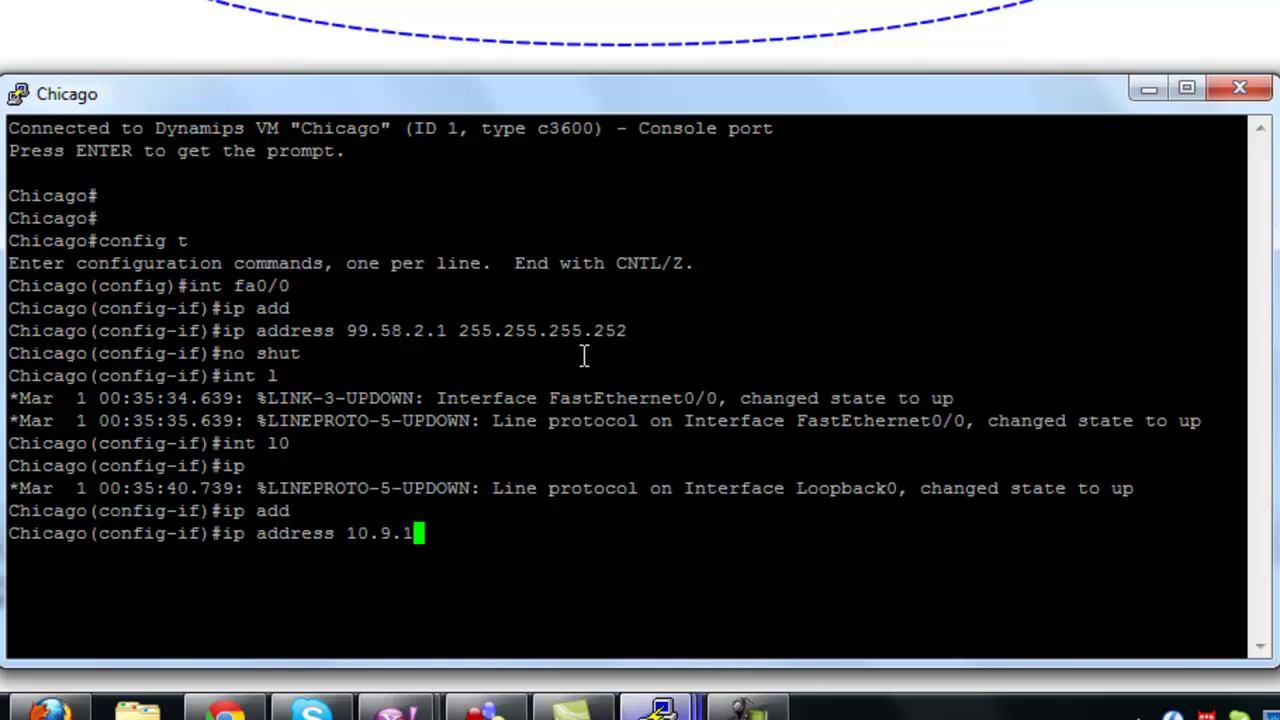
type(".1 2")
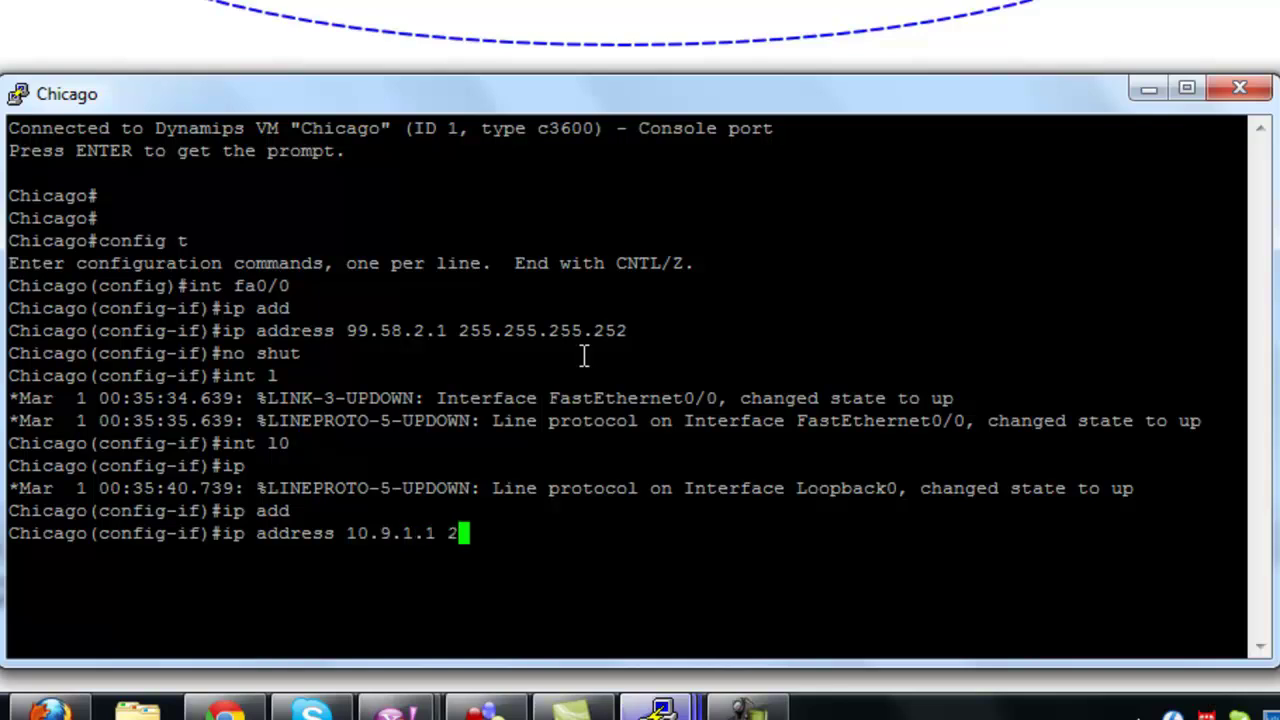
type("55.255.255.0")
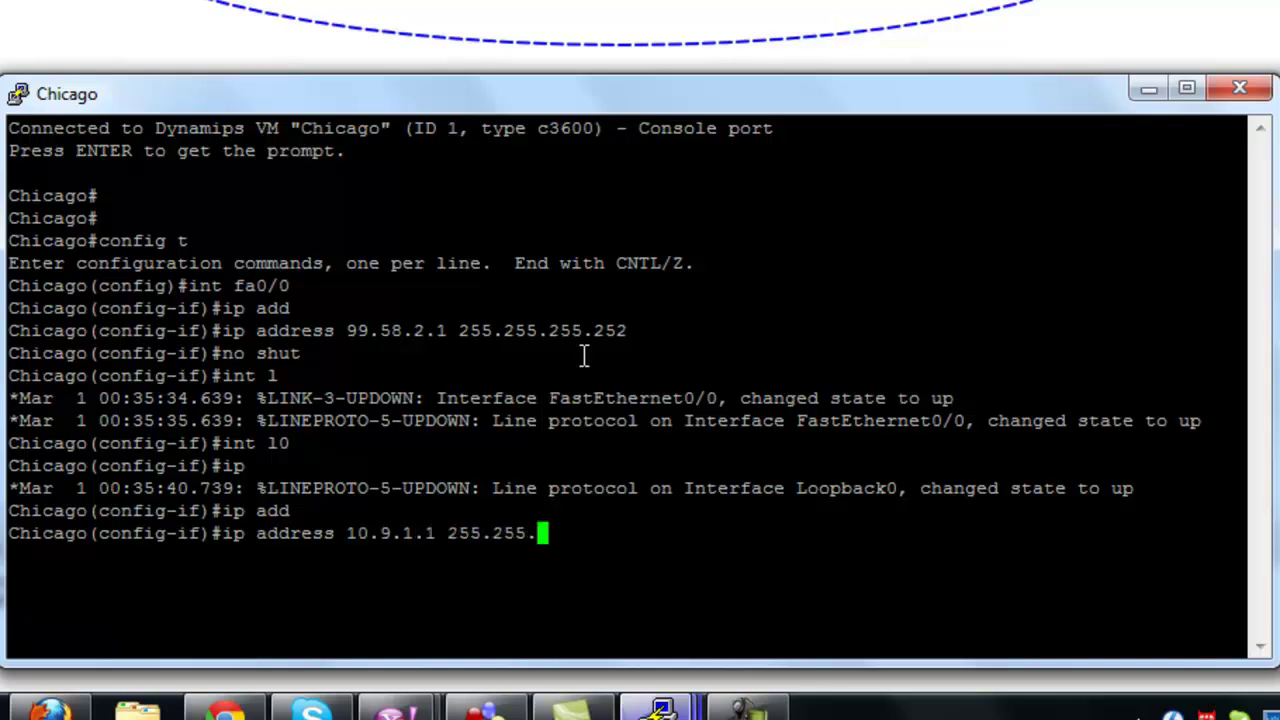
key("Return")
Step: Enable Chicago's loopback interface with no shut
type("mp")
key("BackSpace")
key("BackSpace")
key("BackSpace")
type("no shut")
key("Return")
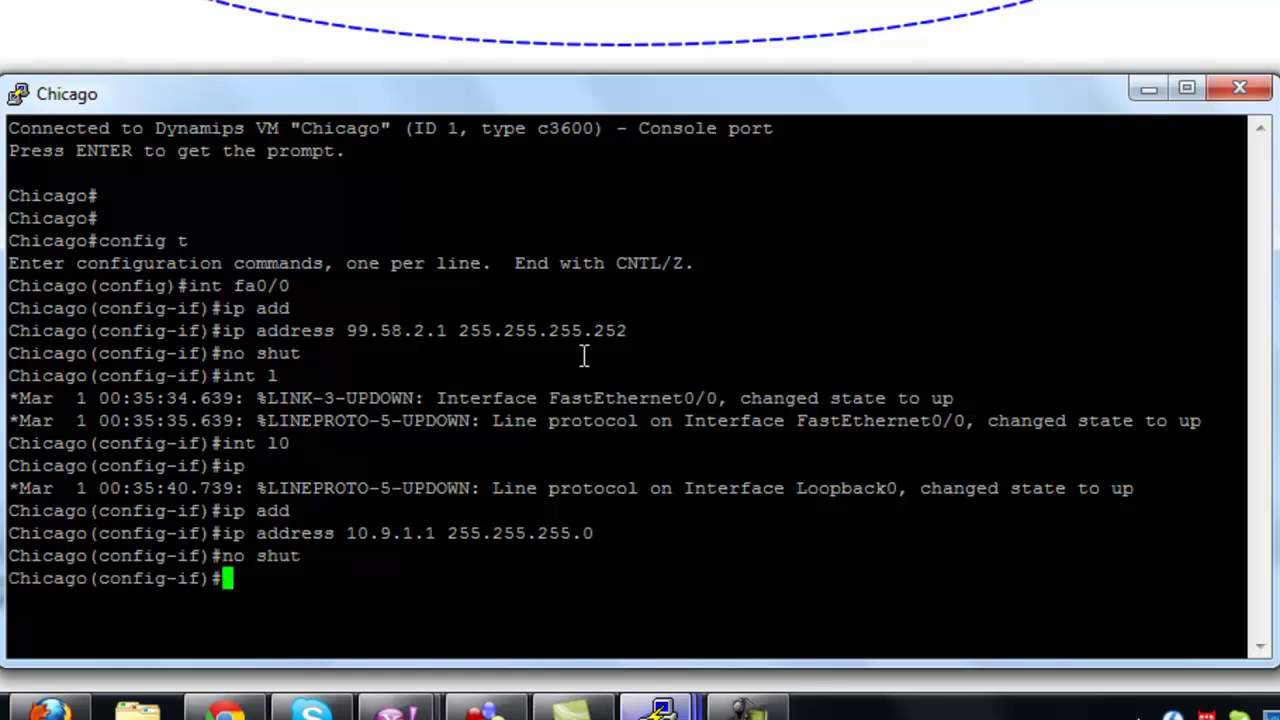
Step: End Chicago's configuration mode, save its configuration with wr, and minimize its console
type("end")
key("Return")
type("wr")
key("Return")
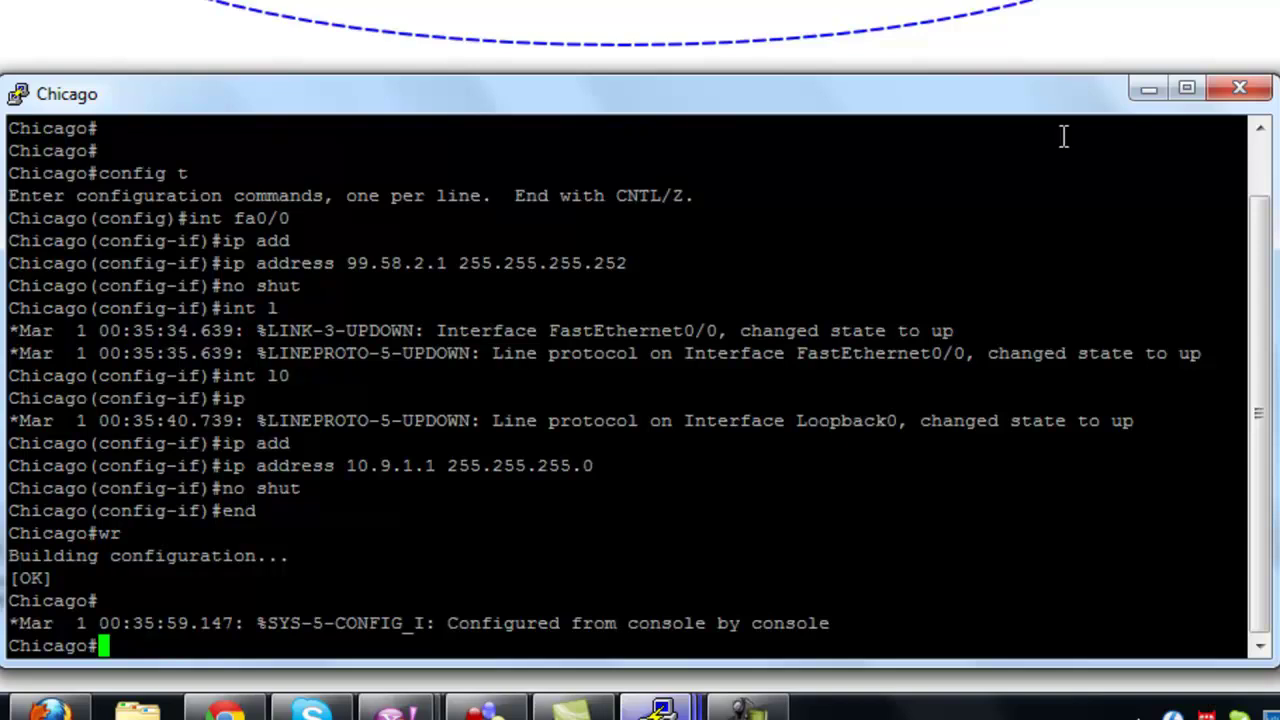
left_click(1145, 90)
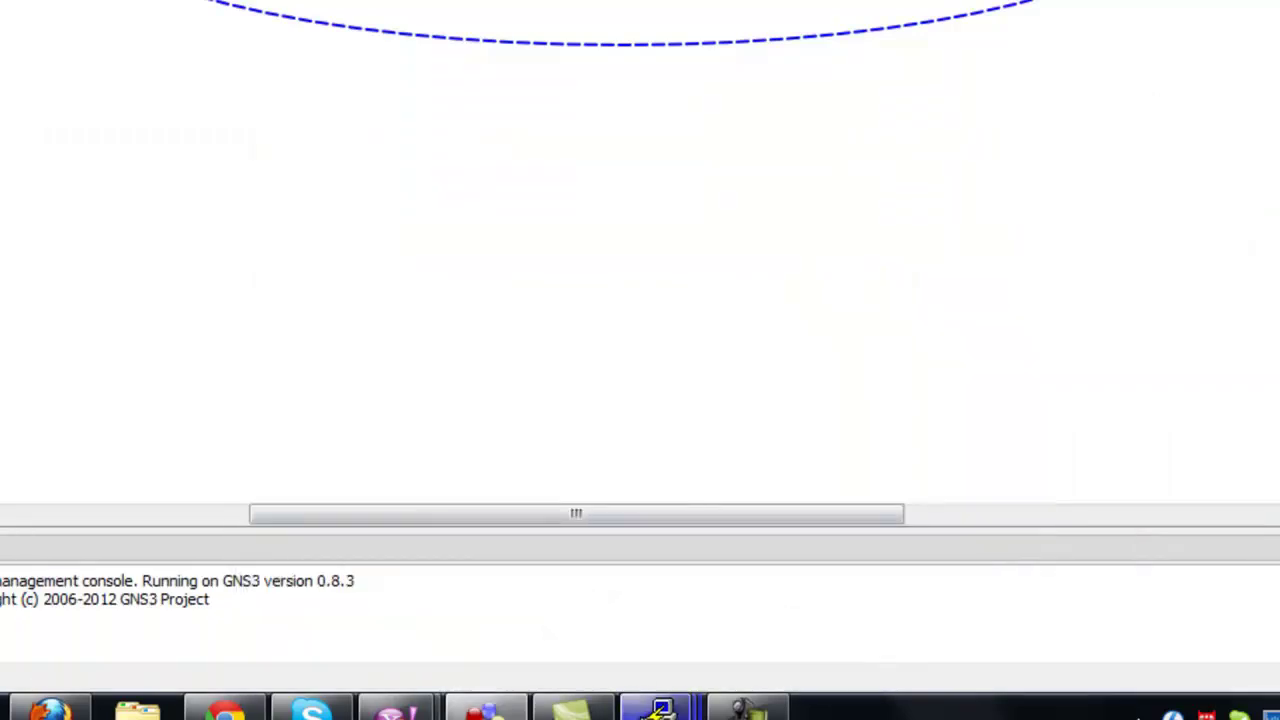
Step: Switch to the ISP_RouterA console and enter configuration mode for interface fa0/0
mouse_move(660, 708)
mouse_move(603, 544)
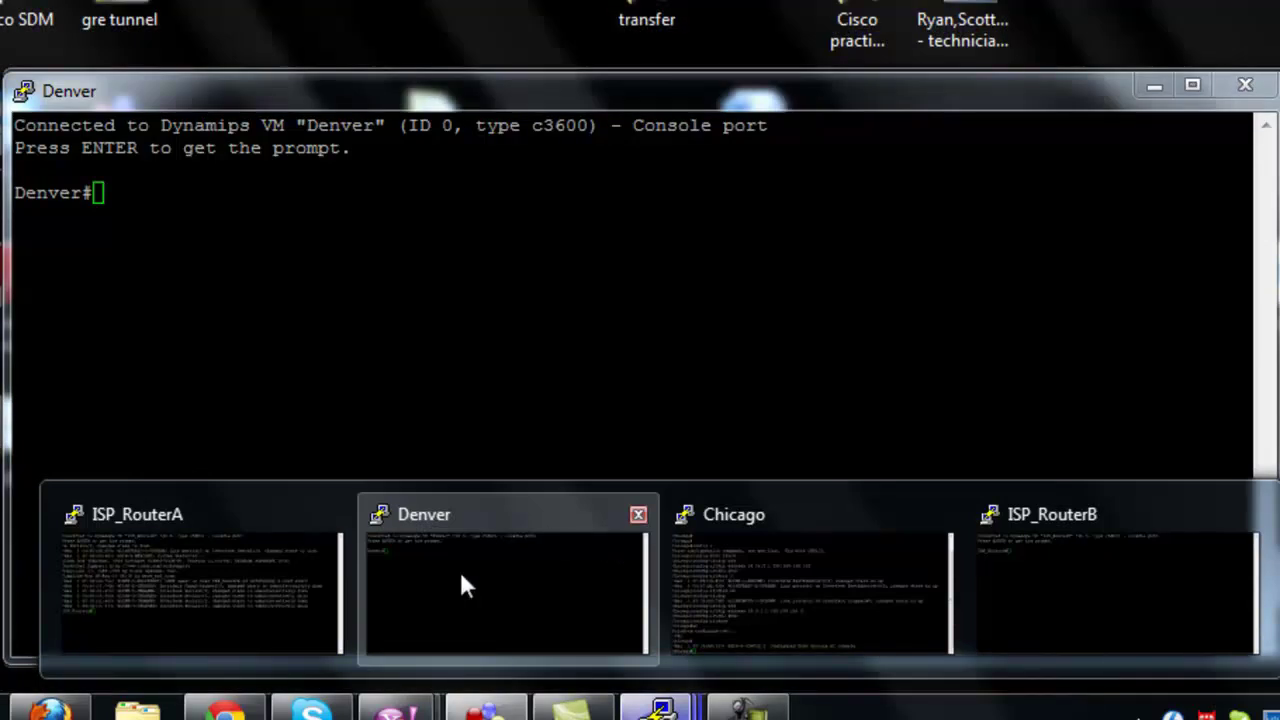
left_click(287, 560)
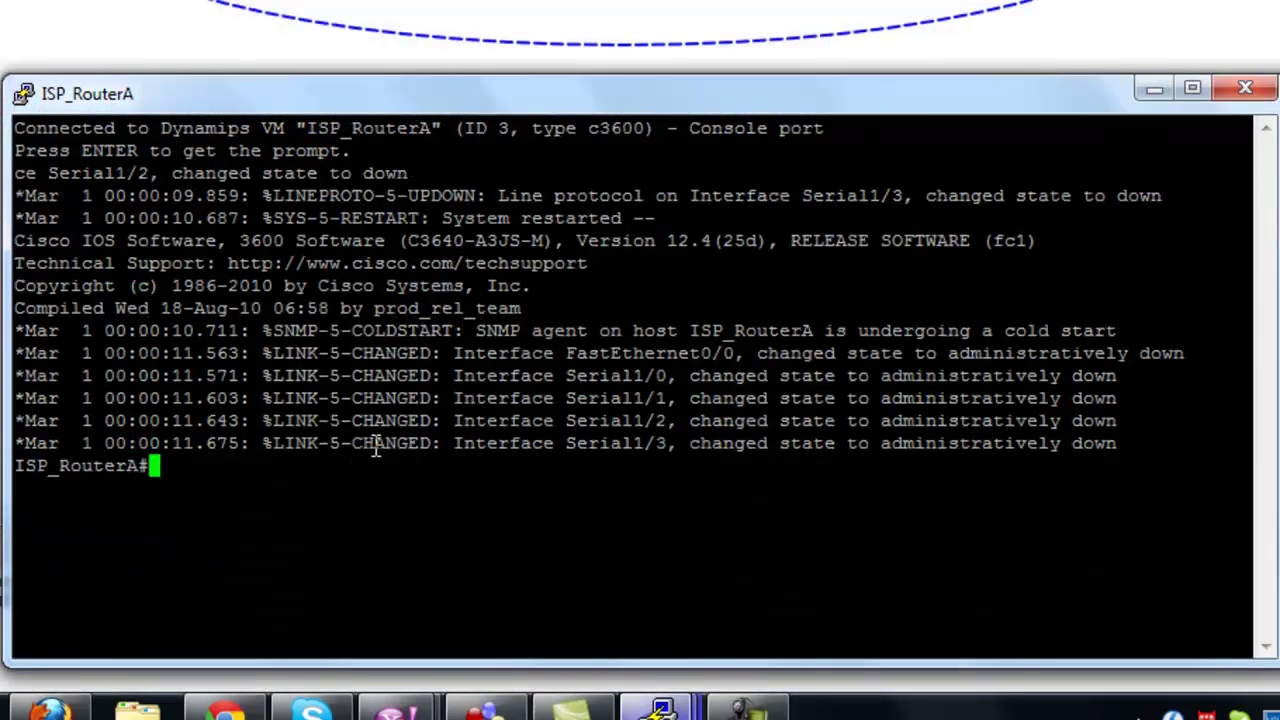
key("Return")
key("Return")
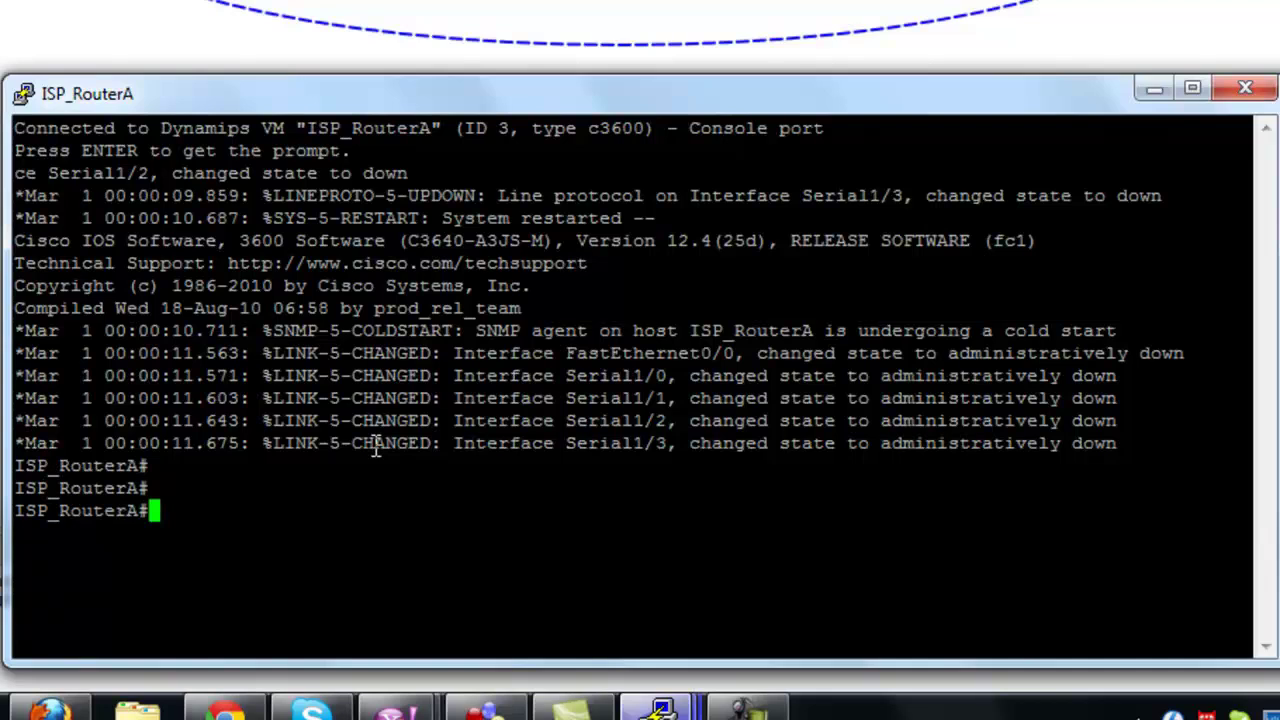
type("config t")
key("Return")
type("ig)#i")
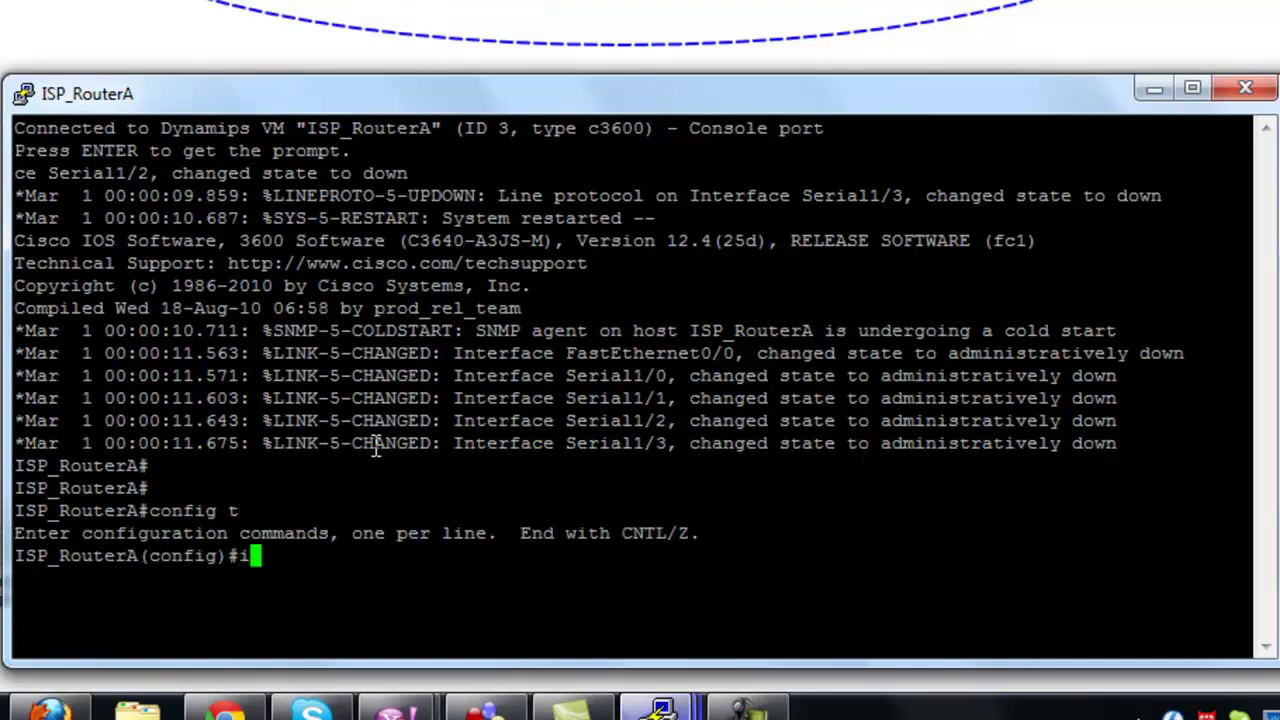
type("nt fa0/0")
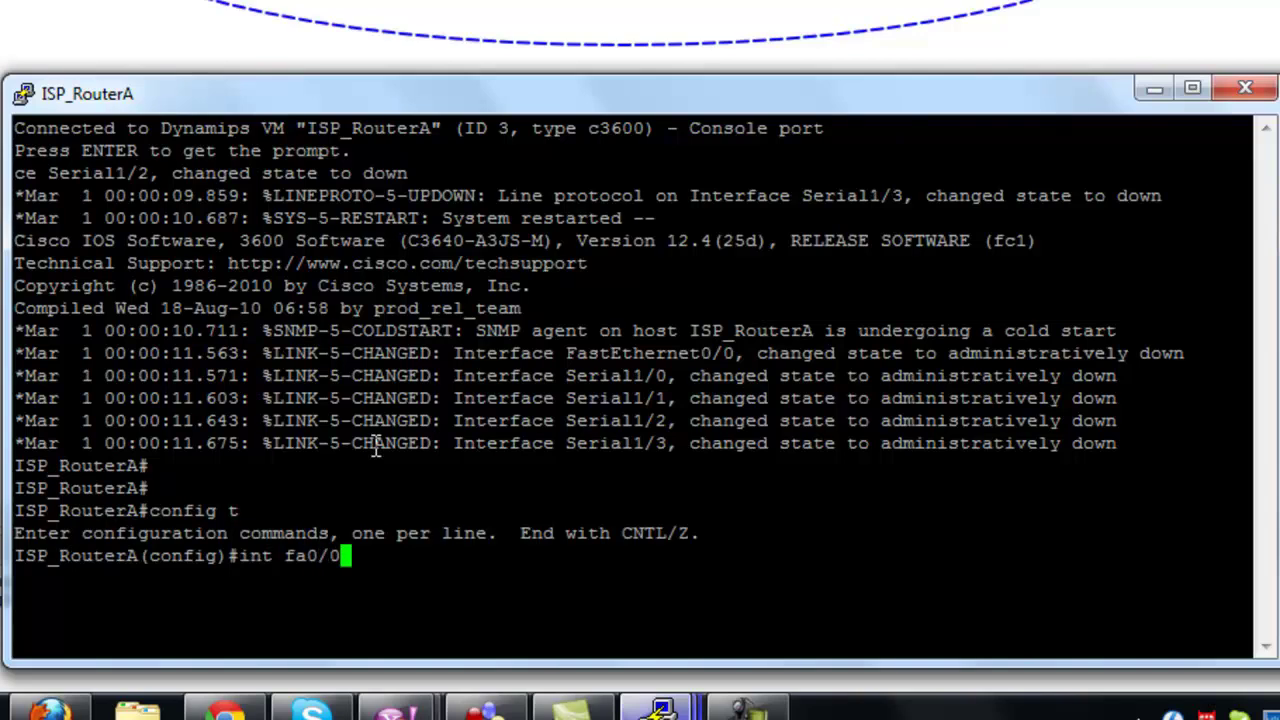
key("Return")
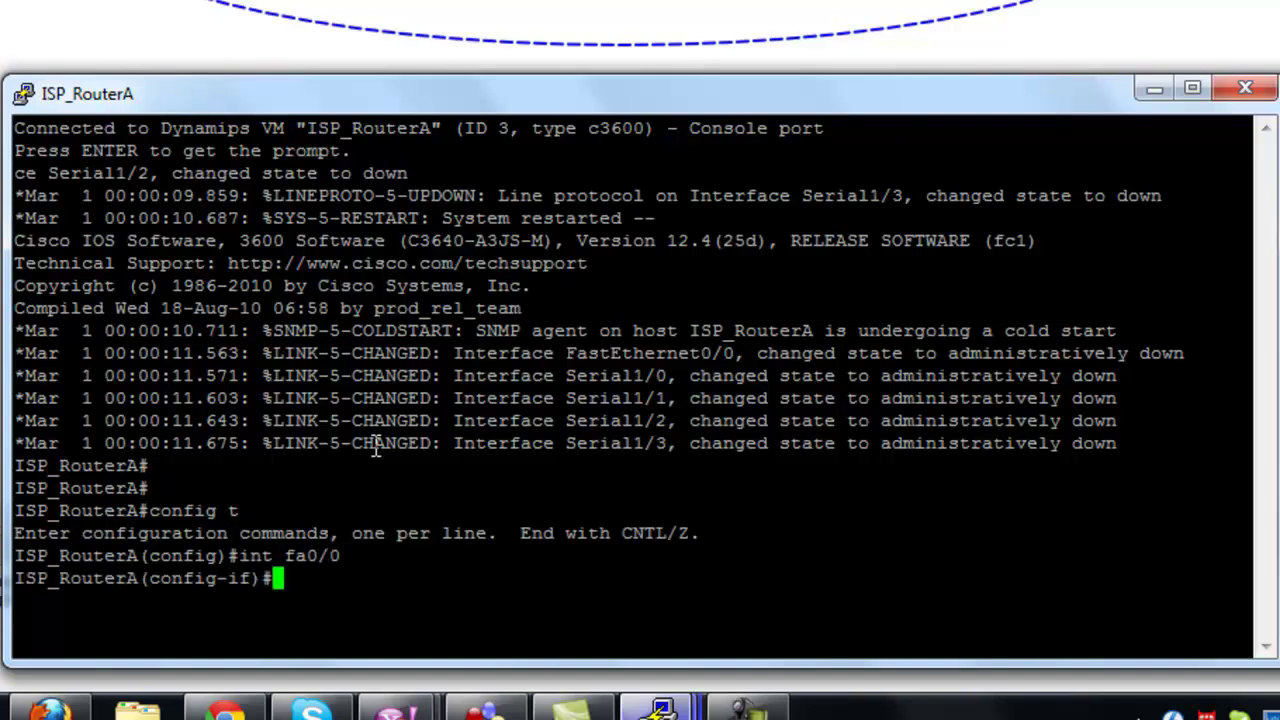
Step: Assign IP address 99.58.2.2 with mask 255.255.255.252 to ISP_RouterA's fa0/0 and enable the interface with no shut
type("ip add")
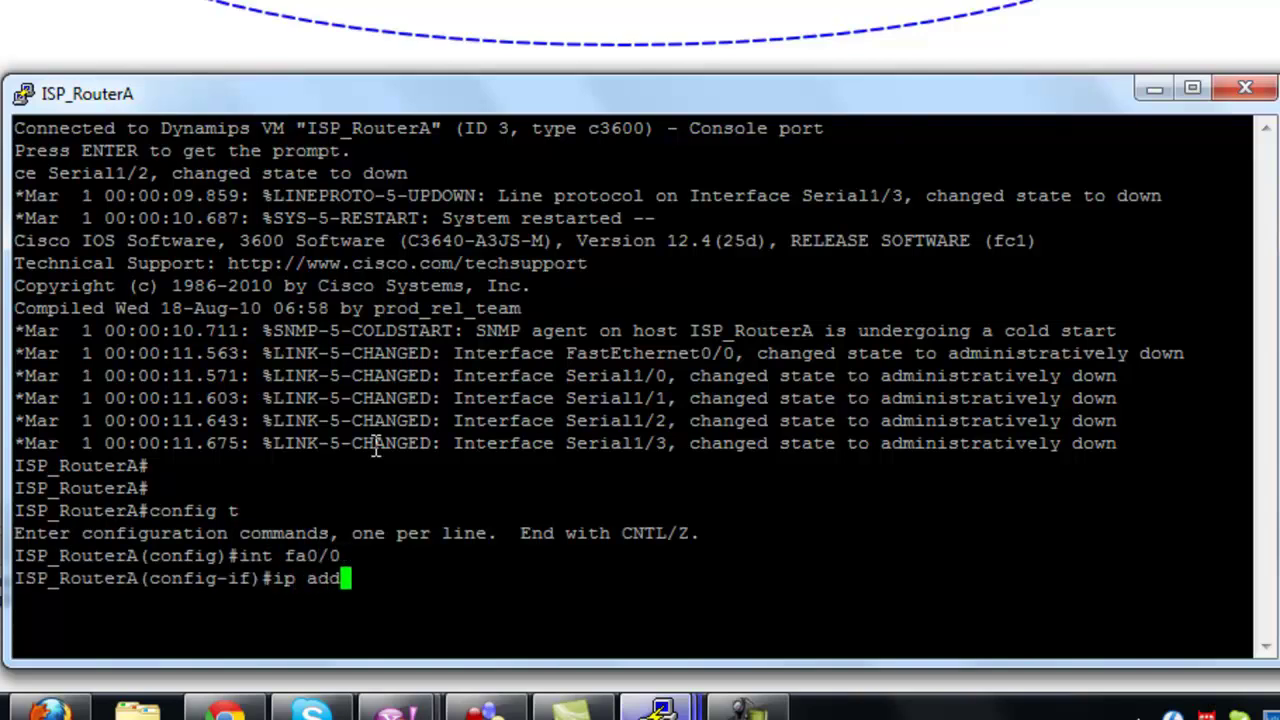
key("Tab")
type("99.58.2.2")
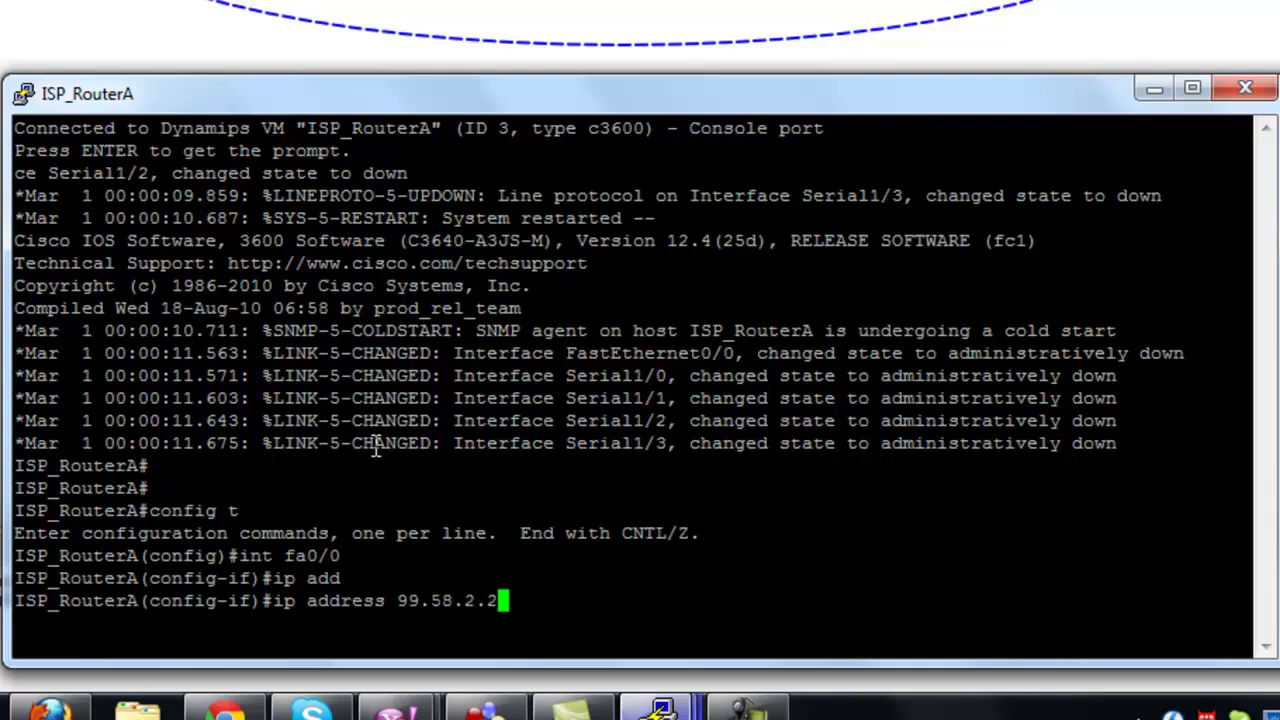
type(" 25")
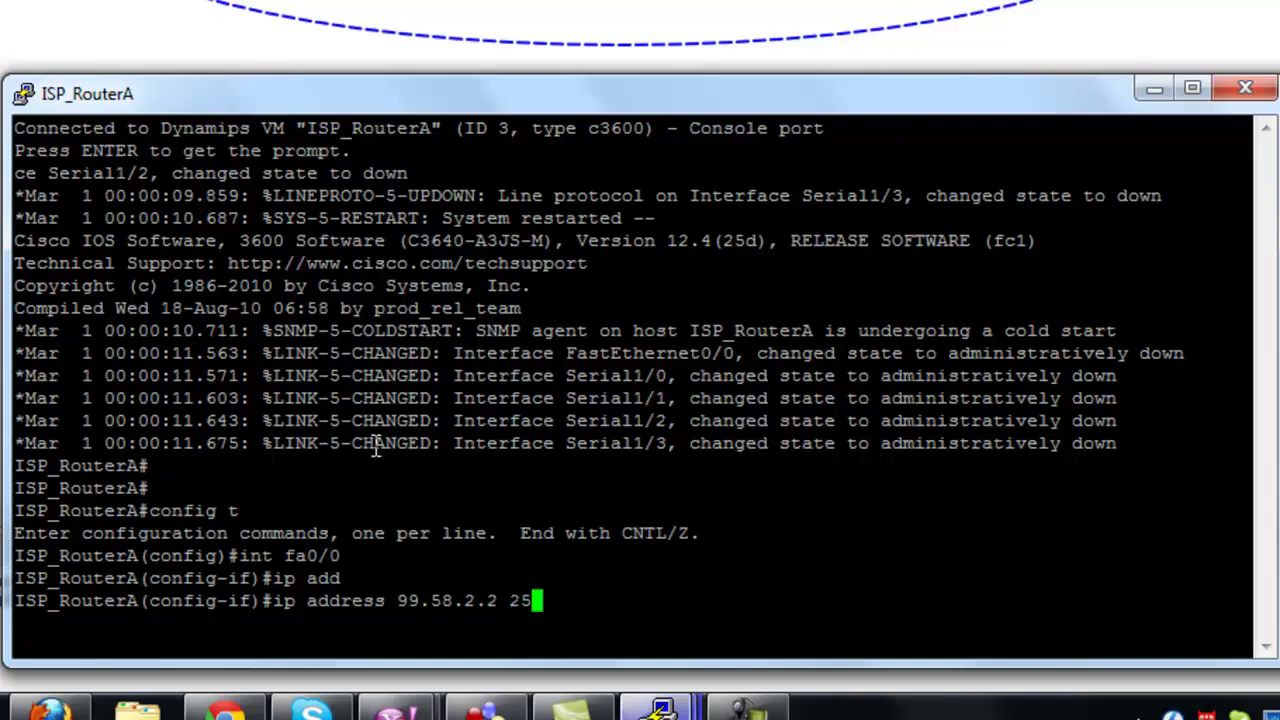
type("5.255.255.252")
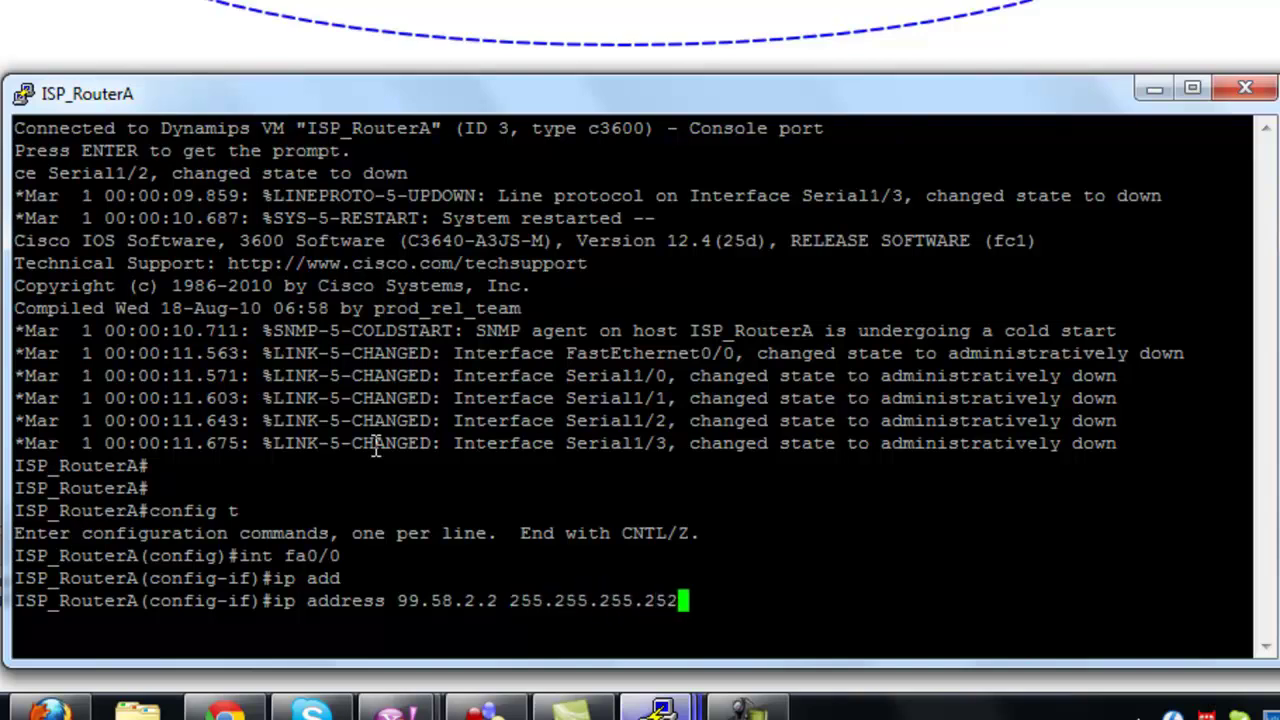
key("Return")
type("no shut")
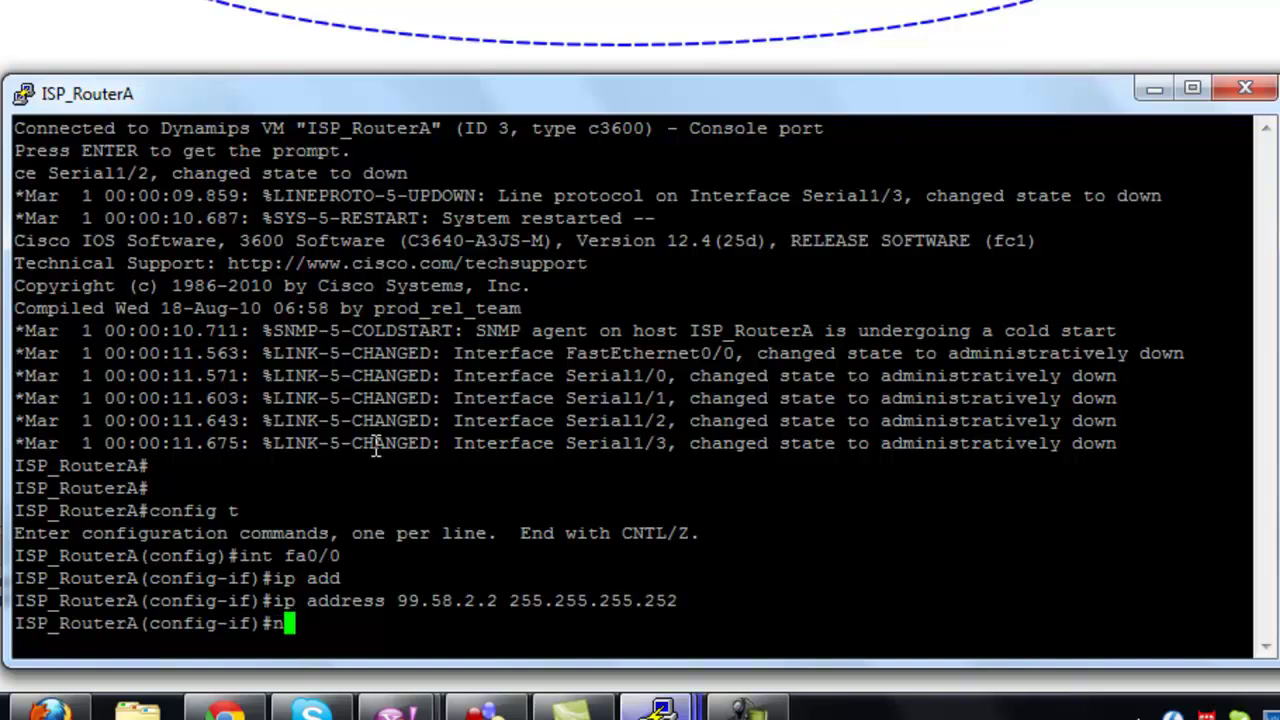
key("Return")
Step: Try to run the command ip address s1/0 in ISP_RouterA's interface configuration
type("ip s")
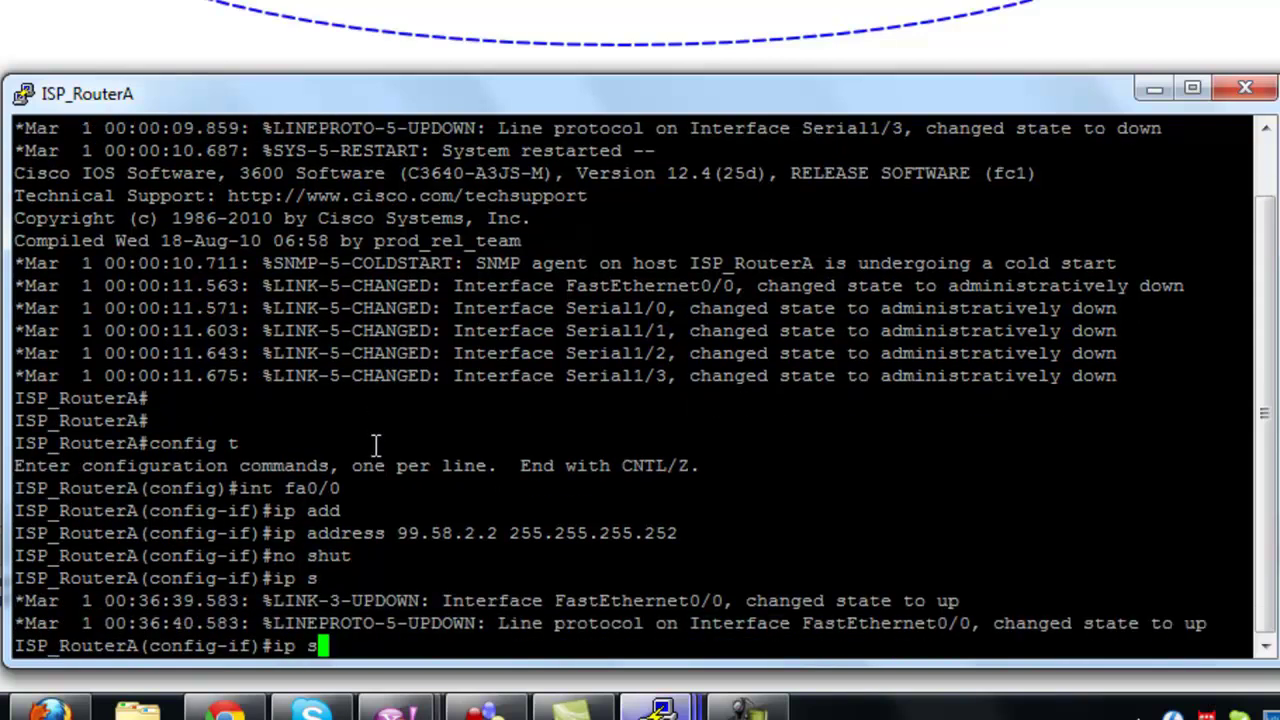
key("BackSpace")
type("add")
key("Tab")
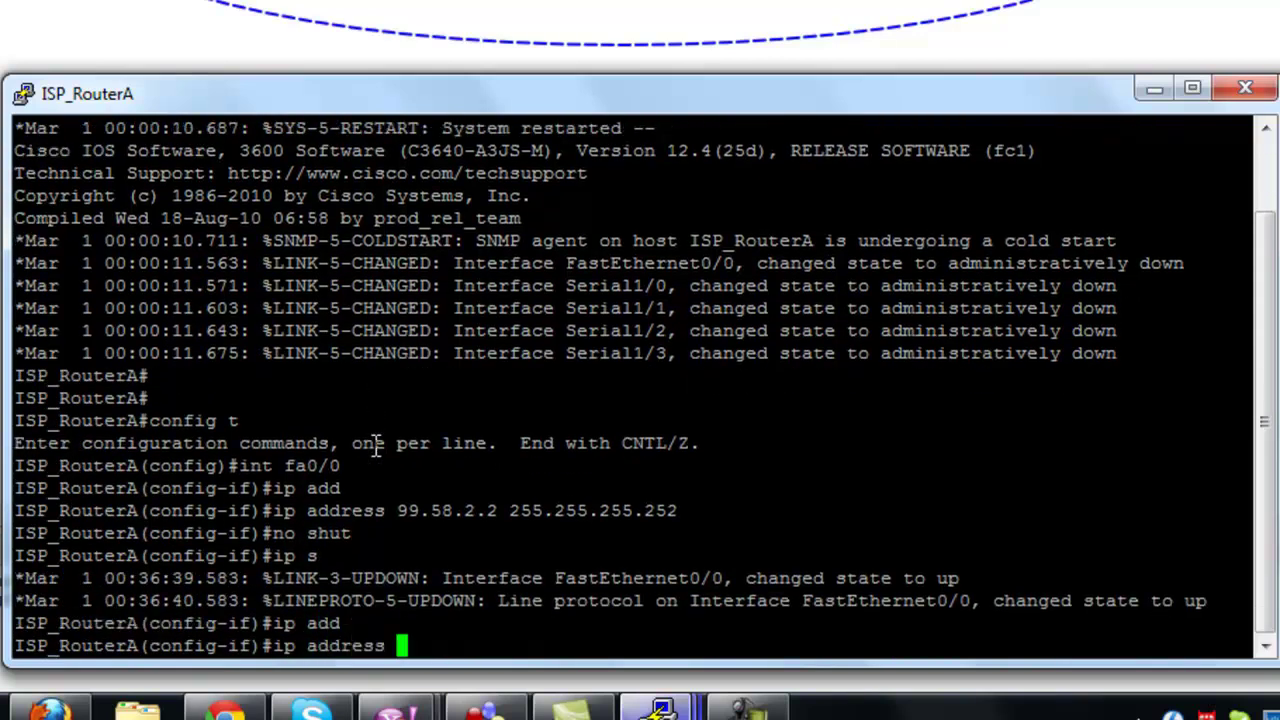
type("s1/0")
key("Return")
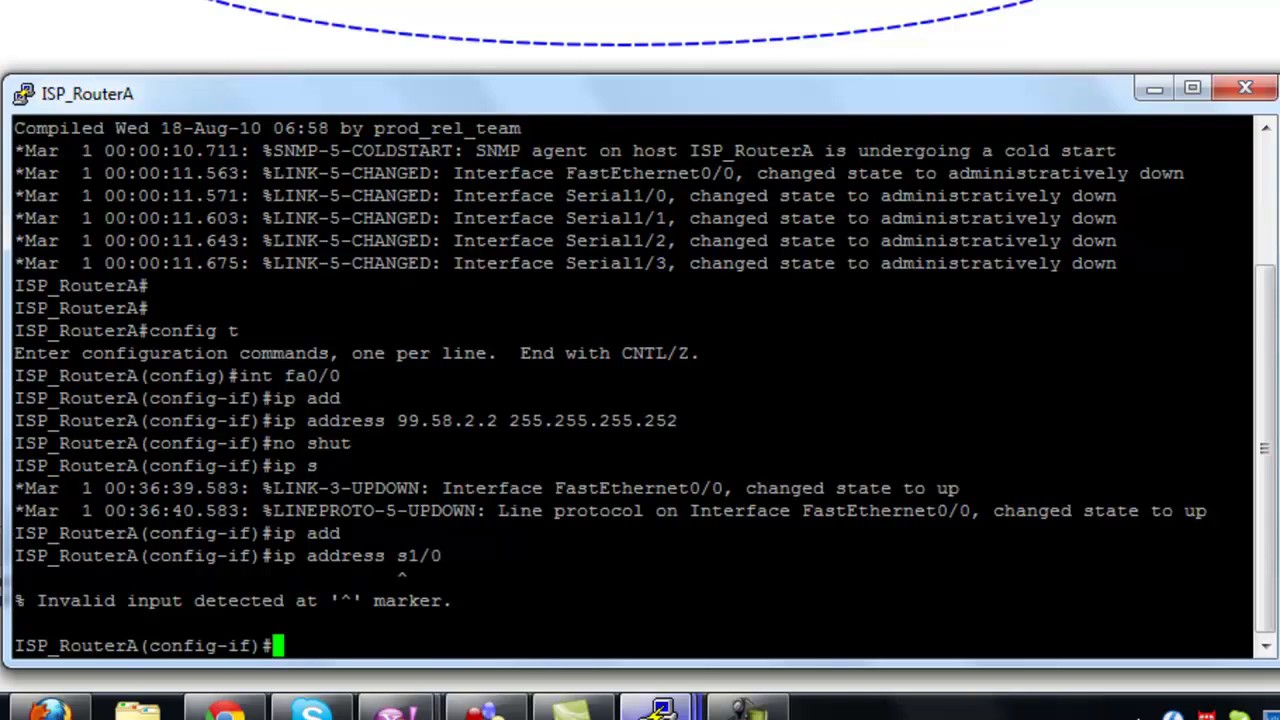
Step: Return to the ISP_RouterA console and enter configuration mode for interface s1/0
key("alt+Tab")
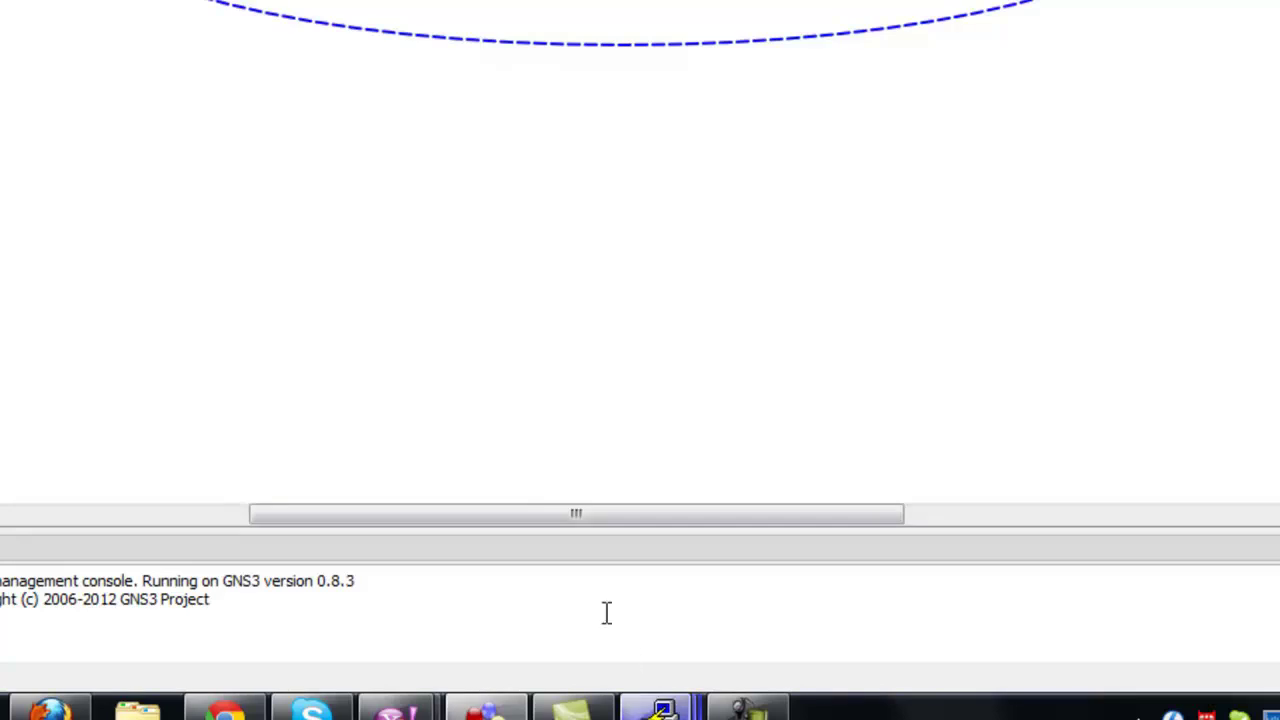
mouse_move(660, 710)
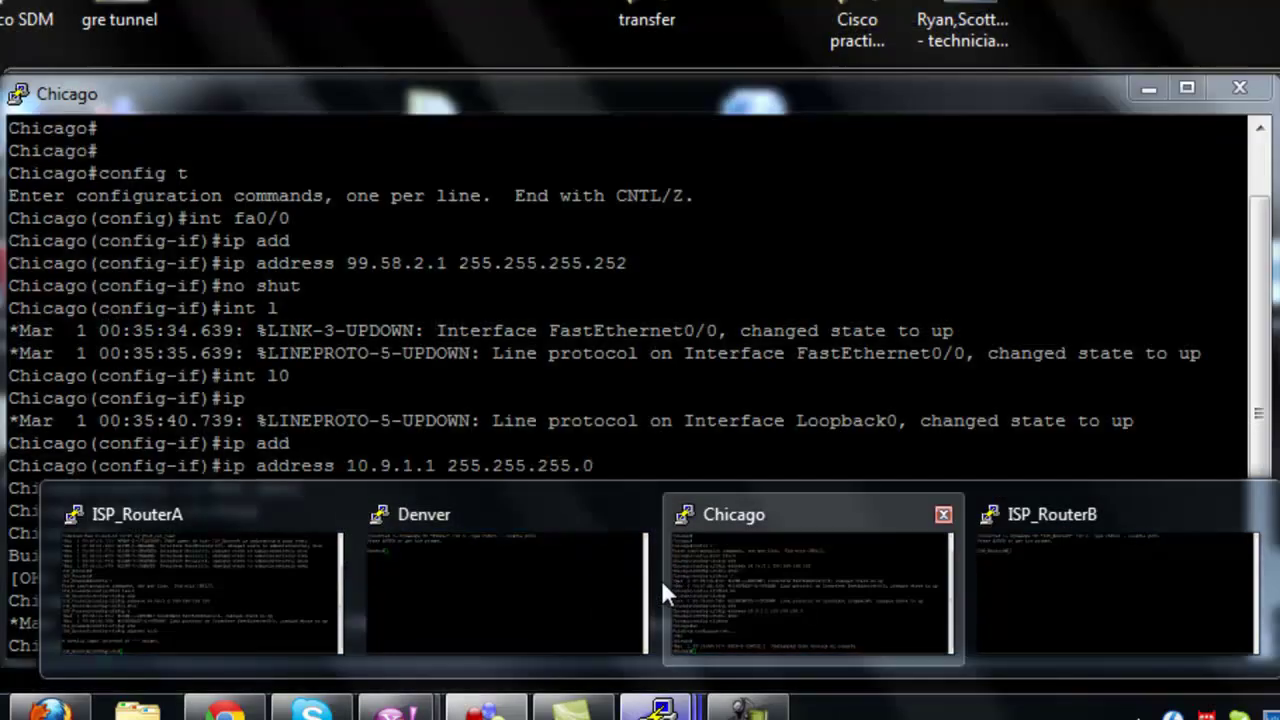
left_click(305, 594)
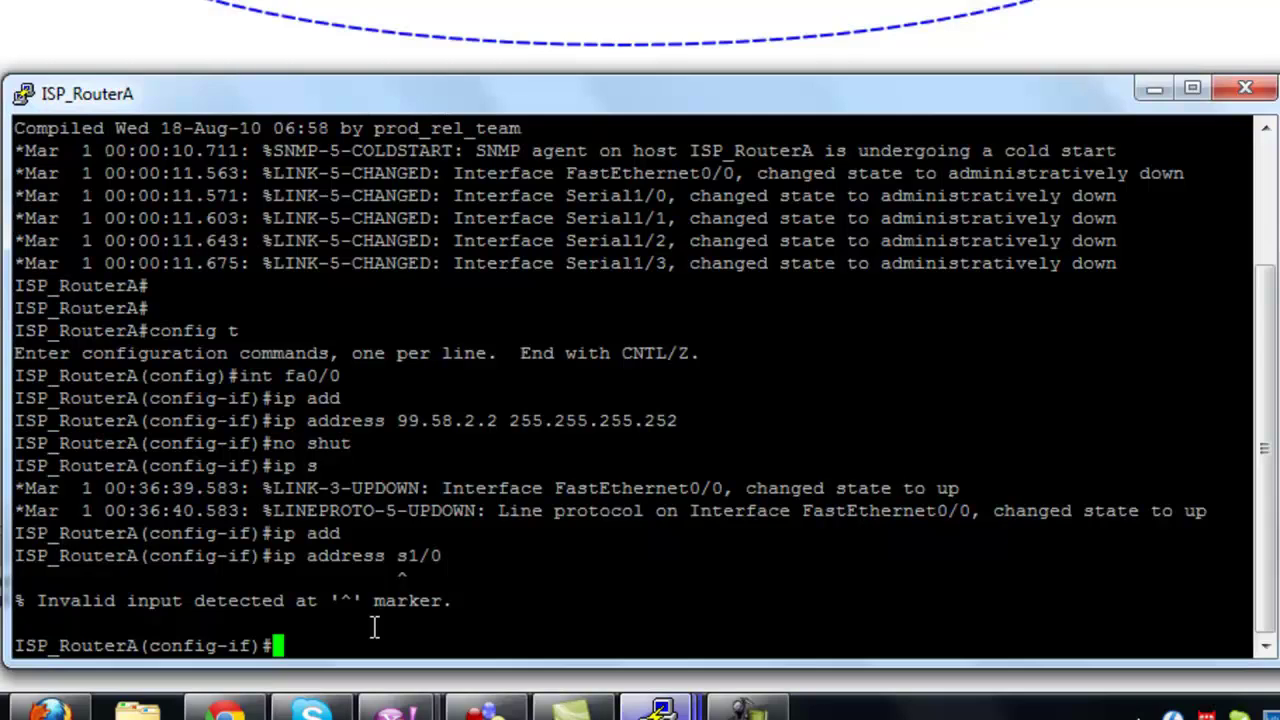
type("int ")
type("fa")
key("BackSpace")
key("BackSpace")
type("s")
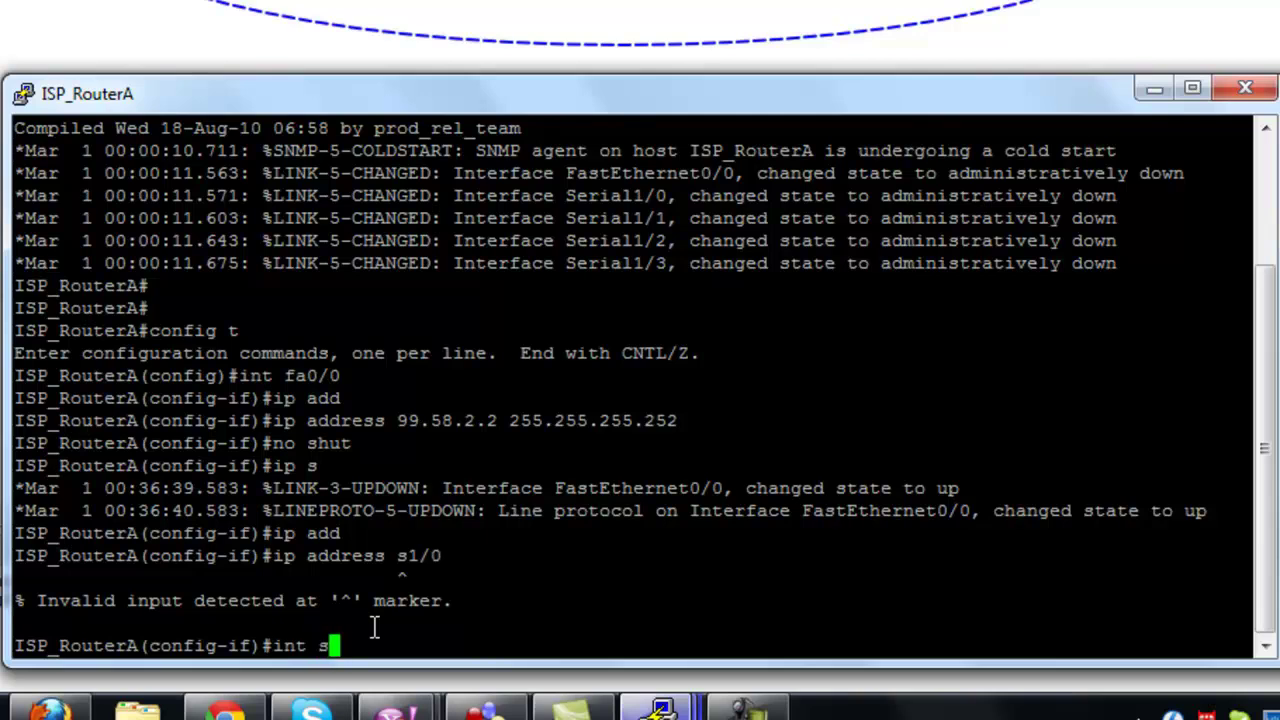
type("1/0")
key("Return")
Step: Assign IP address 108.67.50.1 with mask 255.255.255.252 to ISP_RouterA's s1/0 and enable the interface with no shut
type("ip add")
key("Tab")
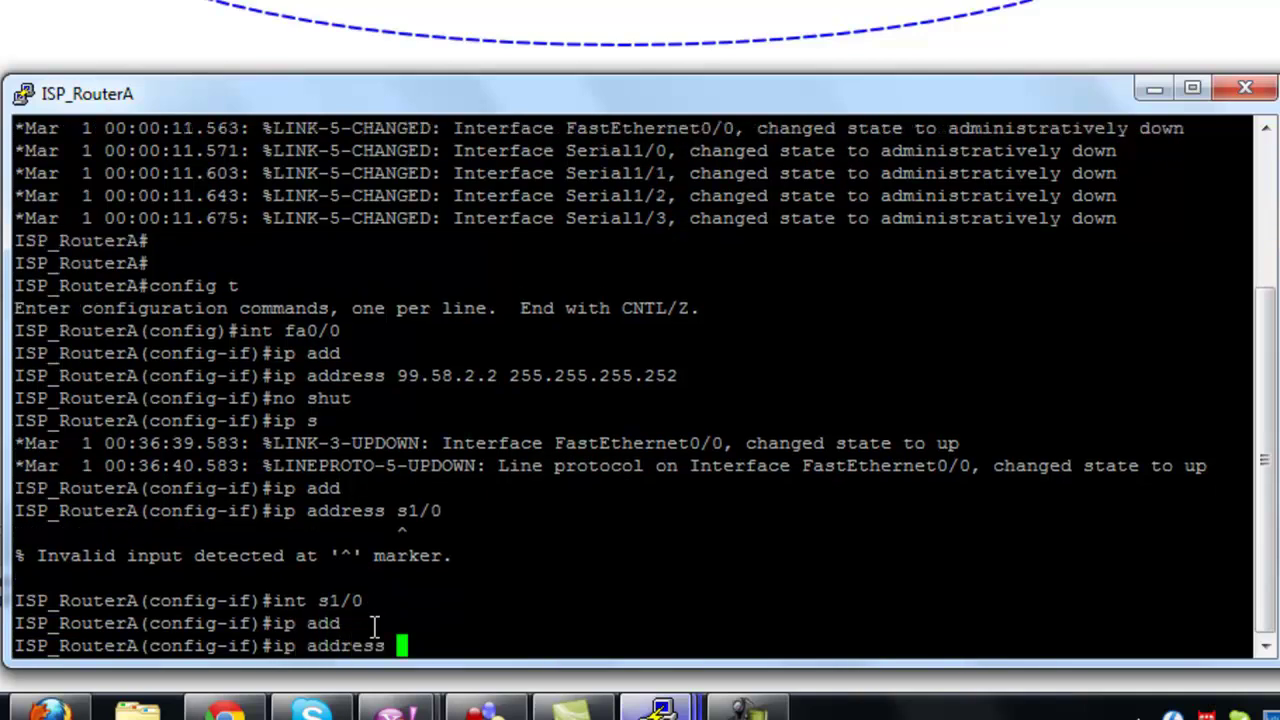
type("108.67.50.1")
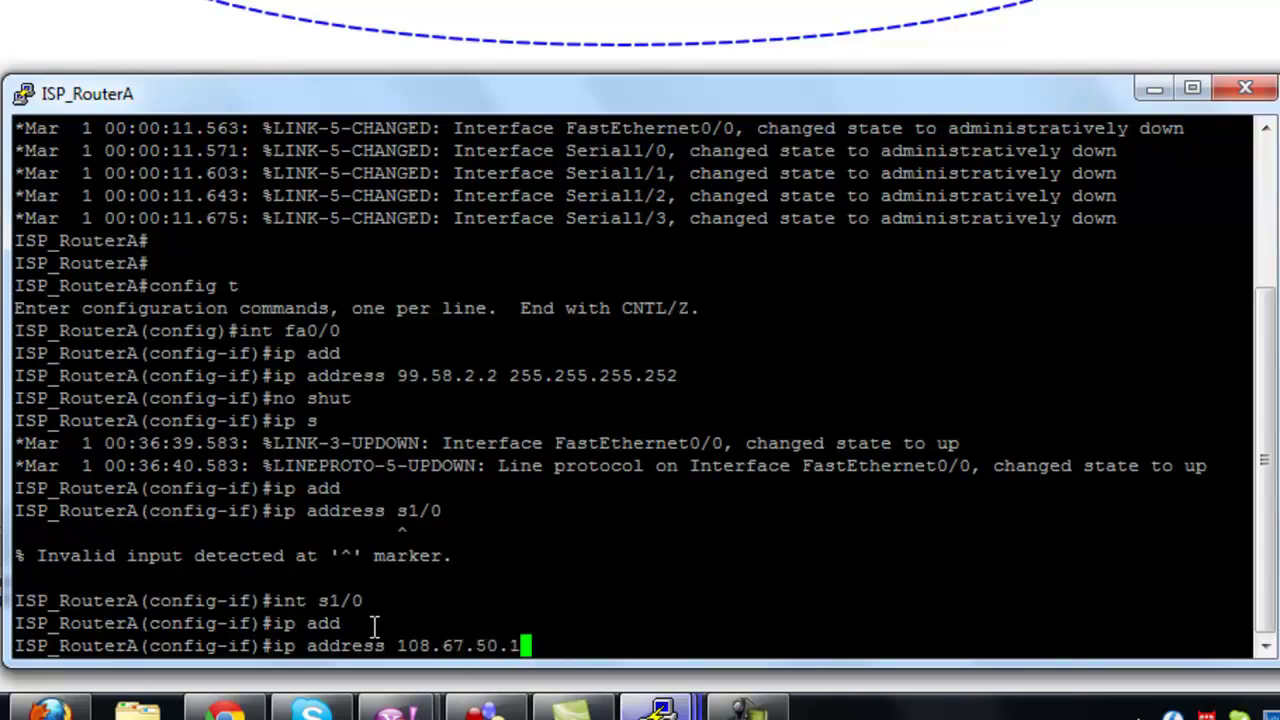
type(" 255.")
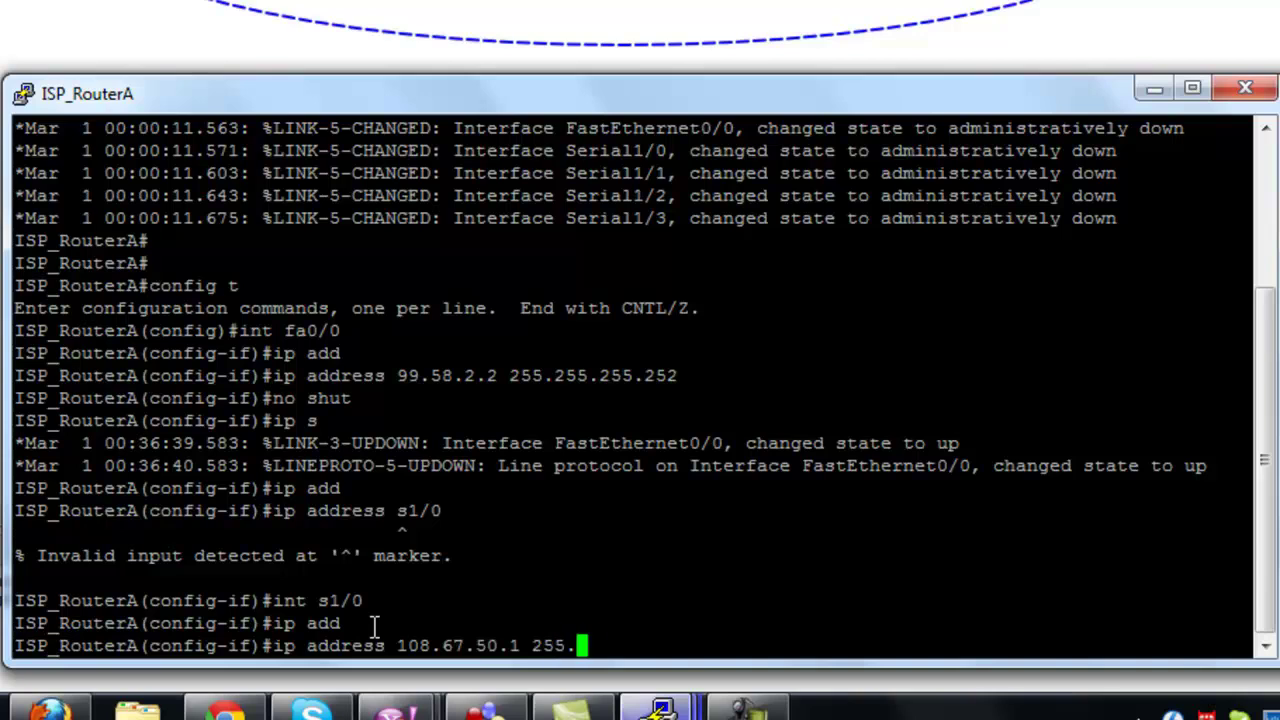
type("255.255.252")
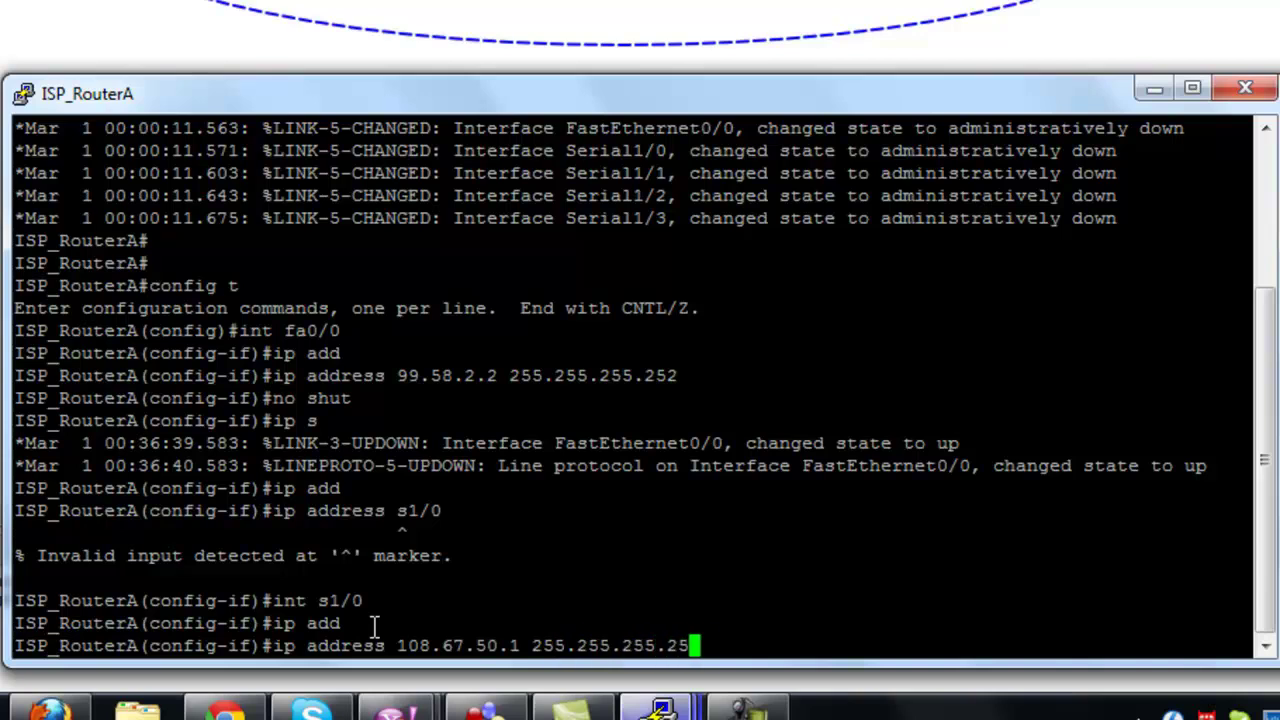
key("Return")
type("no shut")
key("Return")
Step: End ISP_RouterA's configuration mode, save its configuration with wr, and minimize its console
type("erA(config-if)#e")
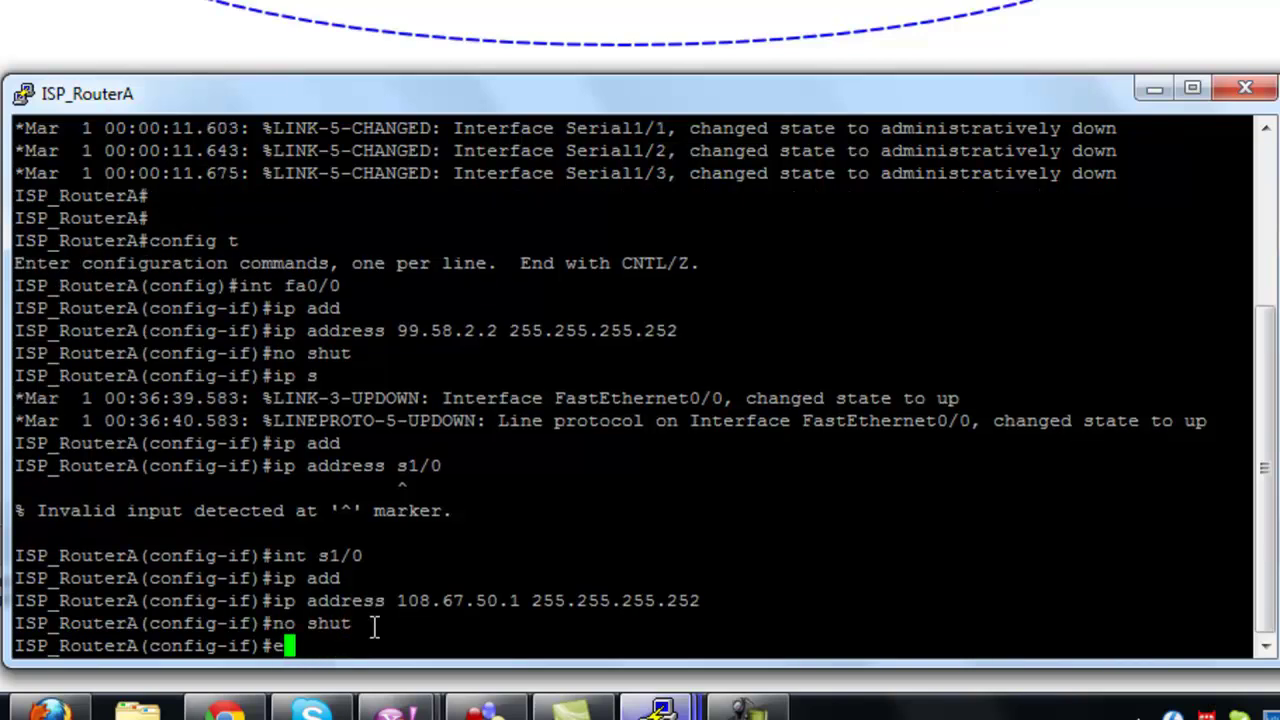
type("nd")
key("Return")
type("wr")
key("Return")
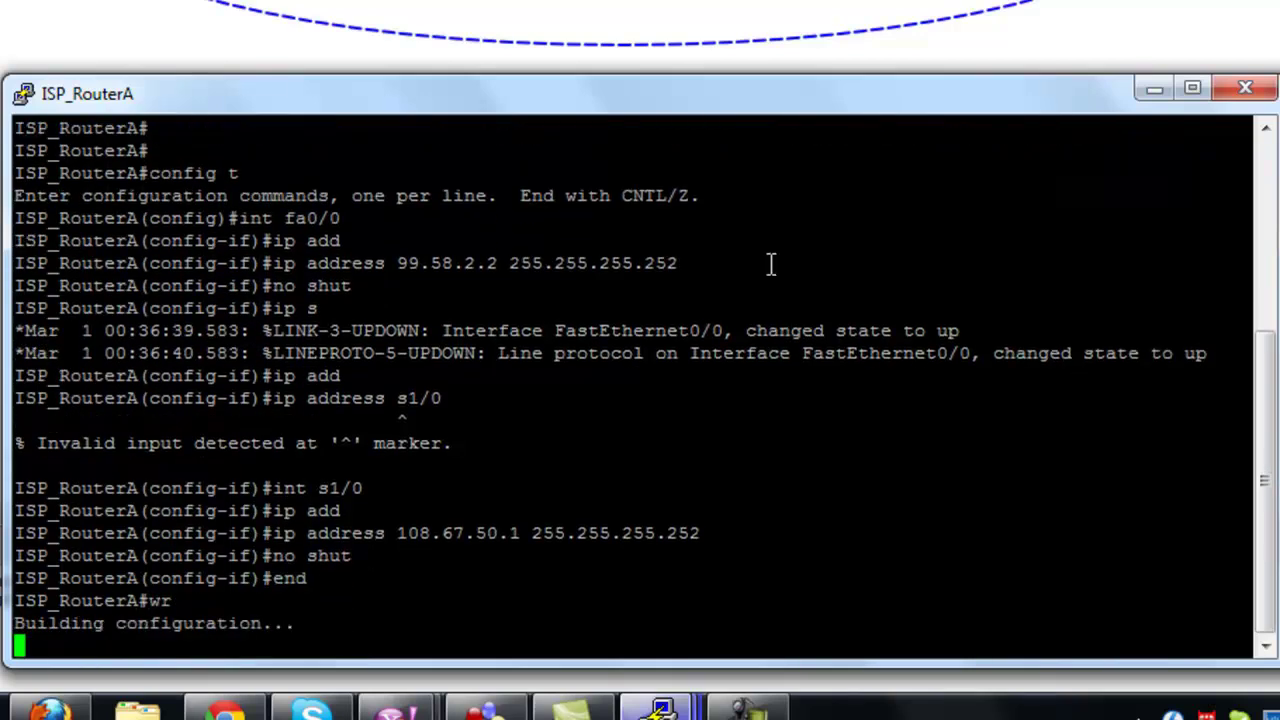
left_click(1157, 90)
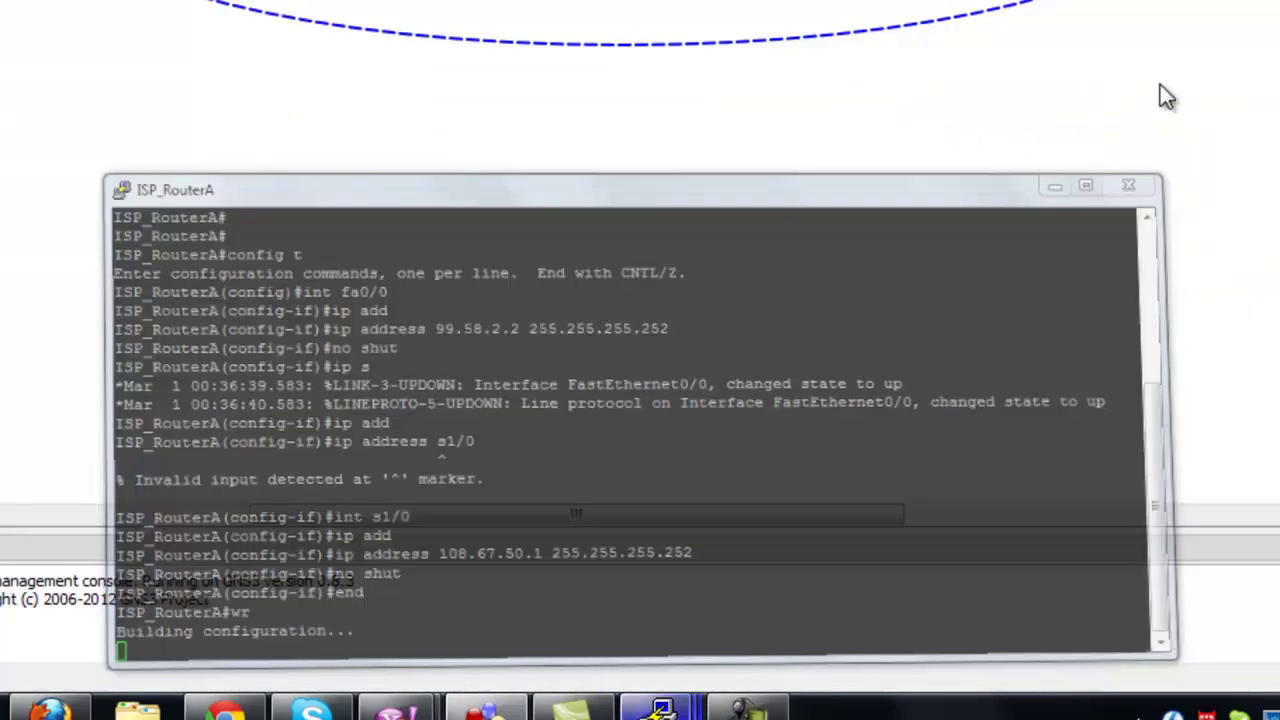
Step: Switch to the ISP_RouterB console and enter configuration mode for interface s1/0
mouse_move(660, 708)
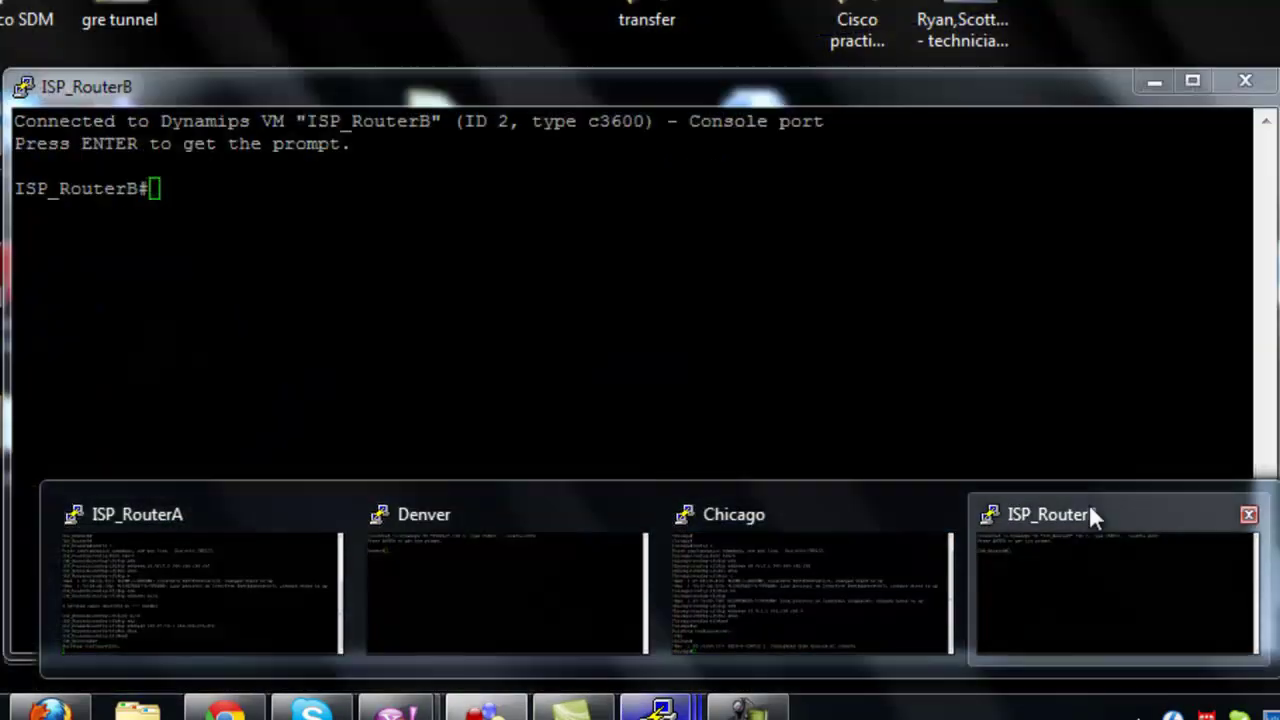
left_click(1089, 504)
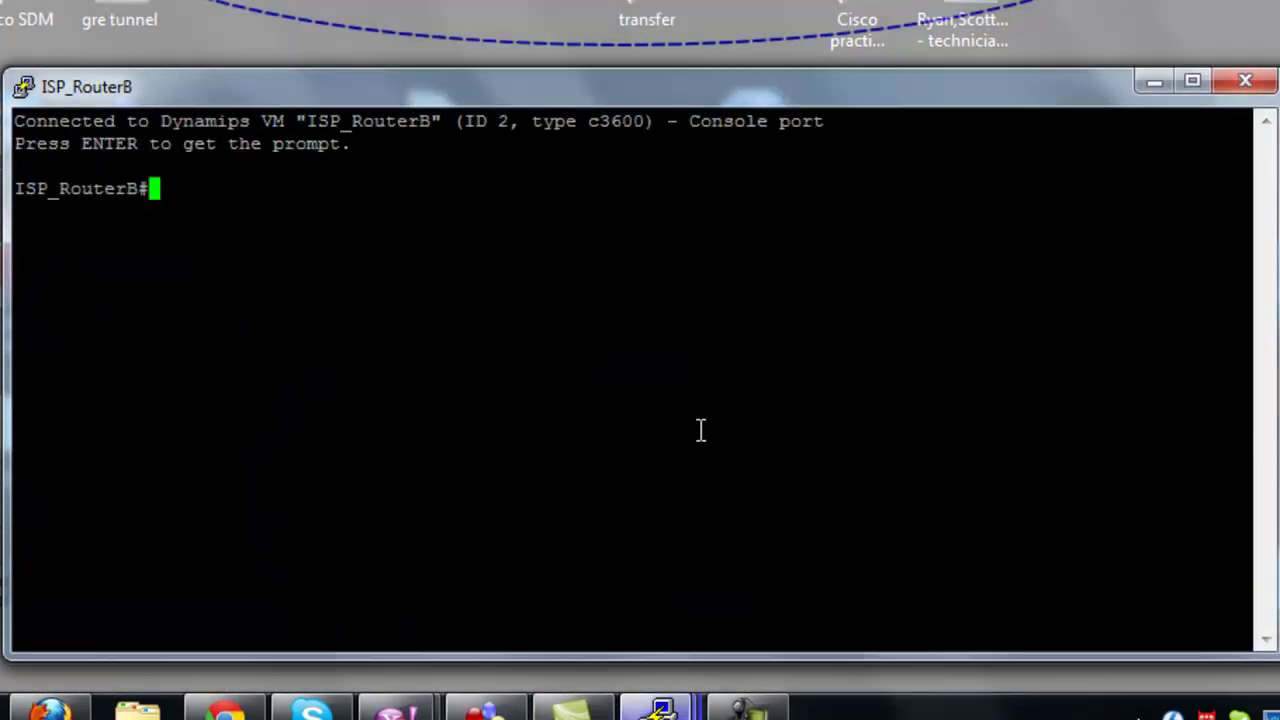
key("Return")
key("Return")
type("config t")
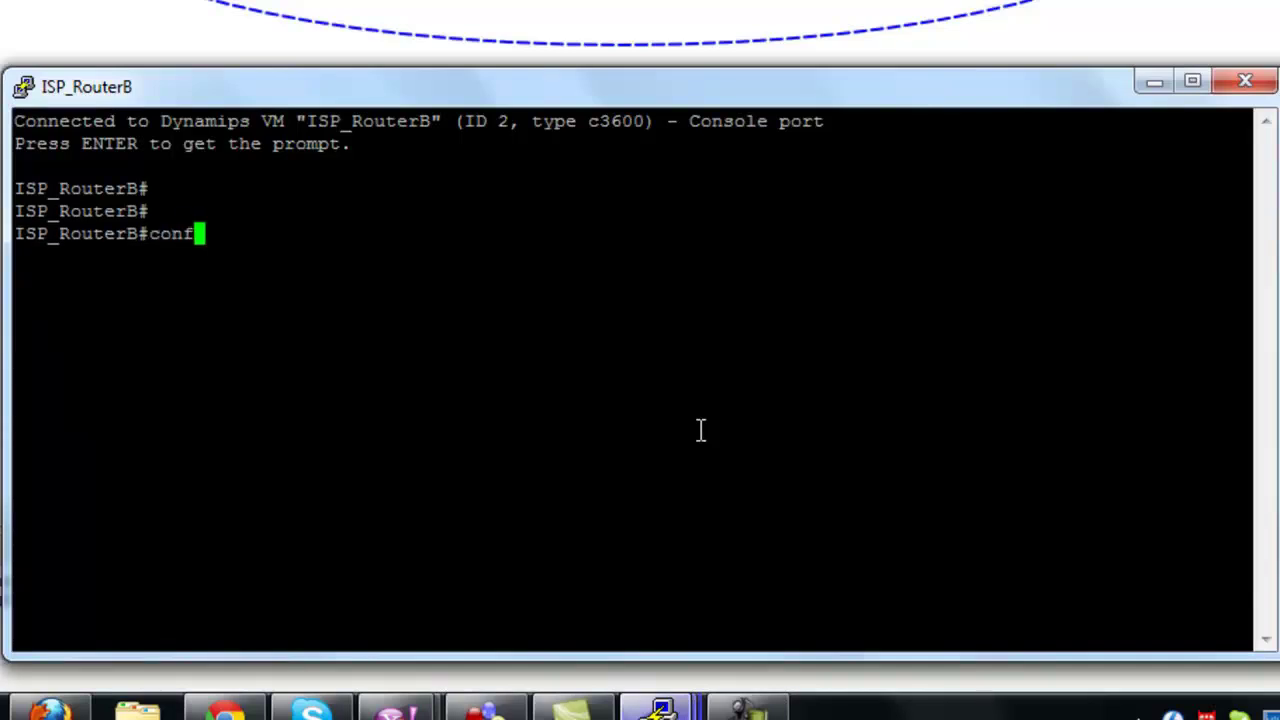
key("Return")
type("int f")
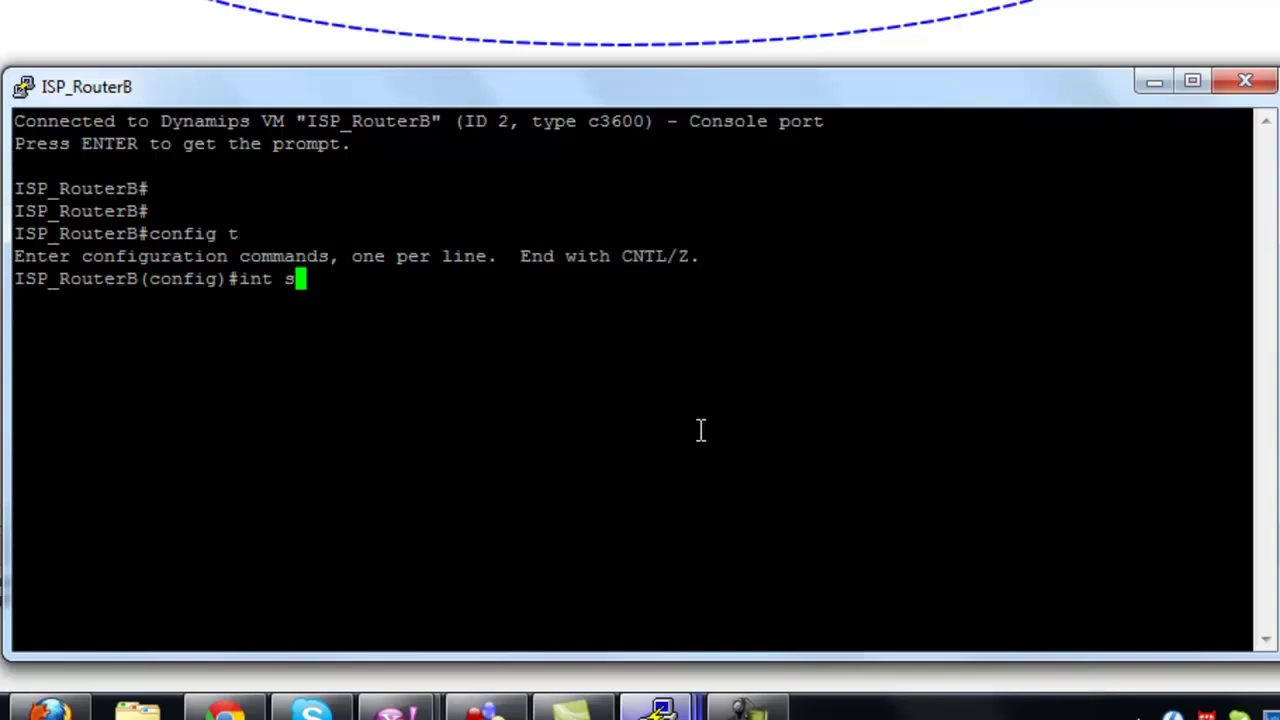
type("1/0")
key("Return")
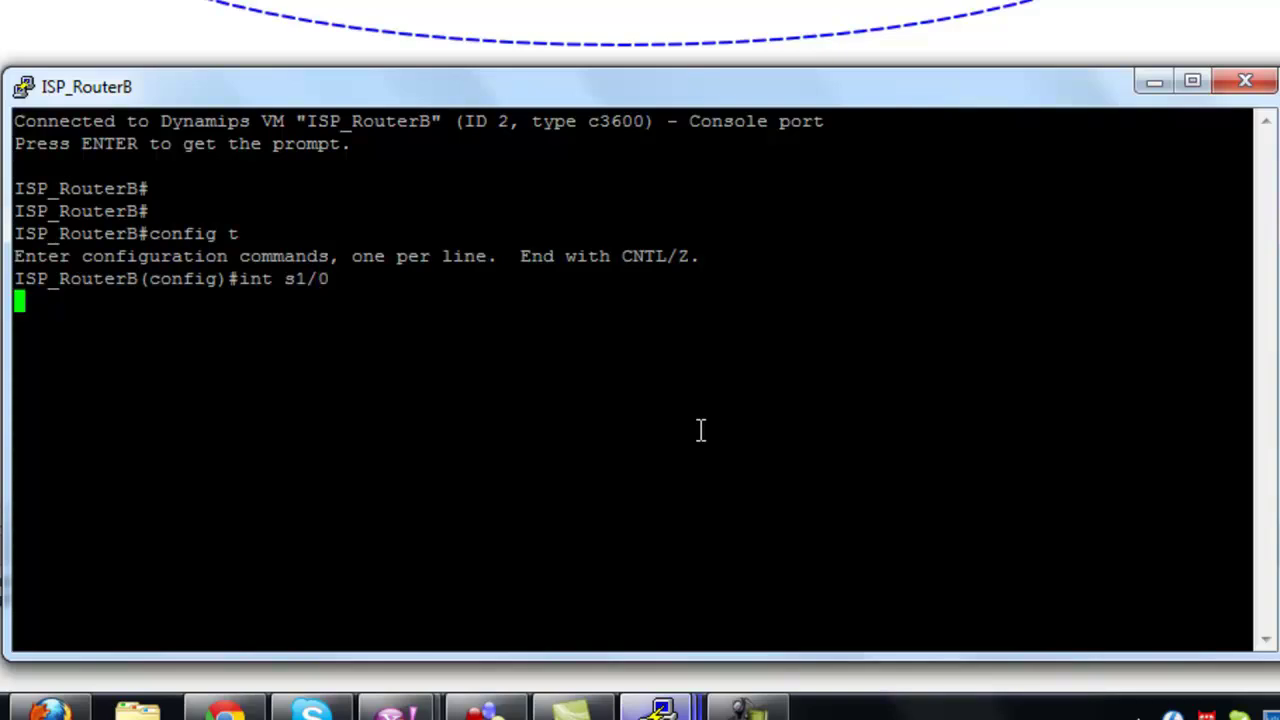
Step: Assign IP address 108.67.50.2 with mask 255.255.255.252 to ISP_RouterB's s1/0 and enable the interface with no shut
type("ip add")
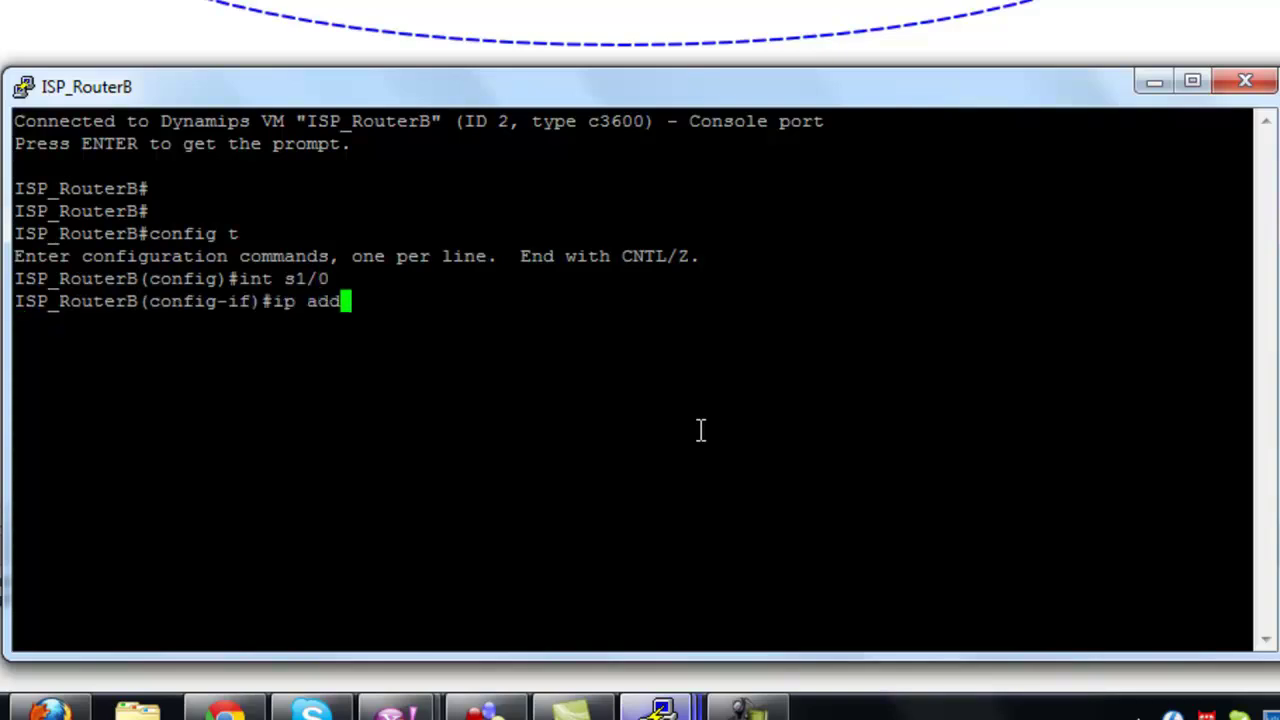
key("Tab")
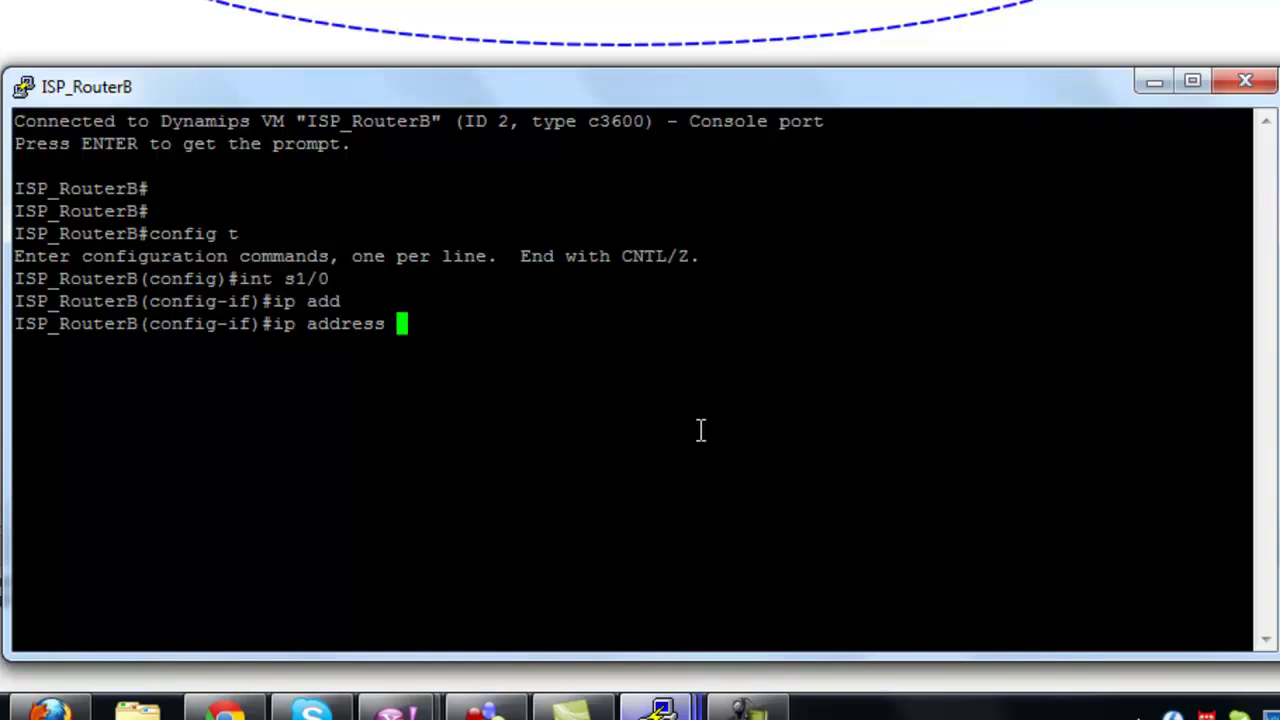
type("108.67.")
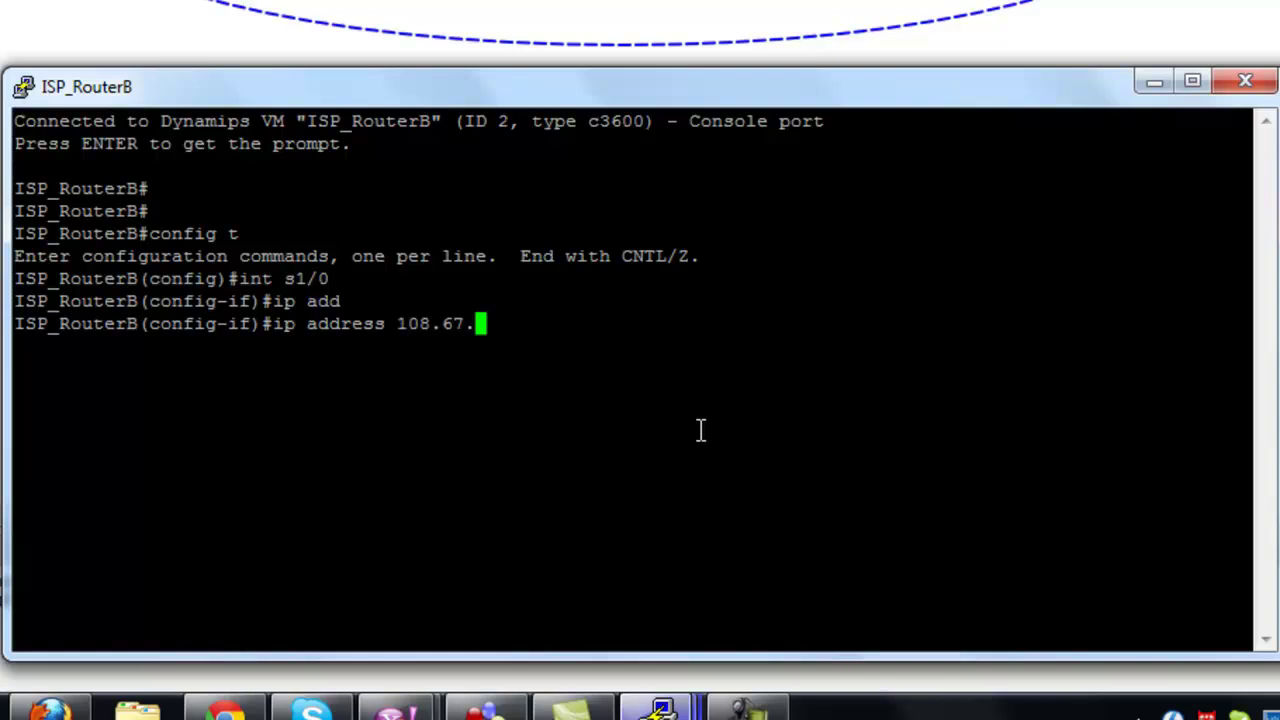
type("50.21")
key("BackSpace")
type("2")
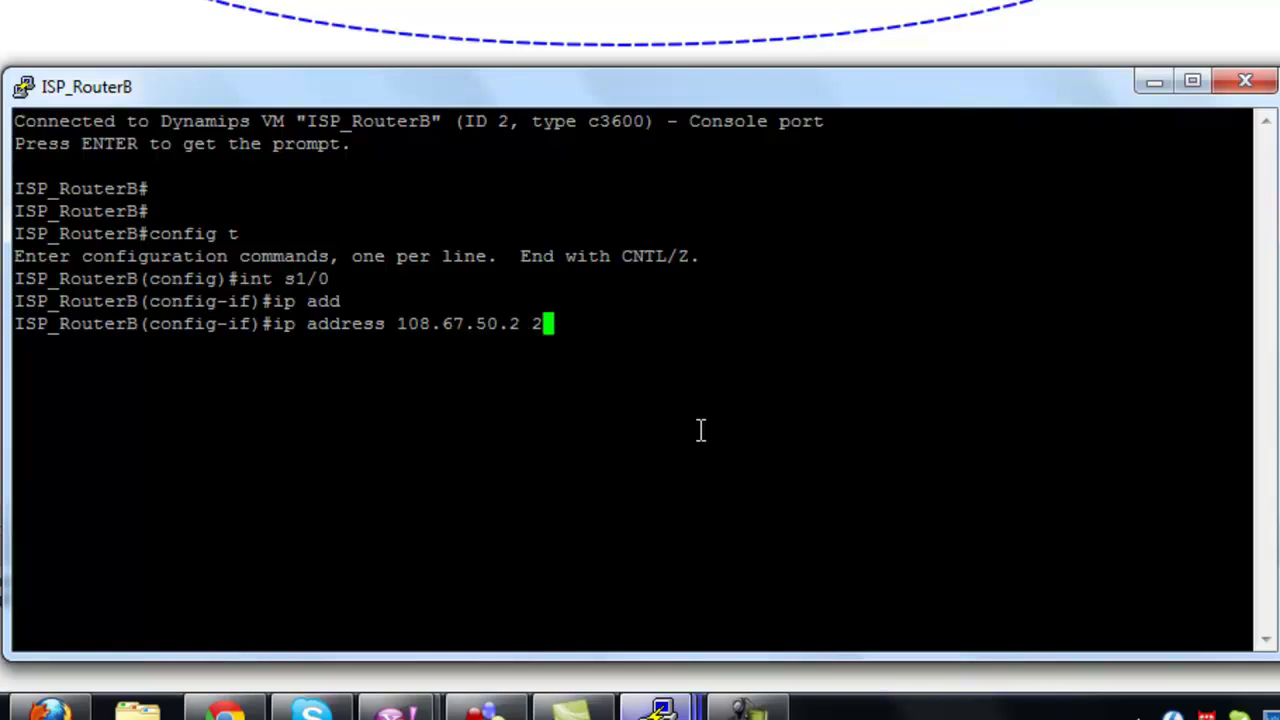
type("55.255.2")
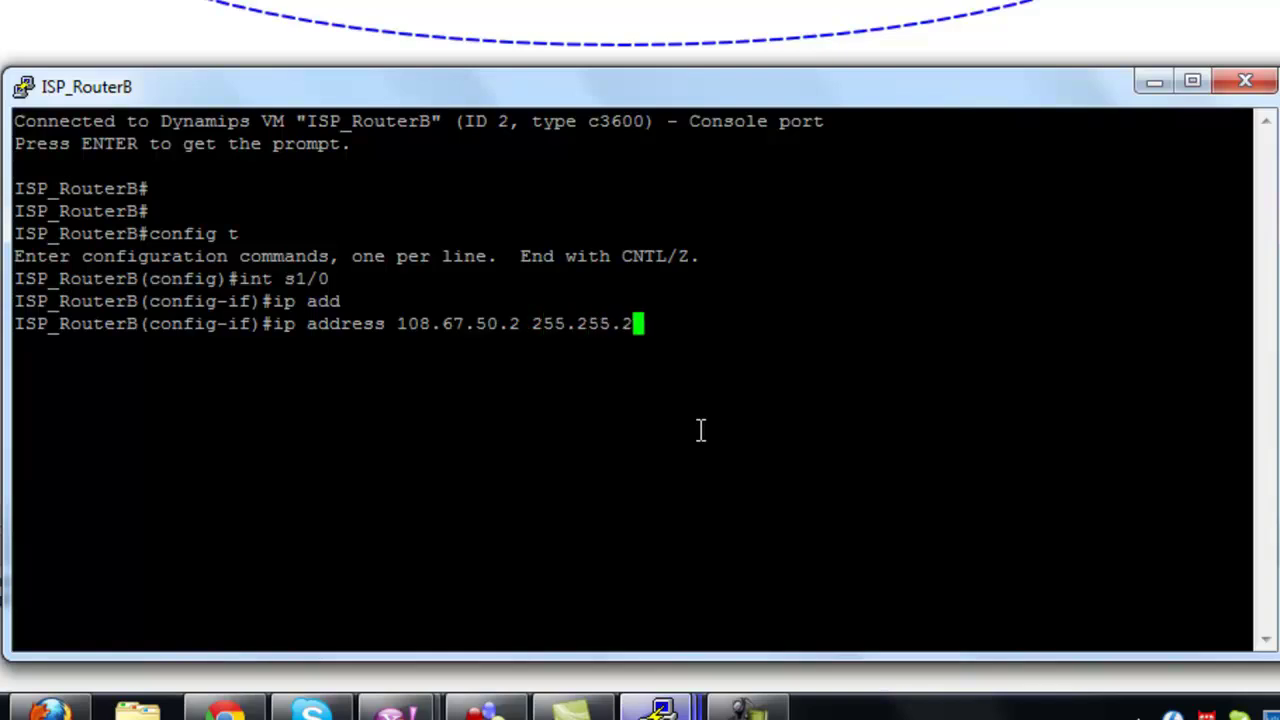
type("55.252")
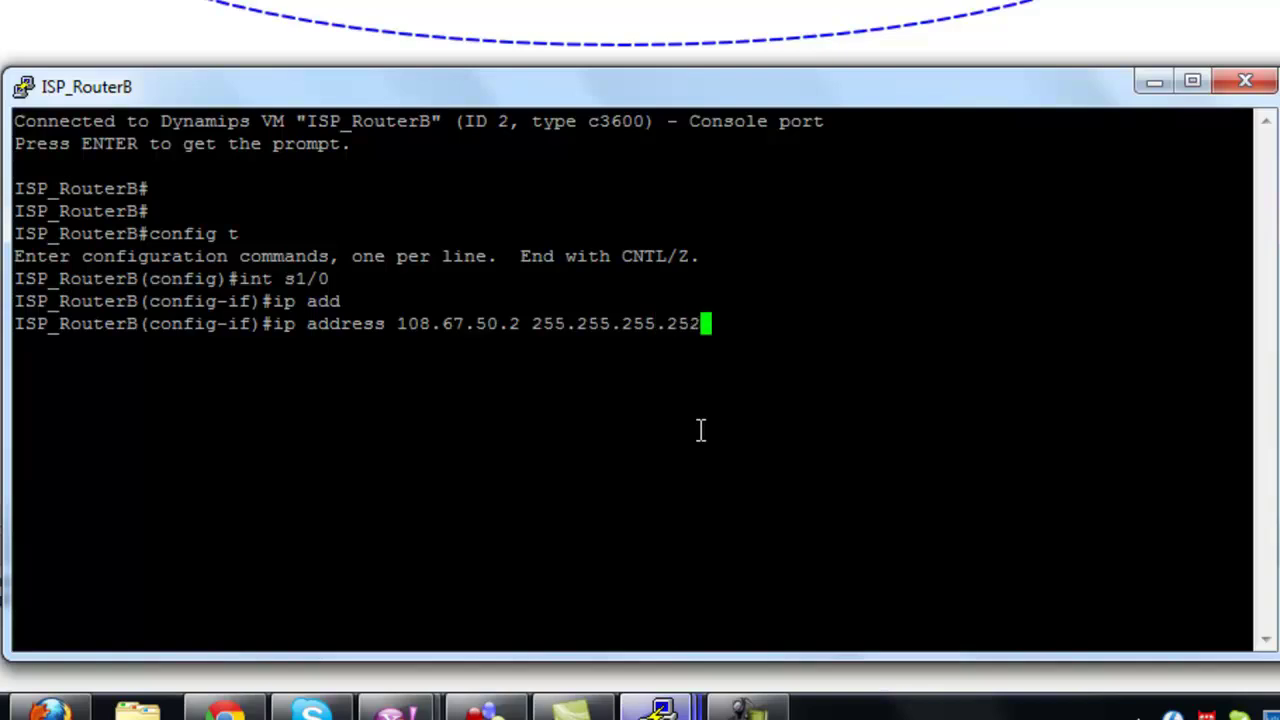
key("Return")
type("no sht")
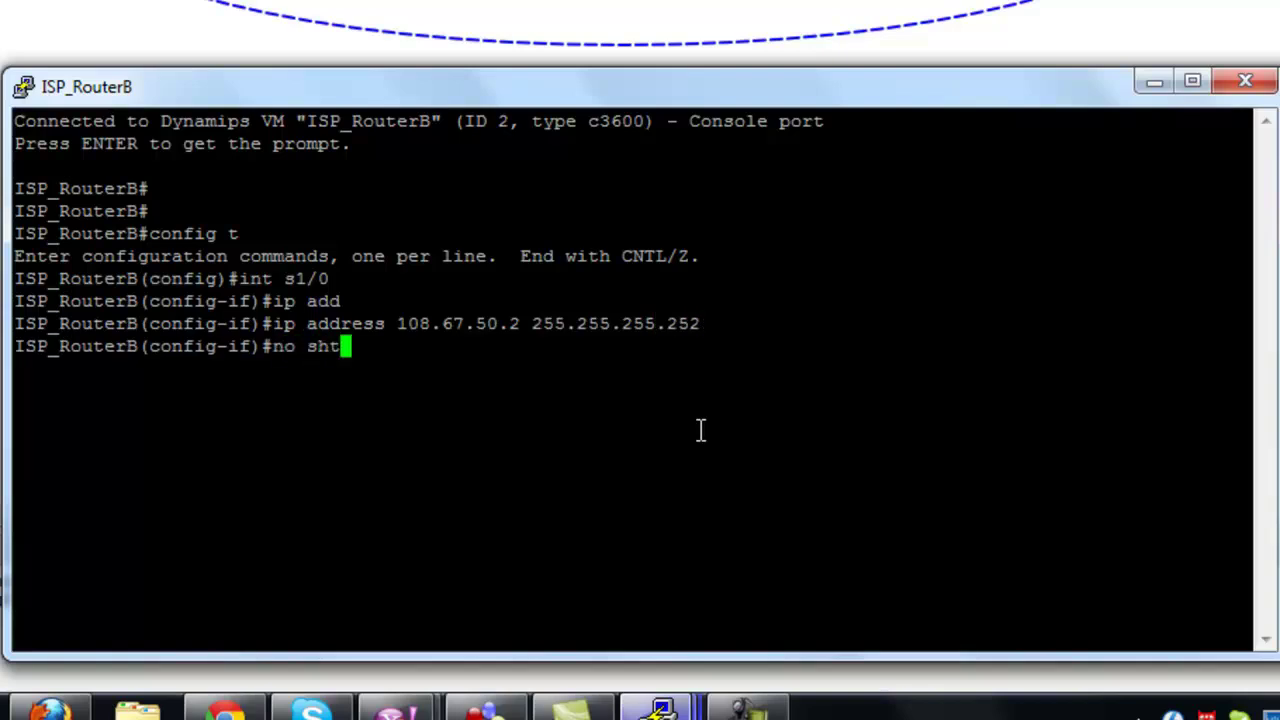
key("BackSpace")
type("ut")
key("Return")
Step: Assign IP address 67.208.245.1 with mask 255.255.255.252 to ISP_RouterB's fa0/0 and enable the interface with no shut
type("ip")
key("BackSpace")
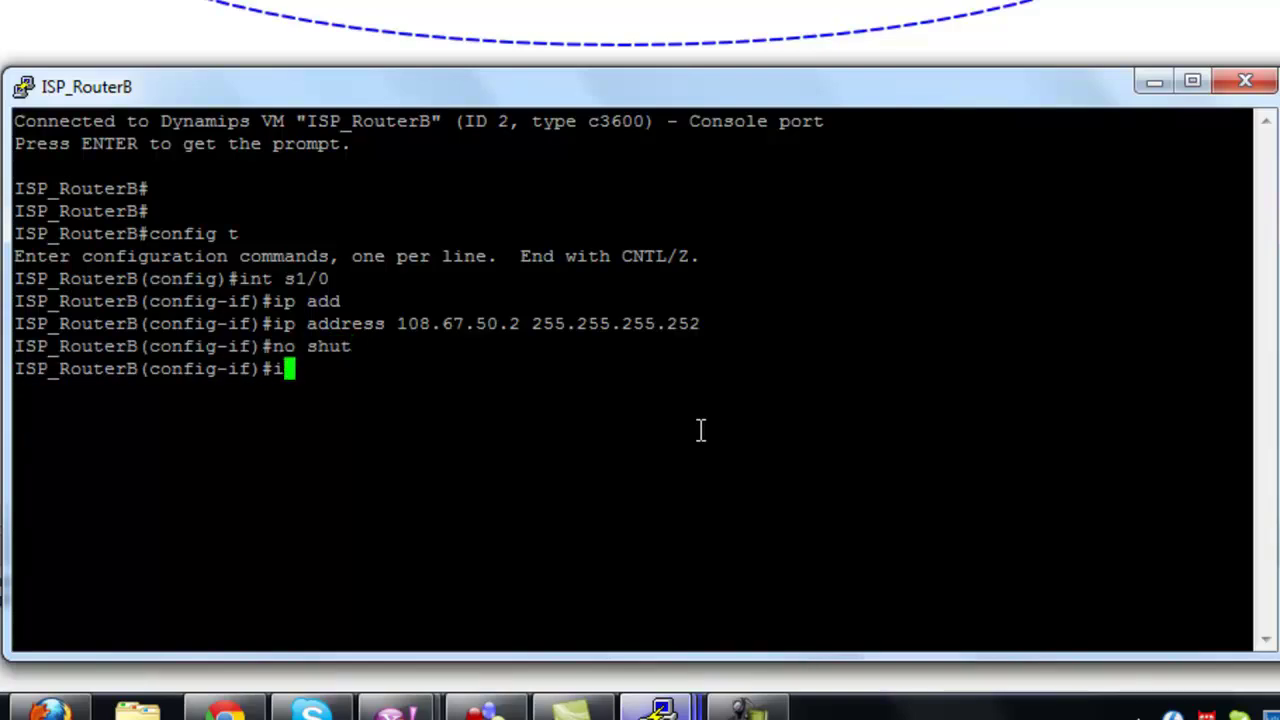
type("nt ")
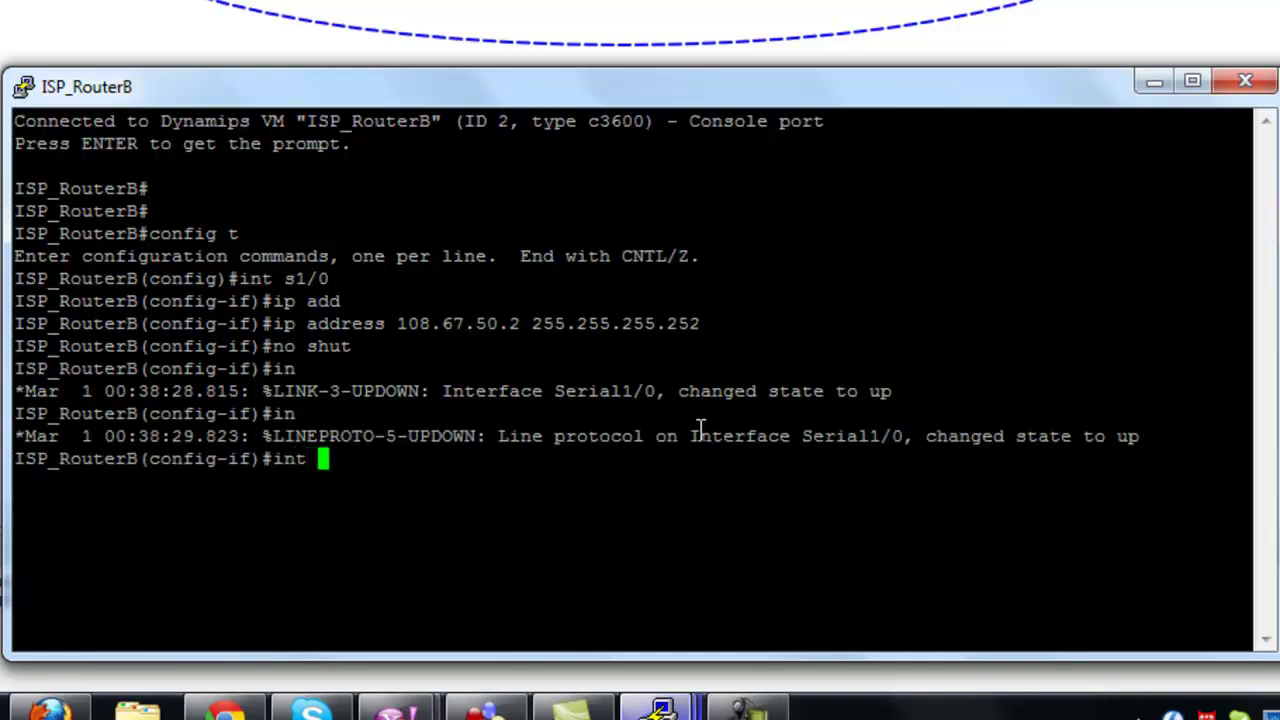
type("fa0/0")
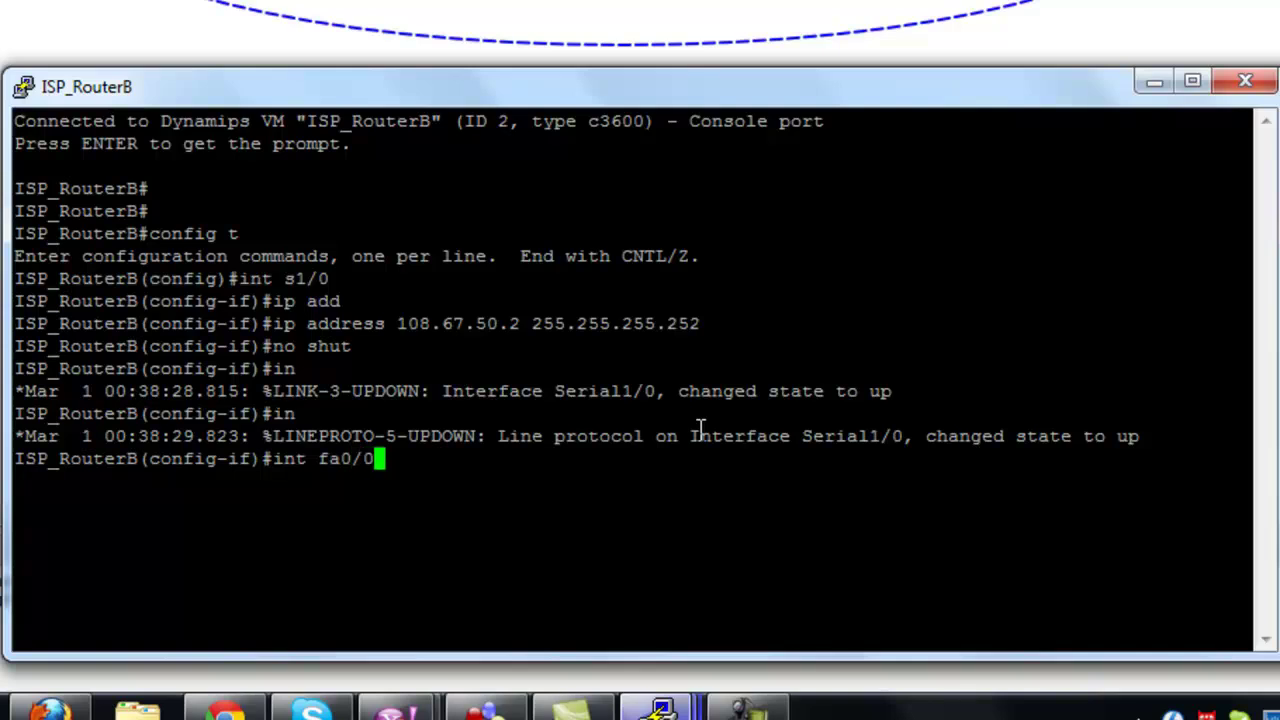
key("Return")
type("ip add")
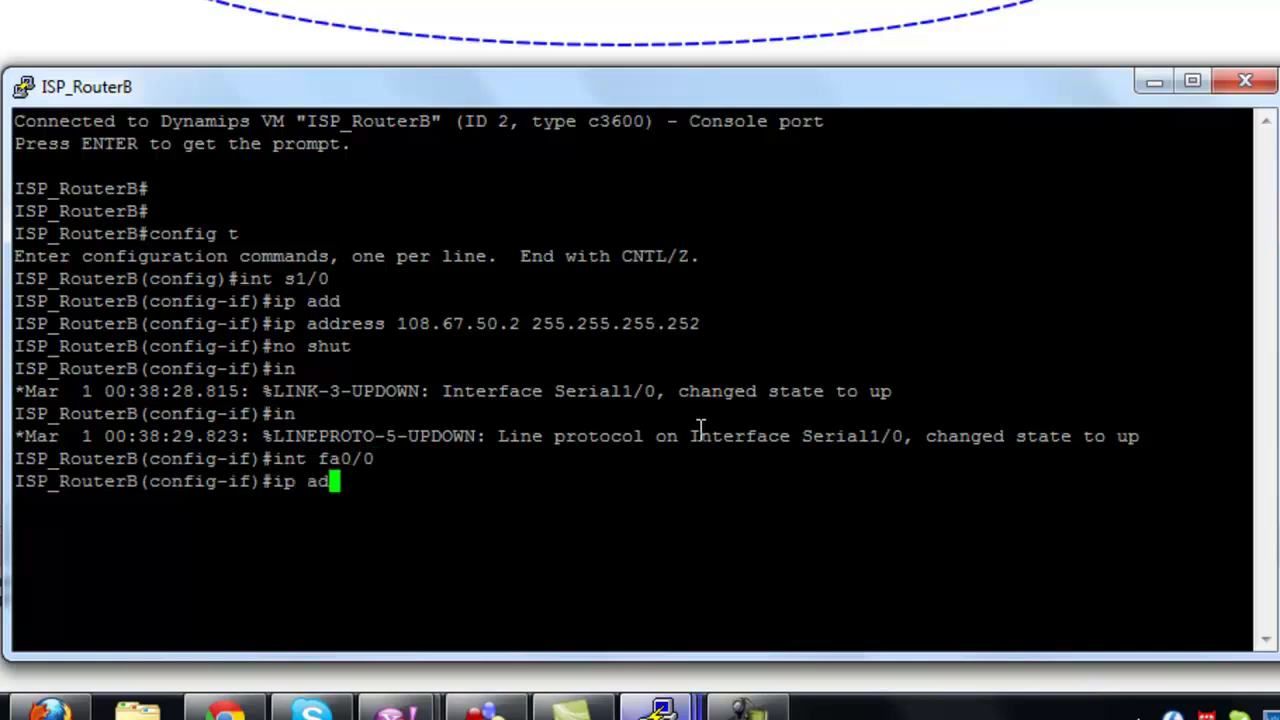
key("Tab")
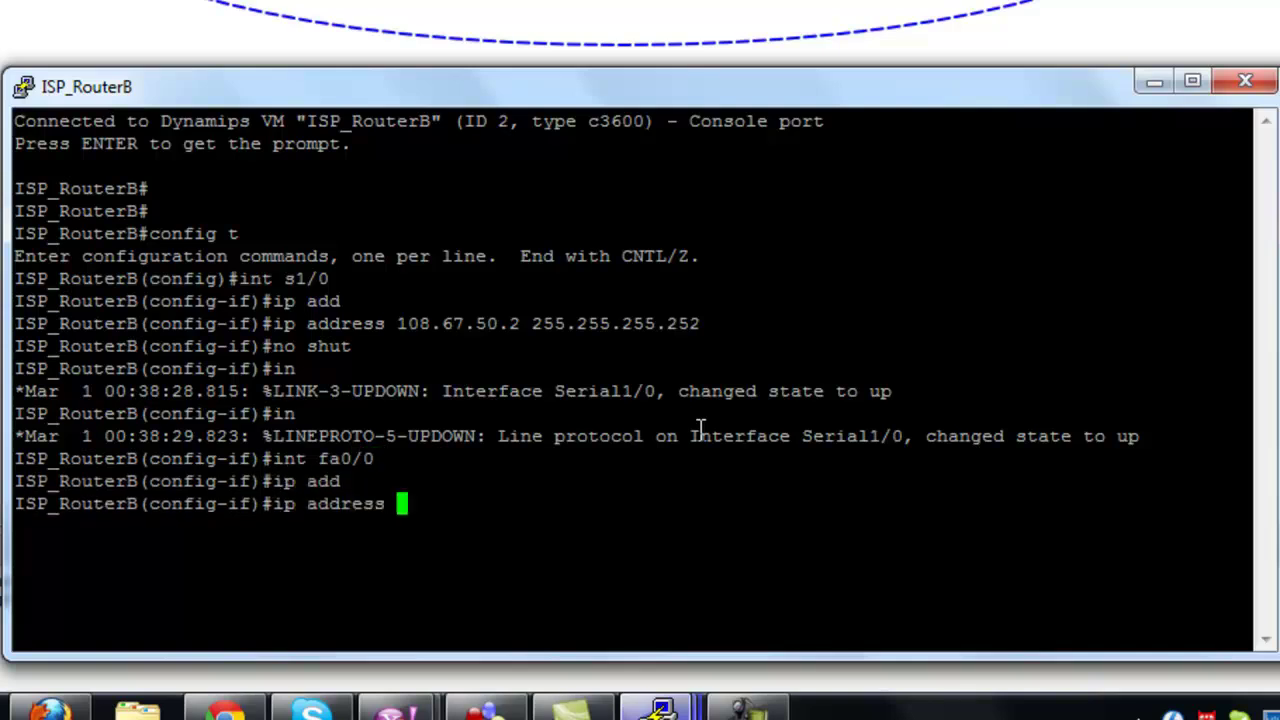
type("67.208.")
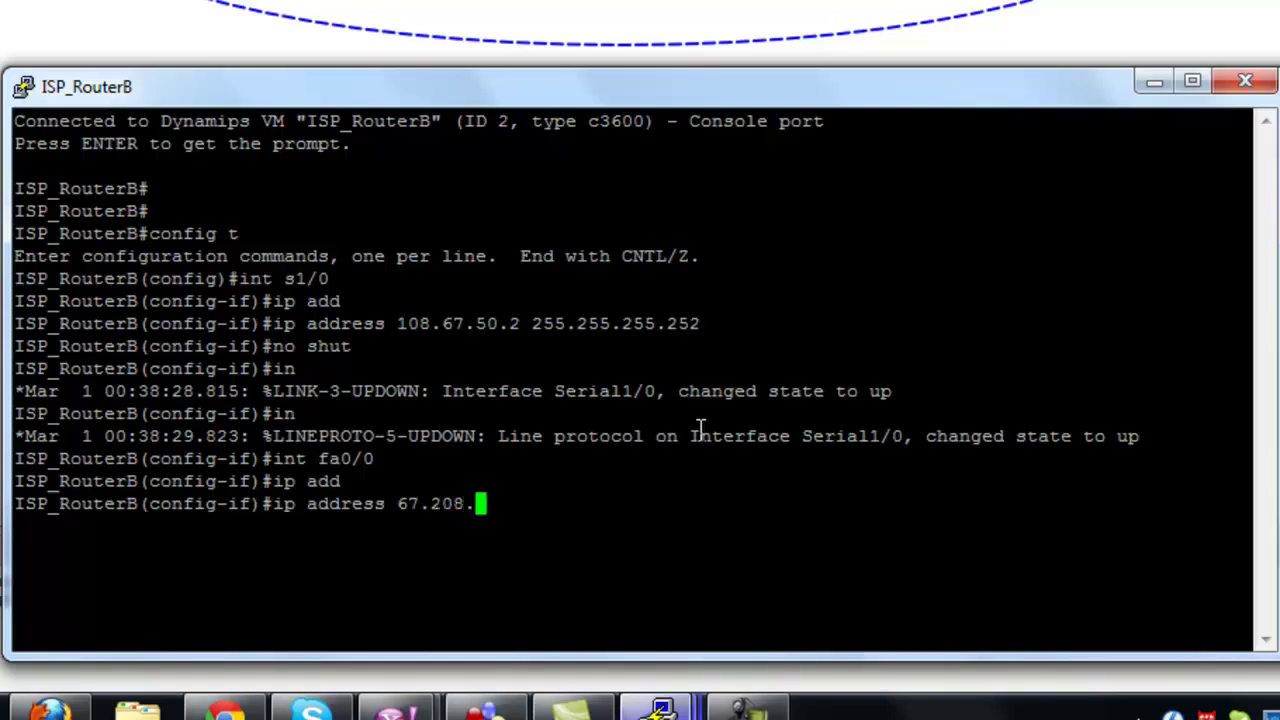
type("245.1")
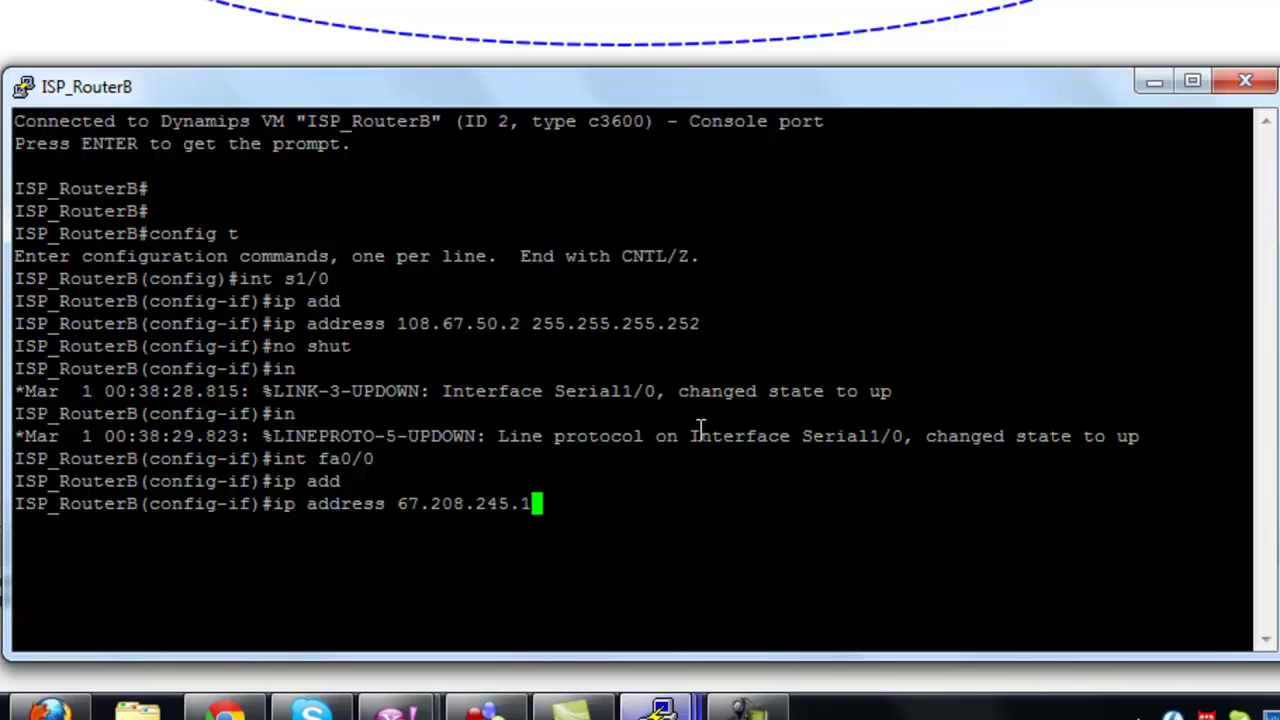
type(" 25")
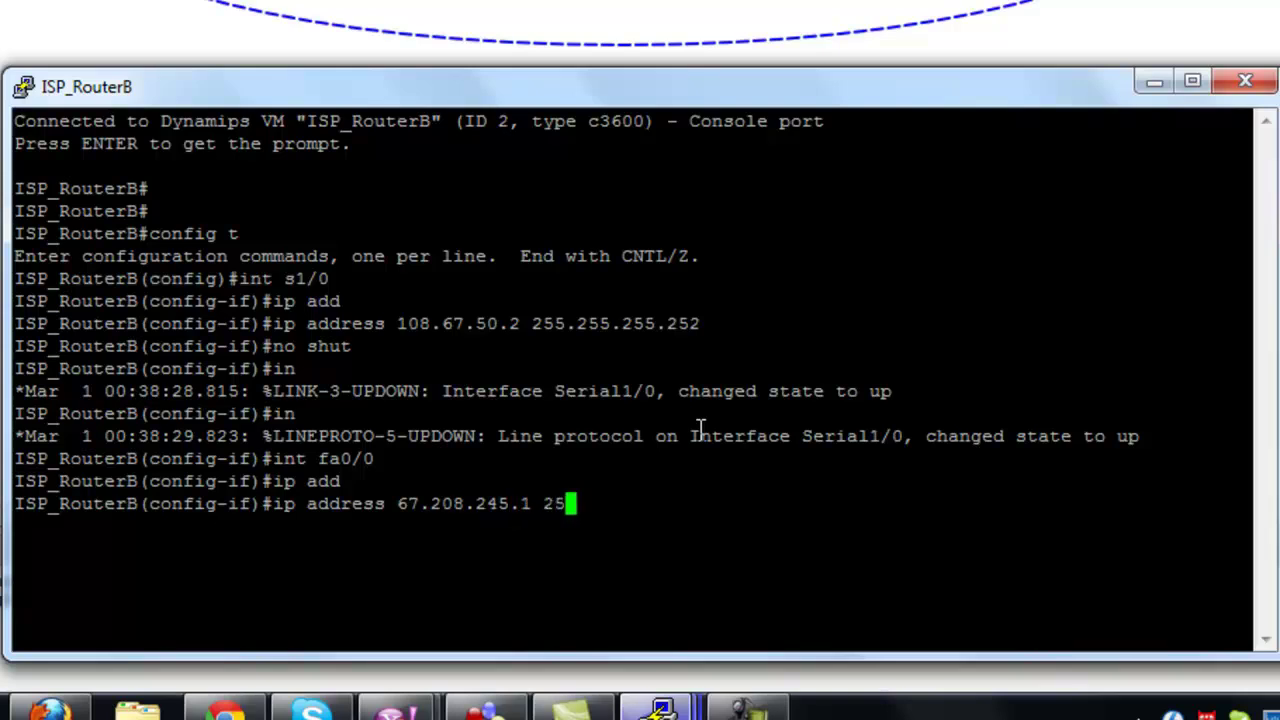
type("5.255.255.252")
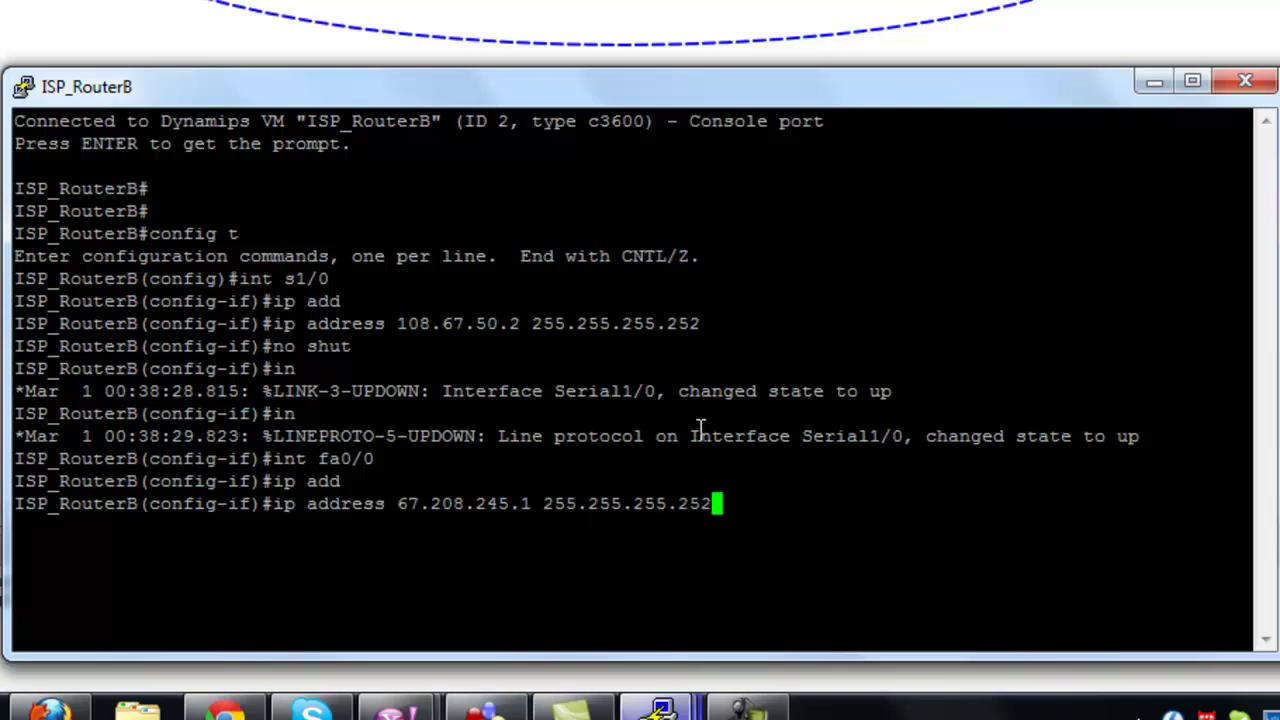
key("Return")
type("no shut")
key("Return")
Step: End ISP_RouterB's configuration mode, save its configuration with wr, and minimize its console
type("end")
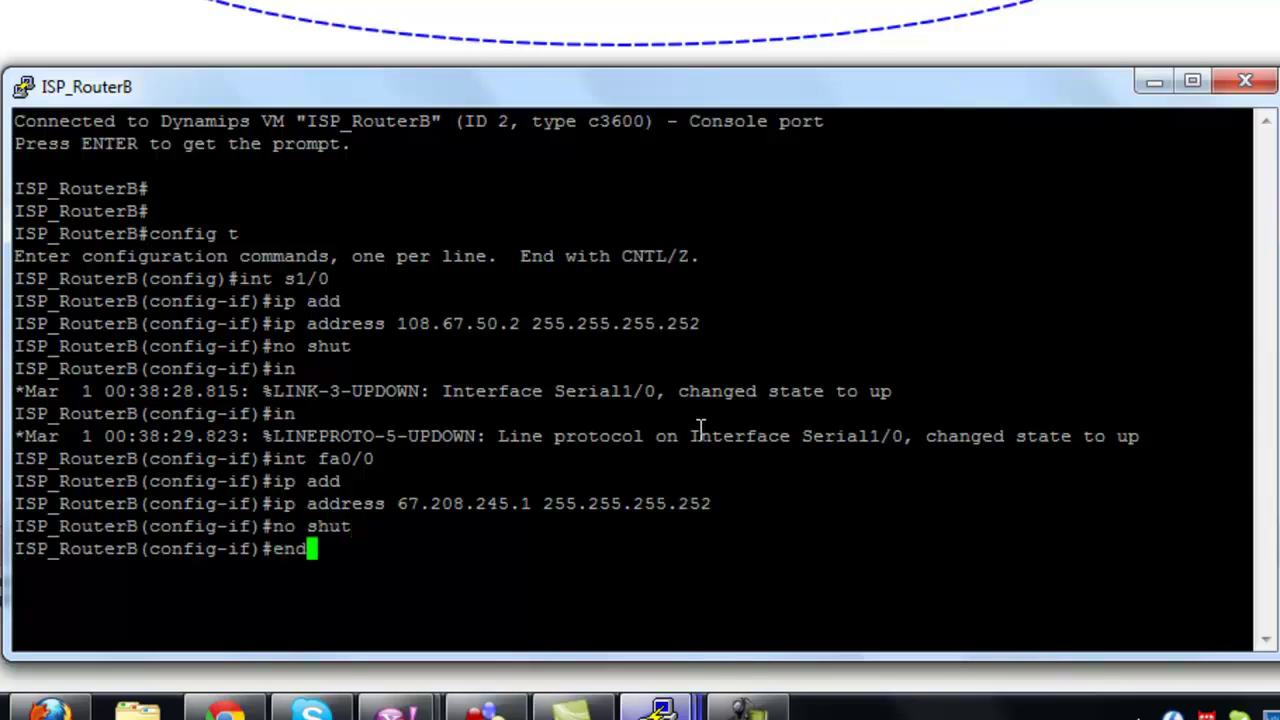
key("Return")
type("wr")
key("Return")
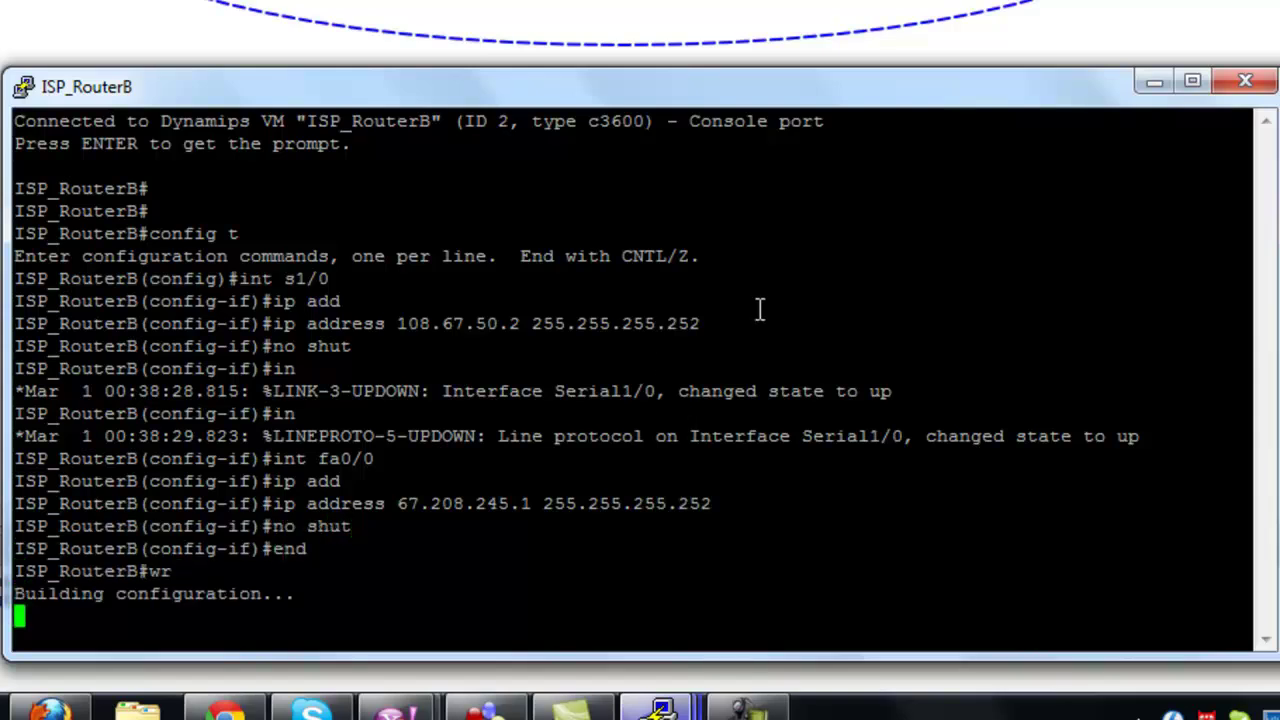
left_click(1156, 81)
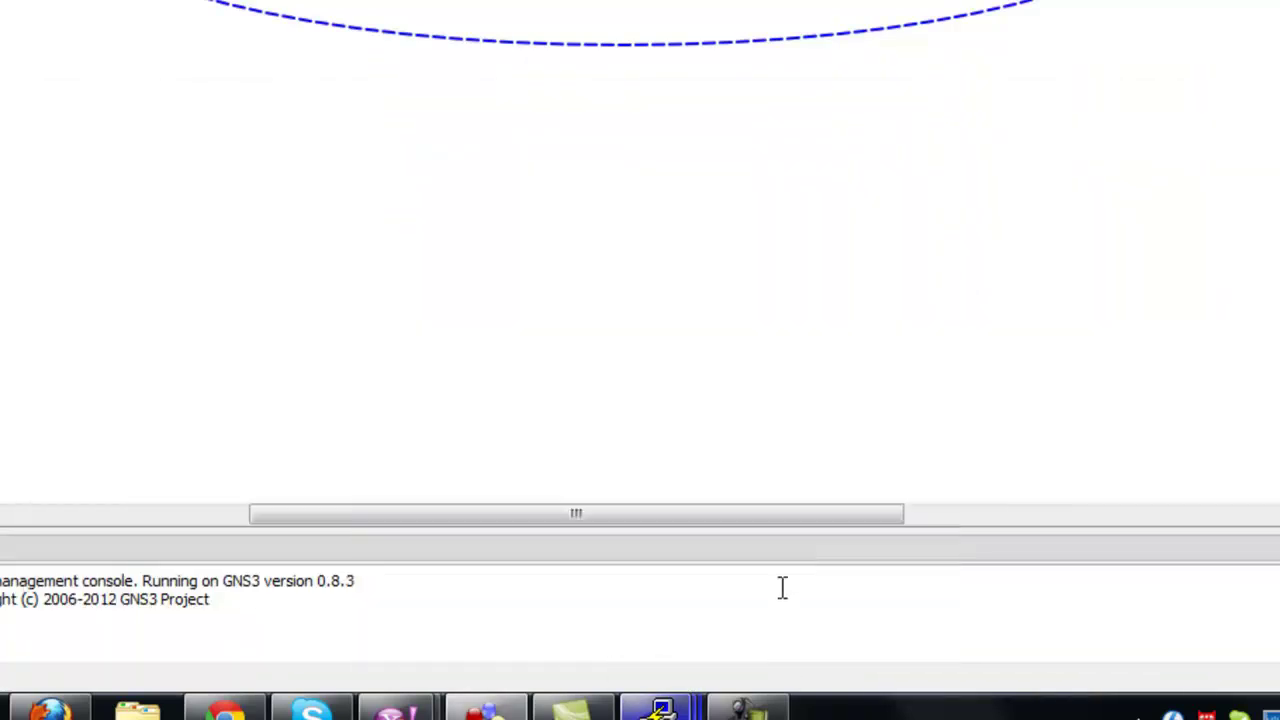
Step: Switch to the Denver console and enter configuration mode for interface fa0/0
mouse_move(662, 708)
left_click(623, 609)
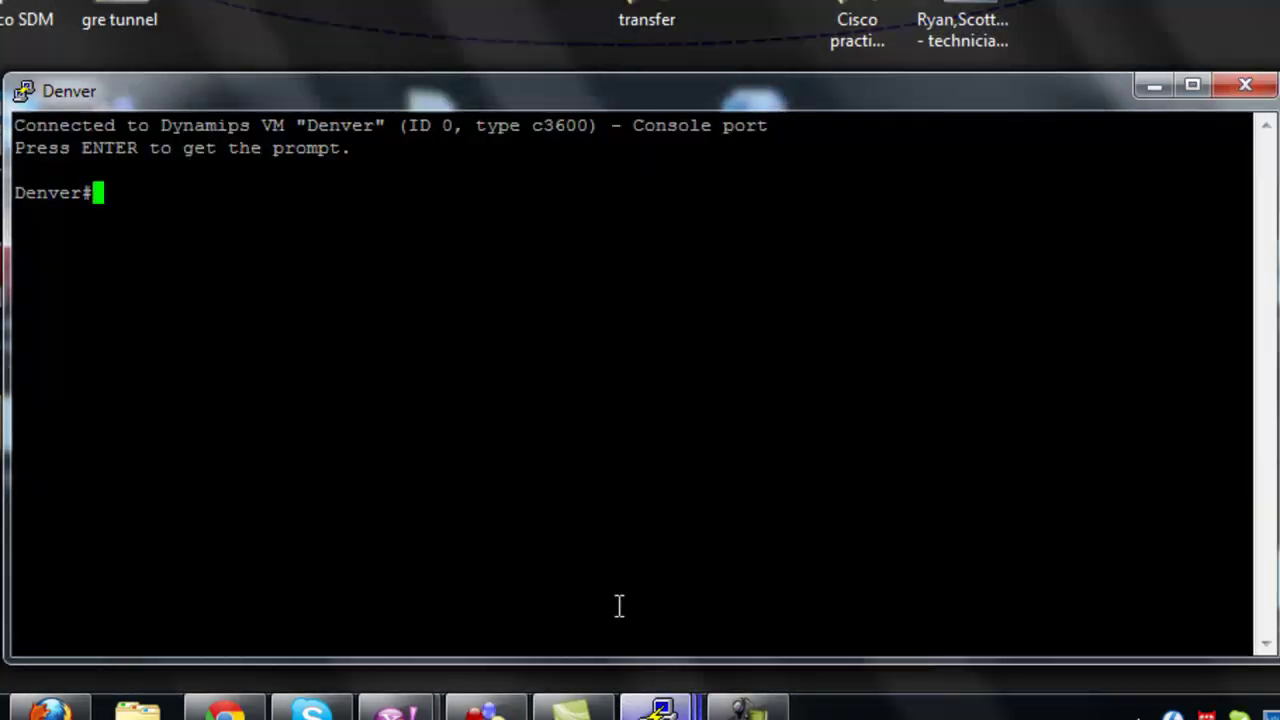
key("Return")
key("Return")
type("configt")
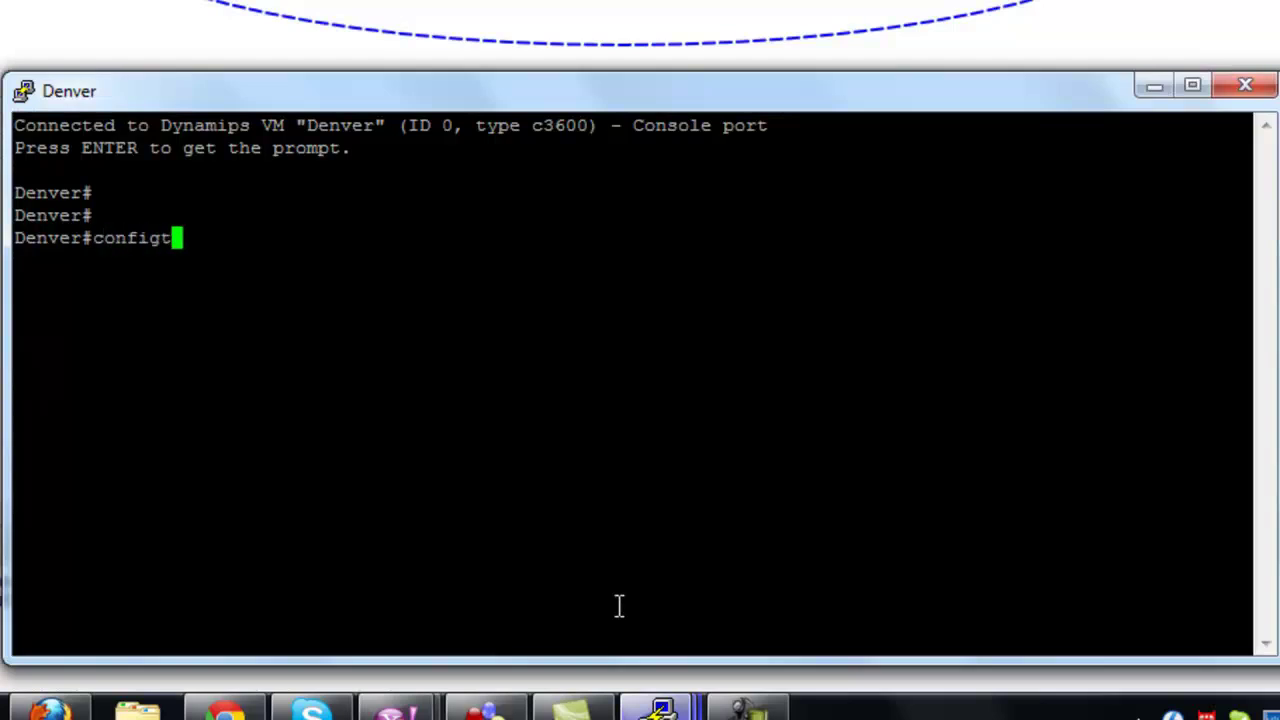
key("Return")
type("config t")
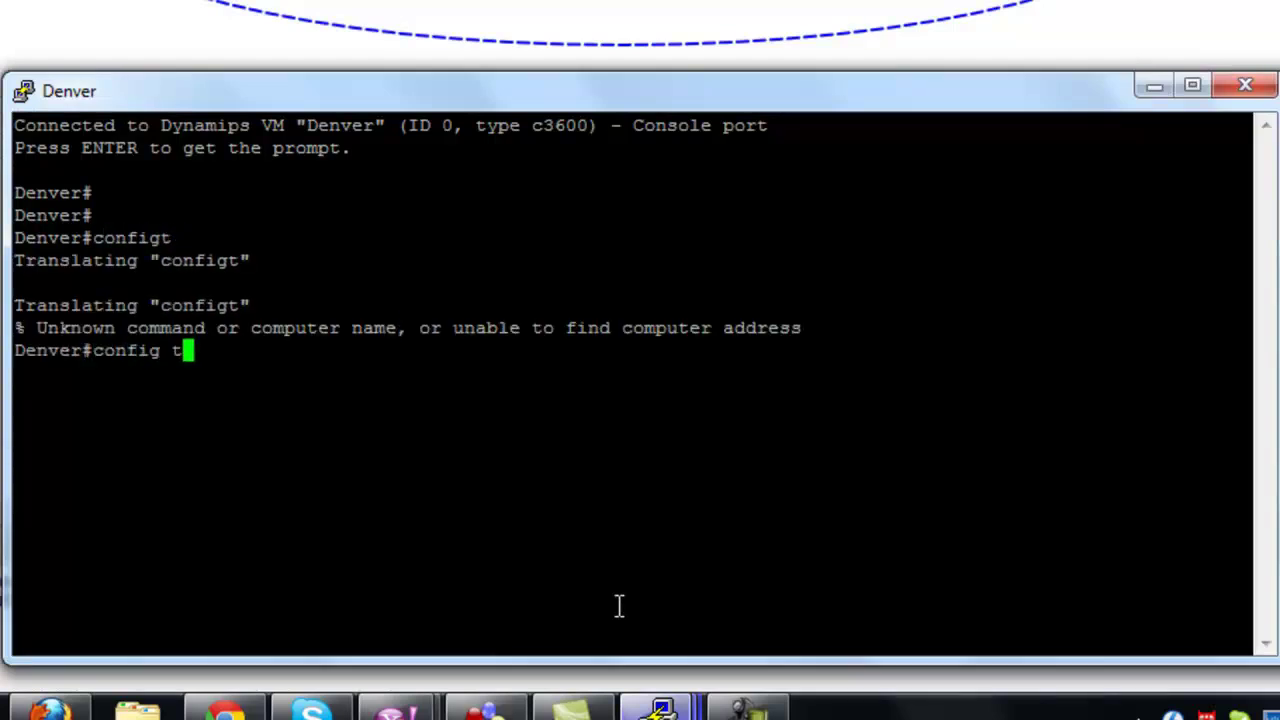
key("Return")
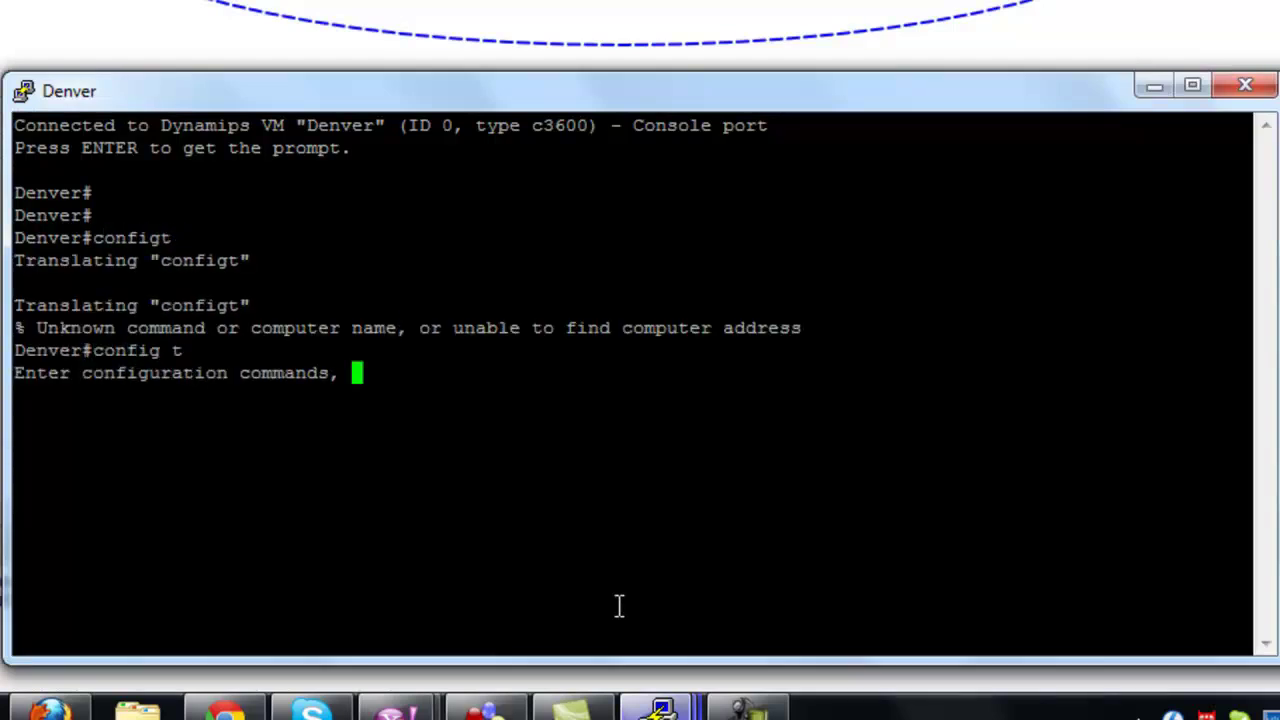
type("i")
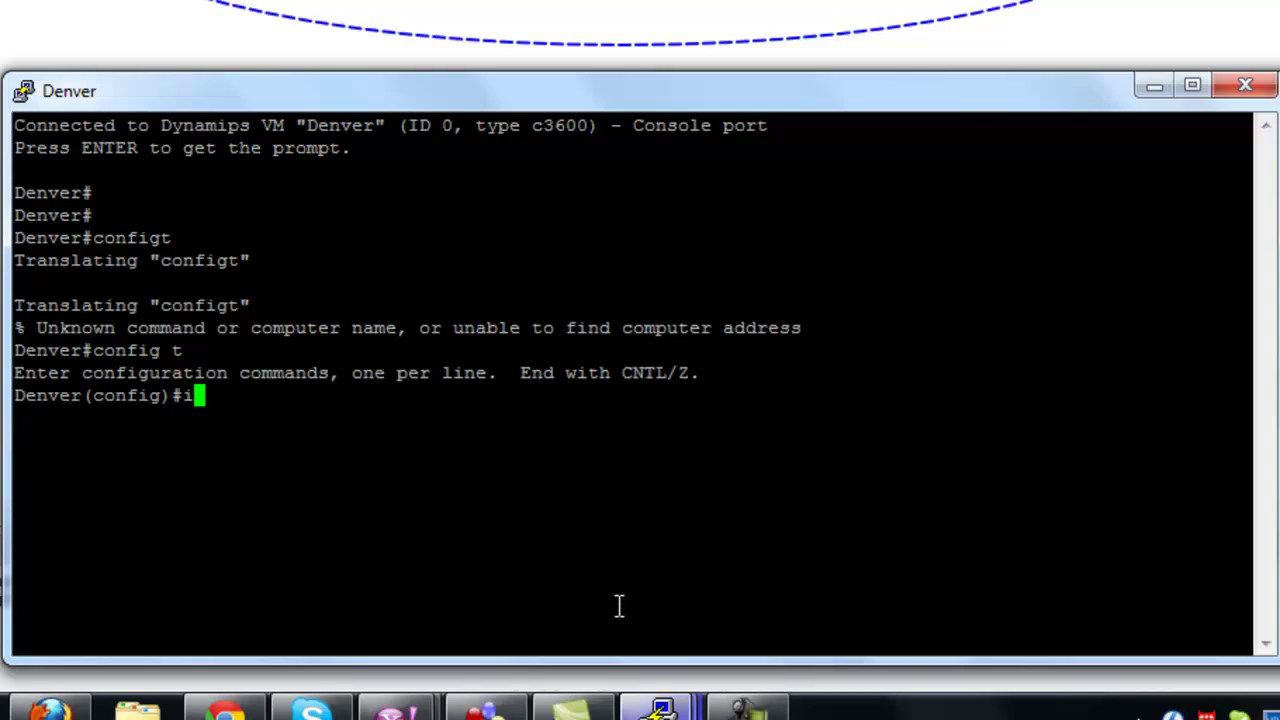
type("nt fa0/0")
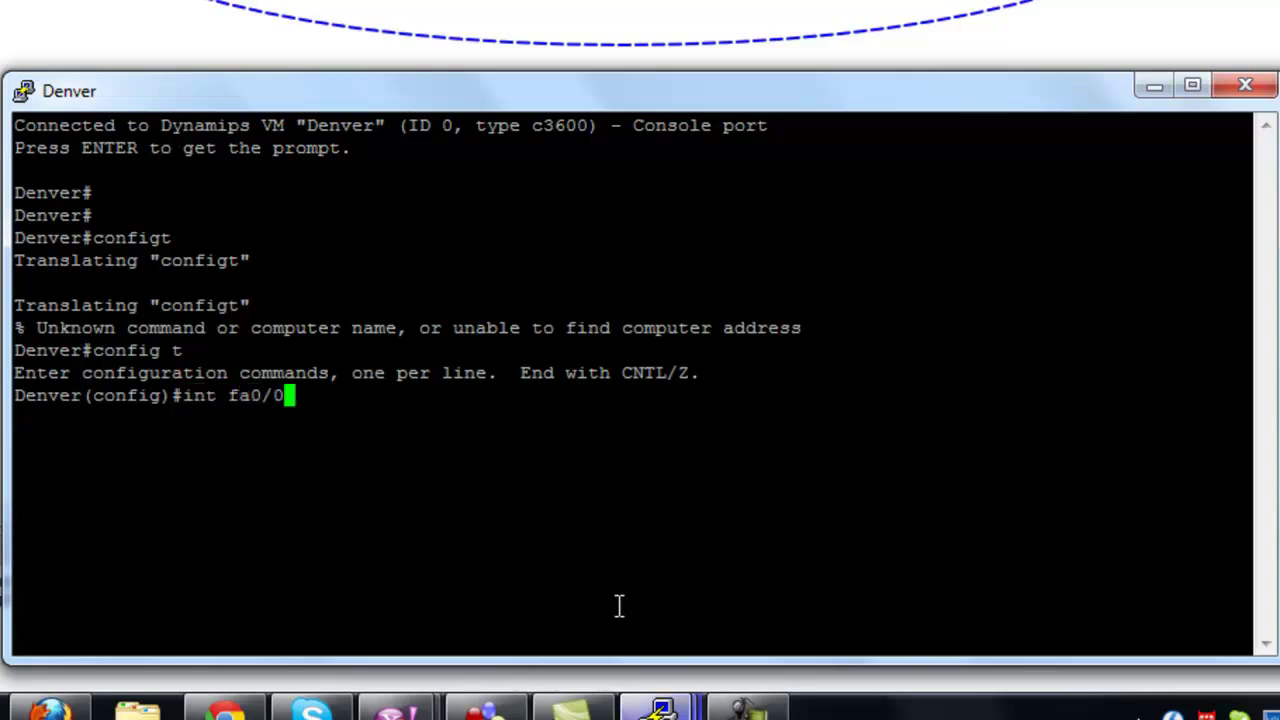
key("Return")
Step: Assign IP address 67.208.245.2 with mask 255.255.255.252 to Denver's fa0/0 and enable the interface with no shut
type("ip add")
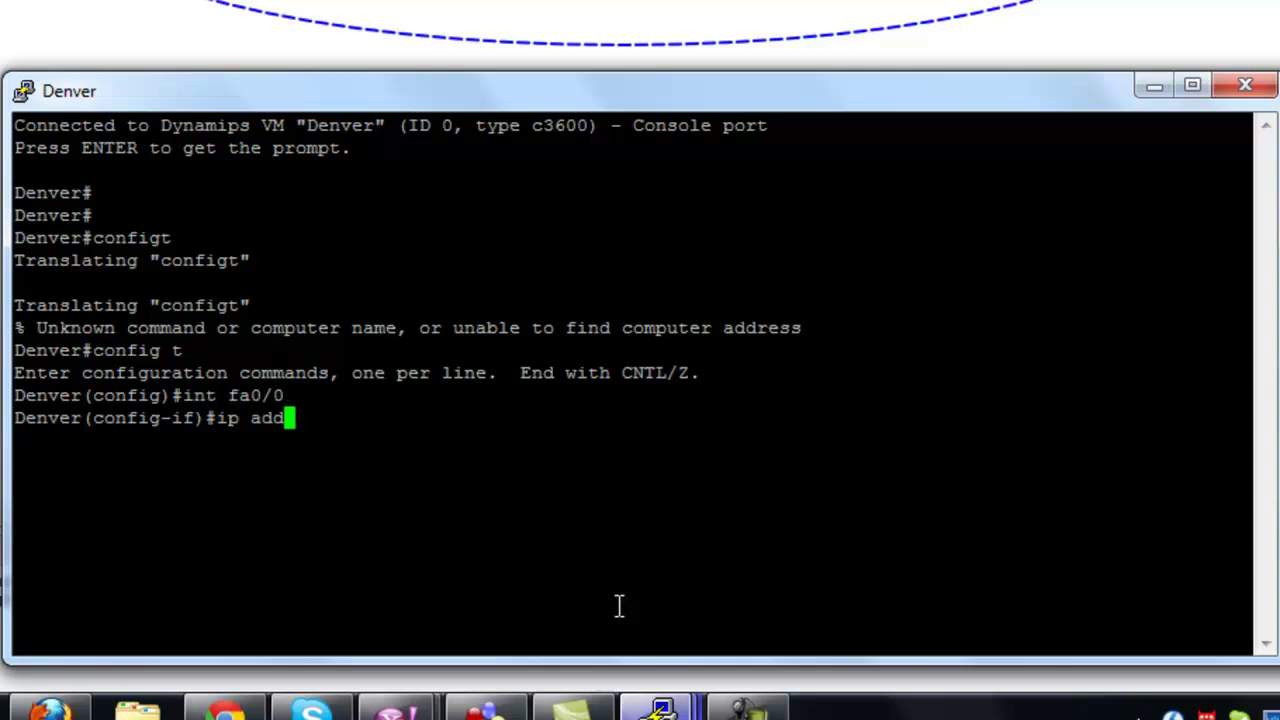
key("Tab")
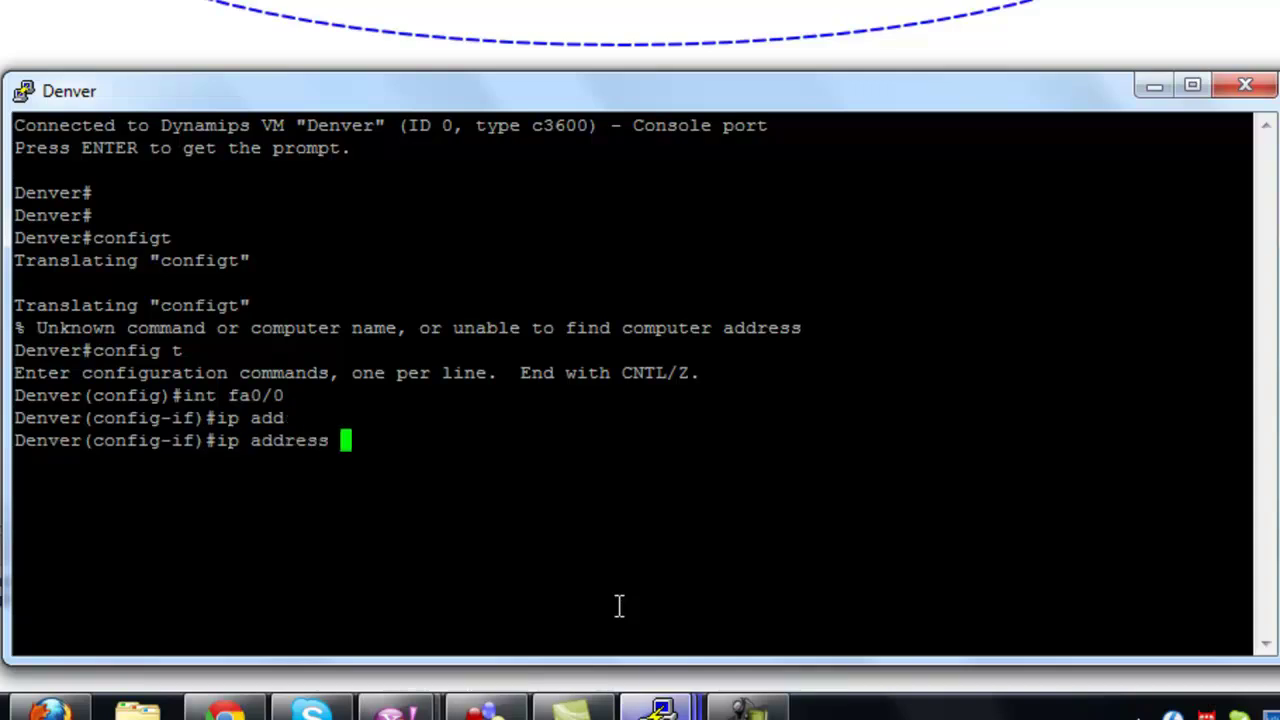
type("67.208")
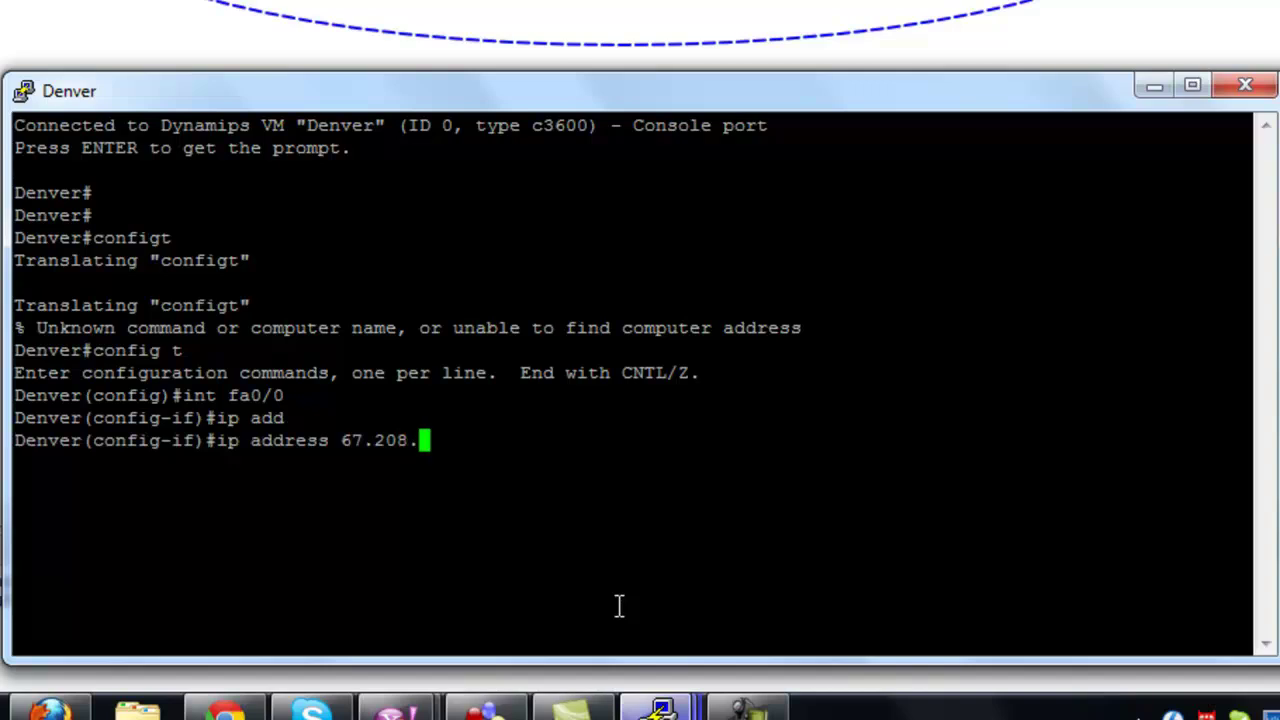
type(".2 255")
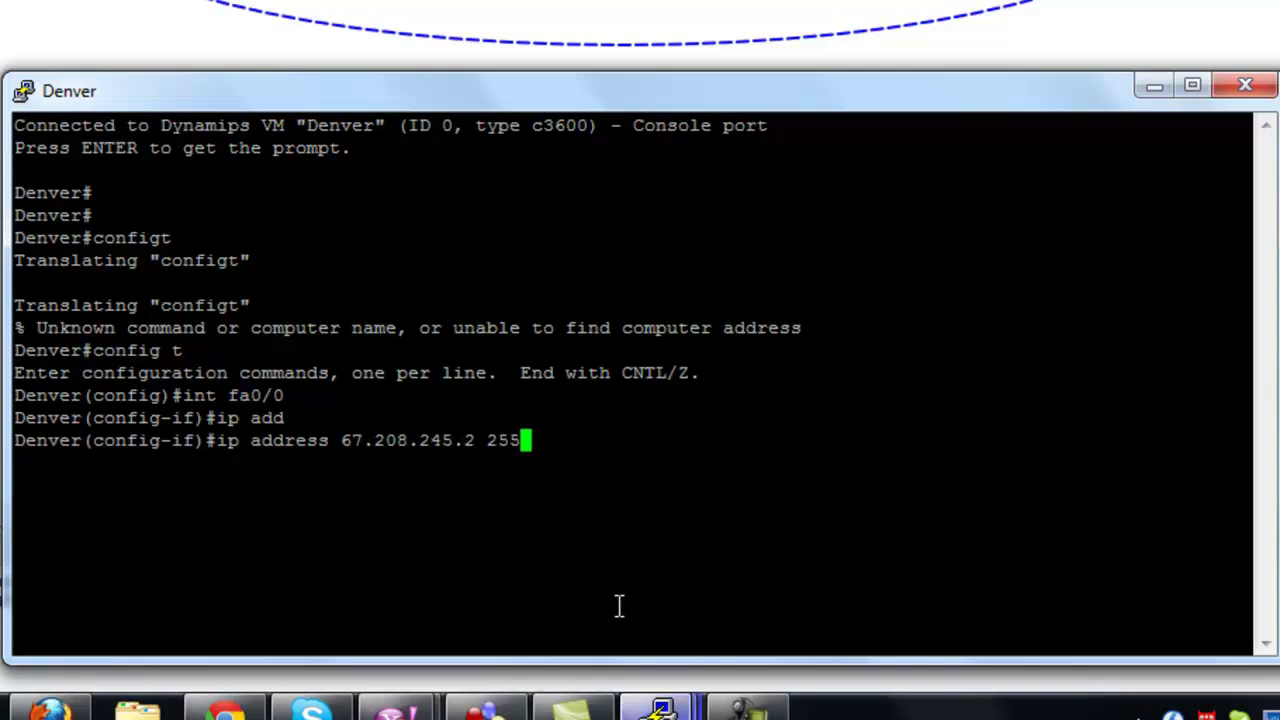
type(".255.2")
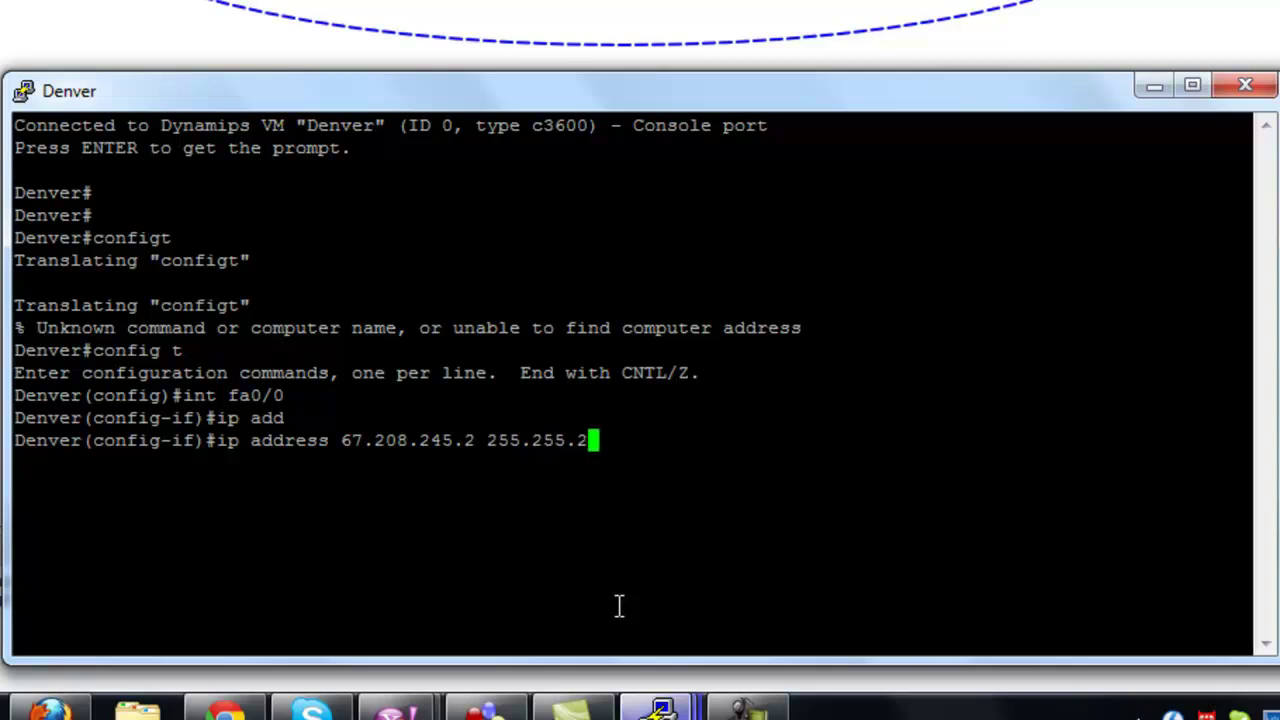
type("55.252")
key("Return")
type("no shut")
key("Return")
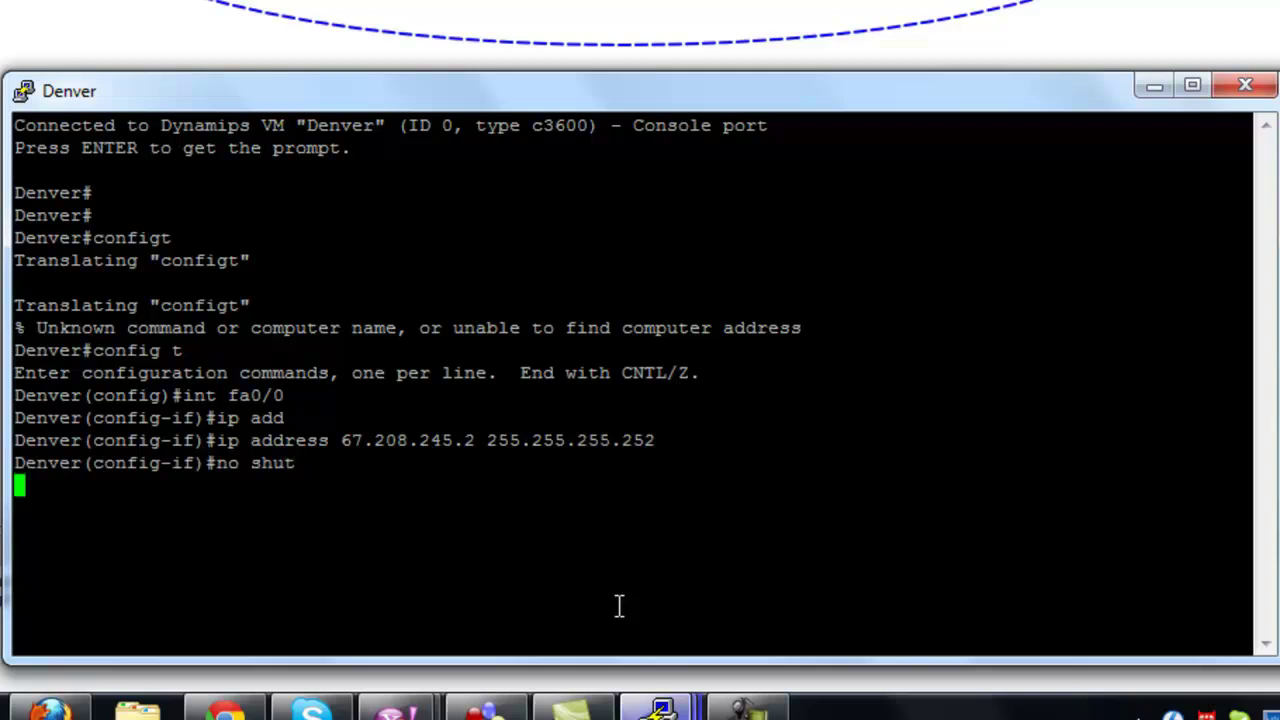
Step: Create loopback interface l0 on Denver with IP address 172.16.1.1 and mask 255.255.255.0, and enable it with no shut
type("int lo")
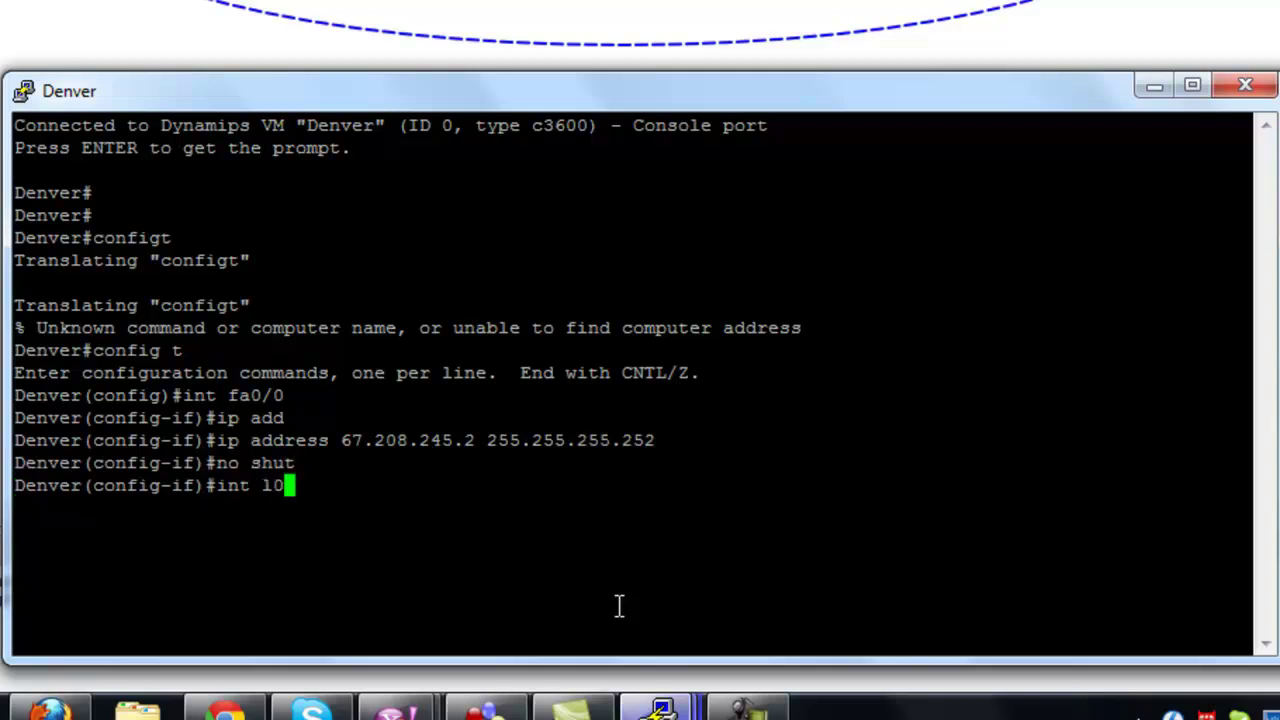
key("Return")
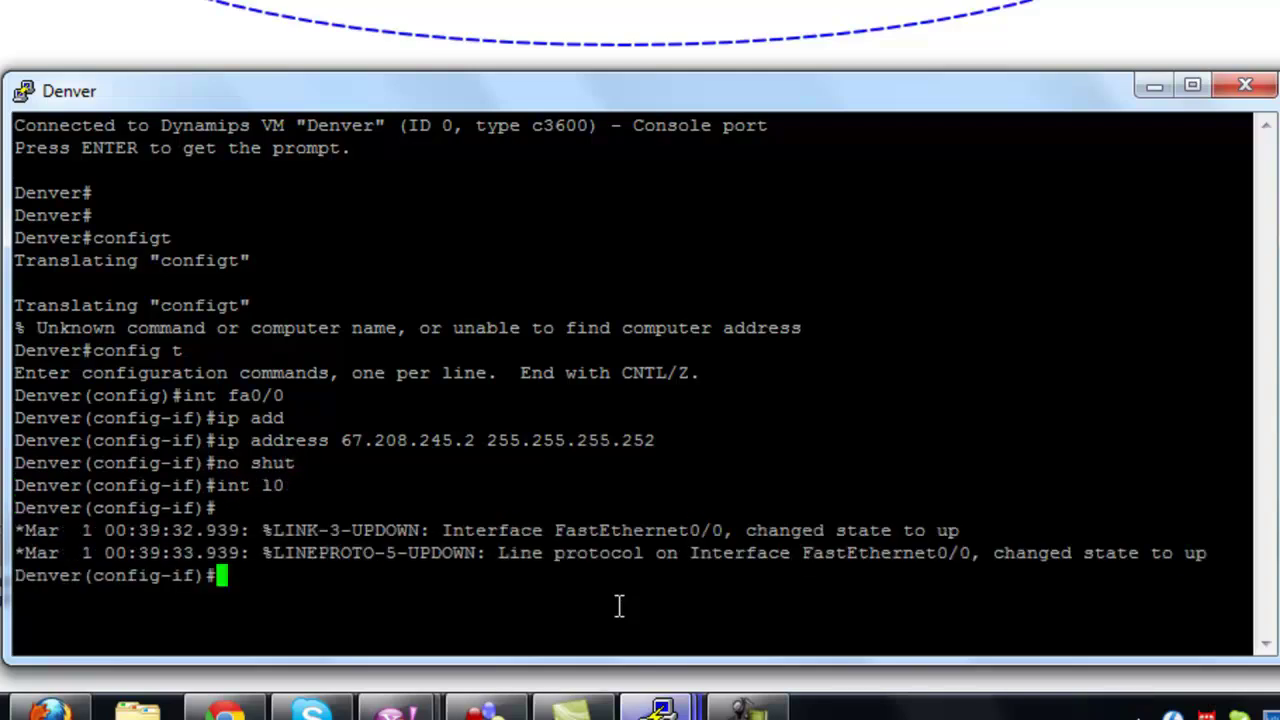
type("ip add")
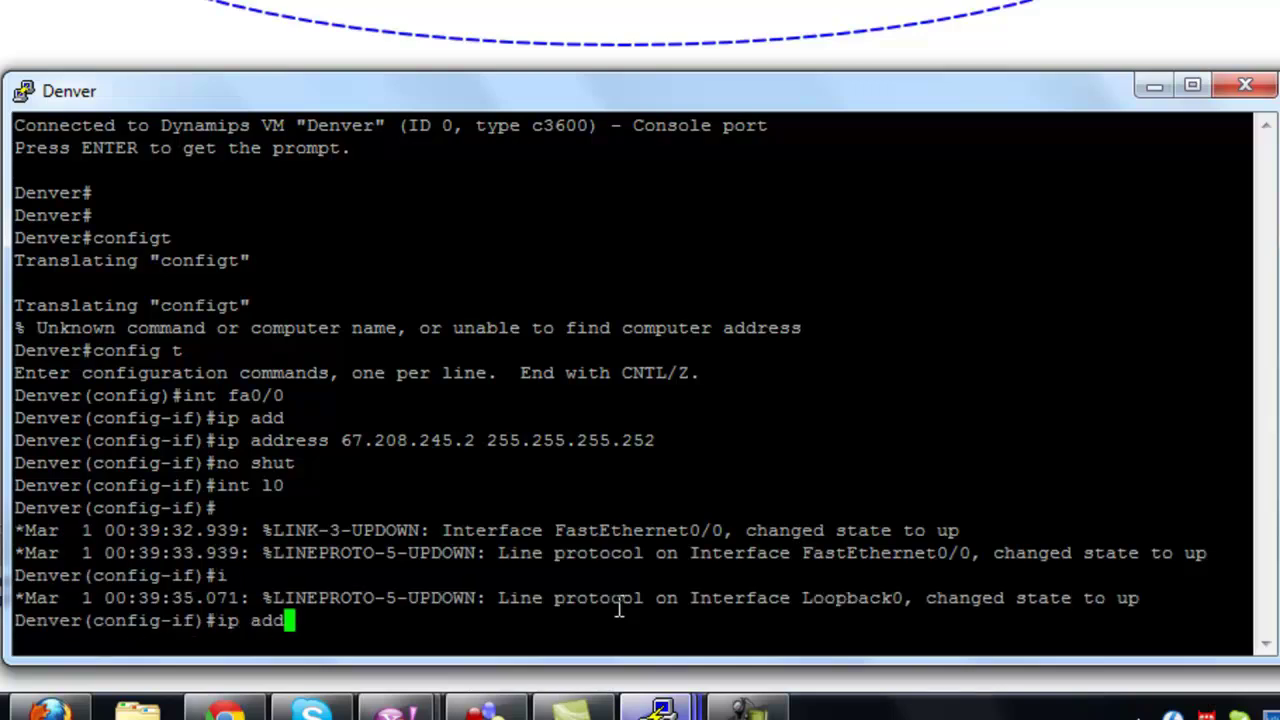
key("Tab")
type("172.16.1")
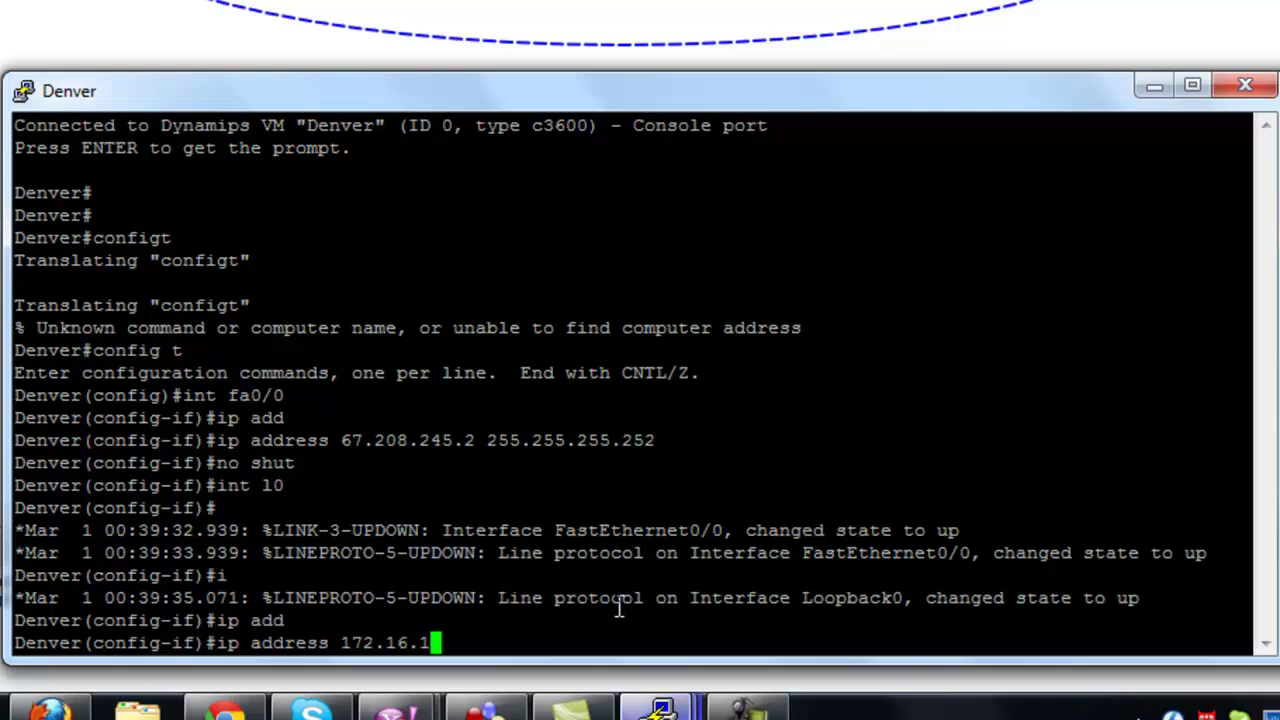
type(".1")
type(" 255.2")
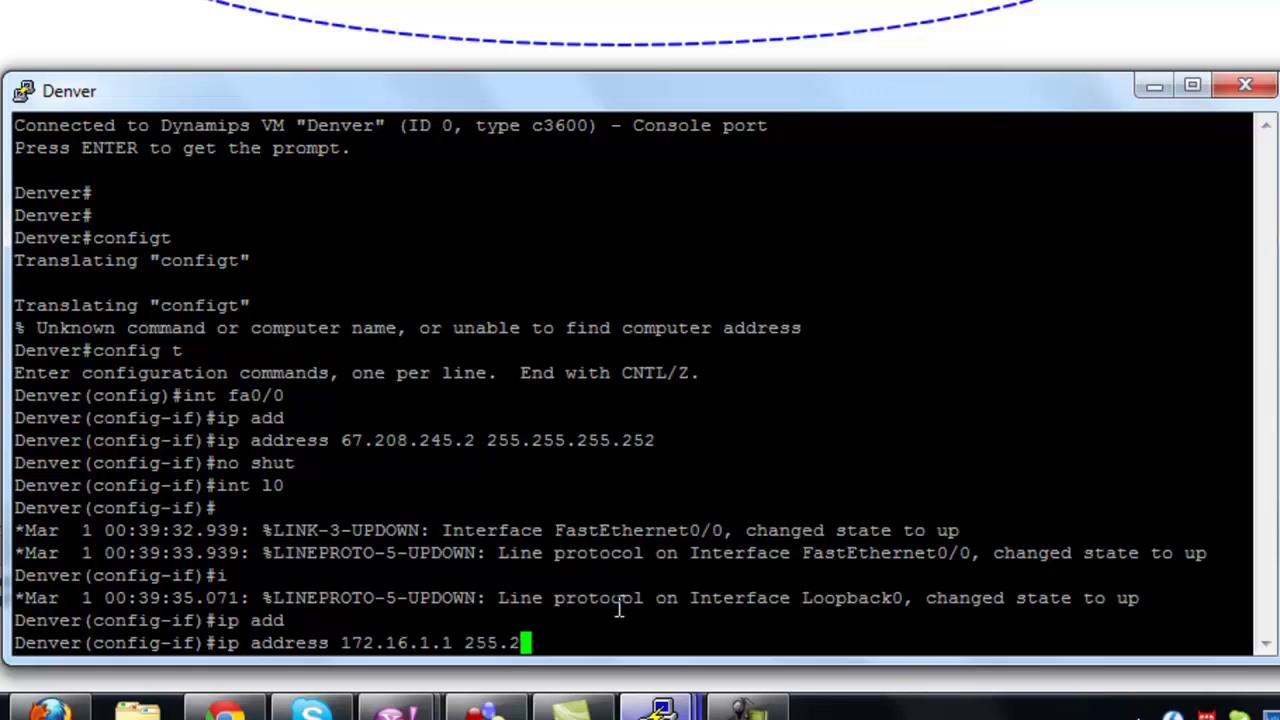
type("55.255.0")
key("Return")
type("nosshut")
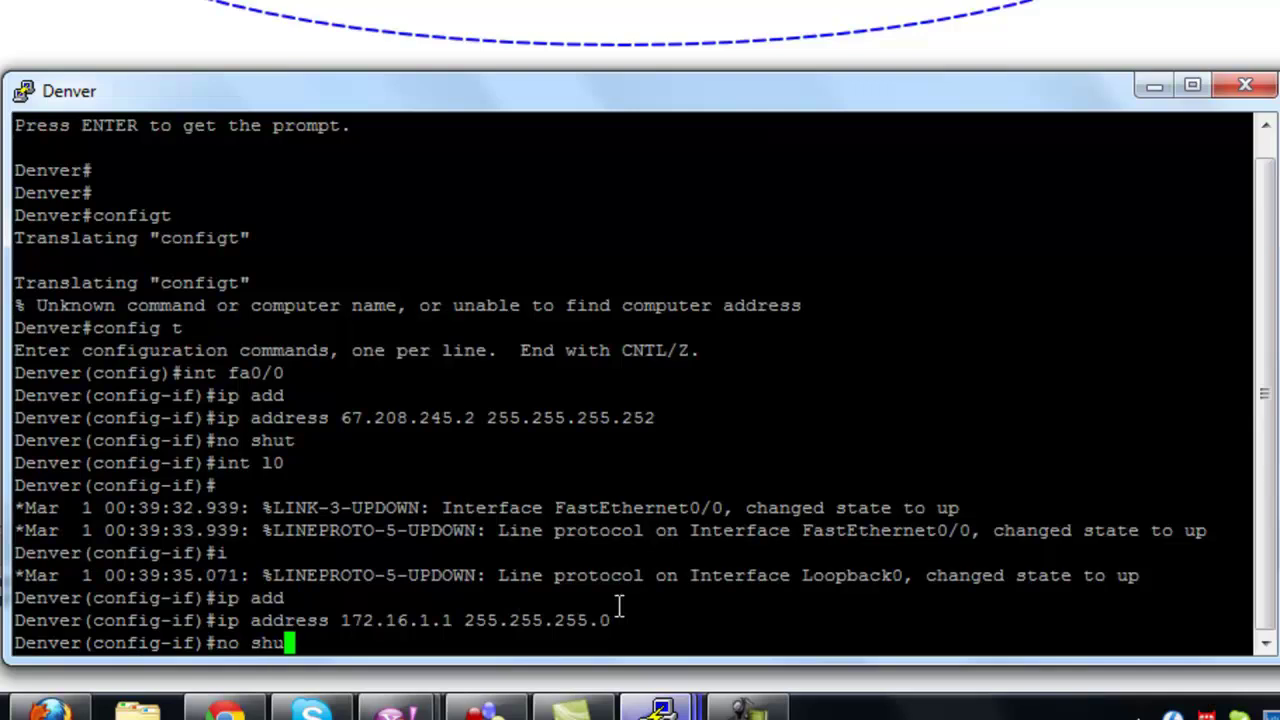
key("Return")
Step: End Denver's configuration mode, save its configuration with wr, and minimize its console
type("end")
key("Return")
type("wr")
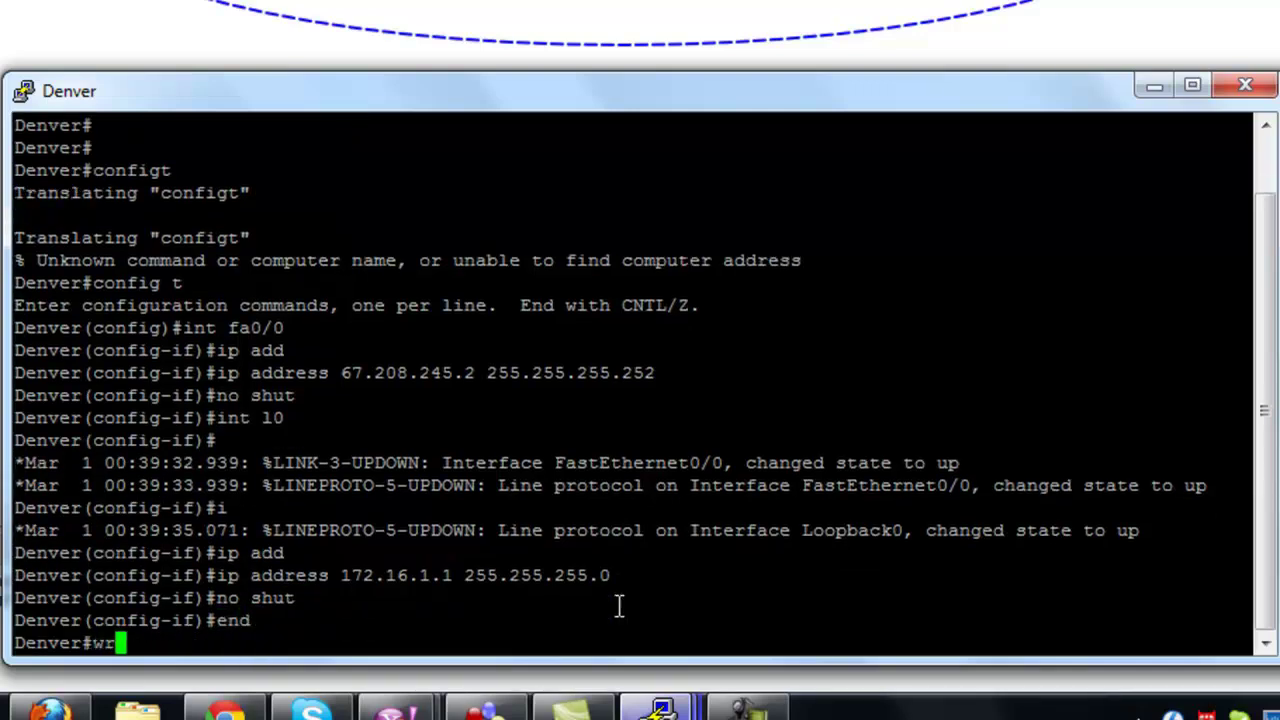
key("Return")
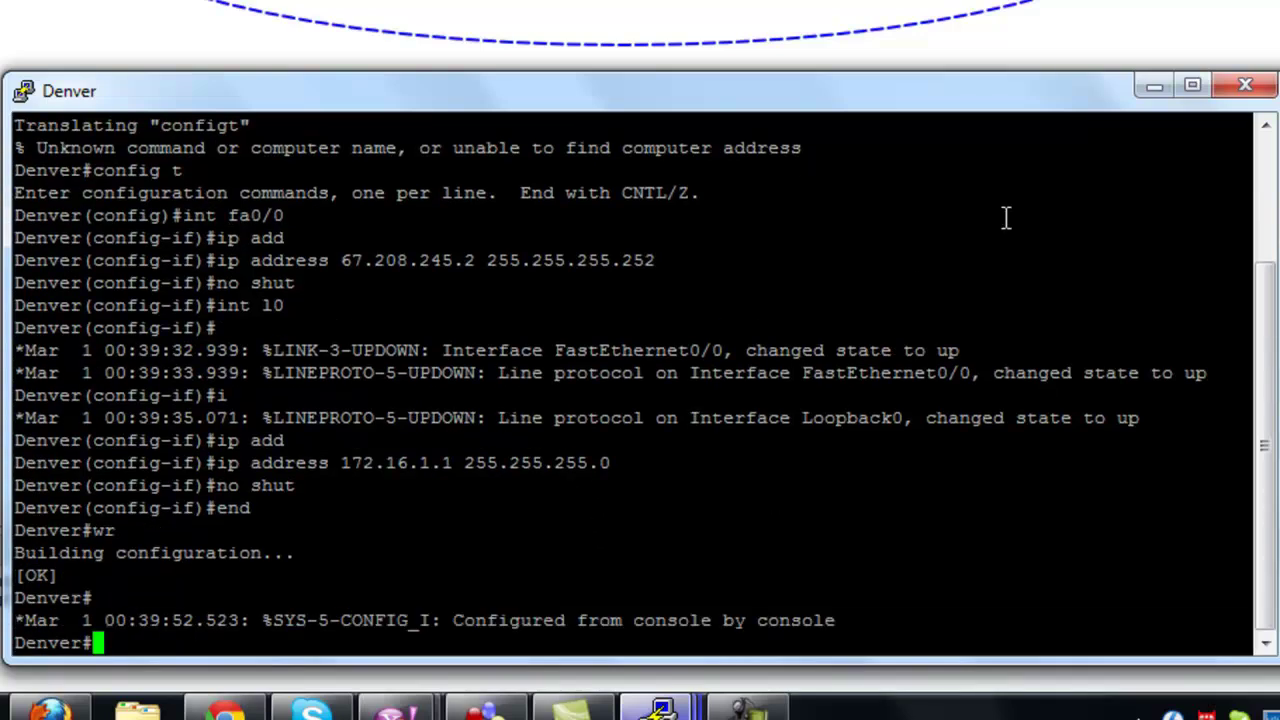
left_click(1152, 87)
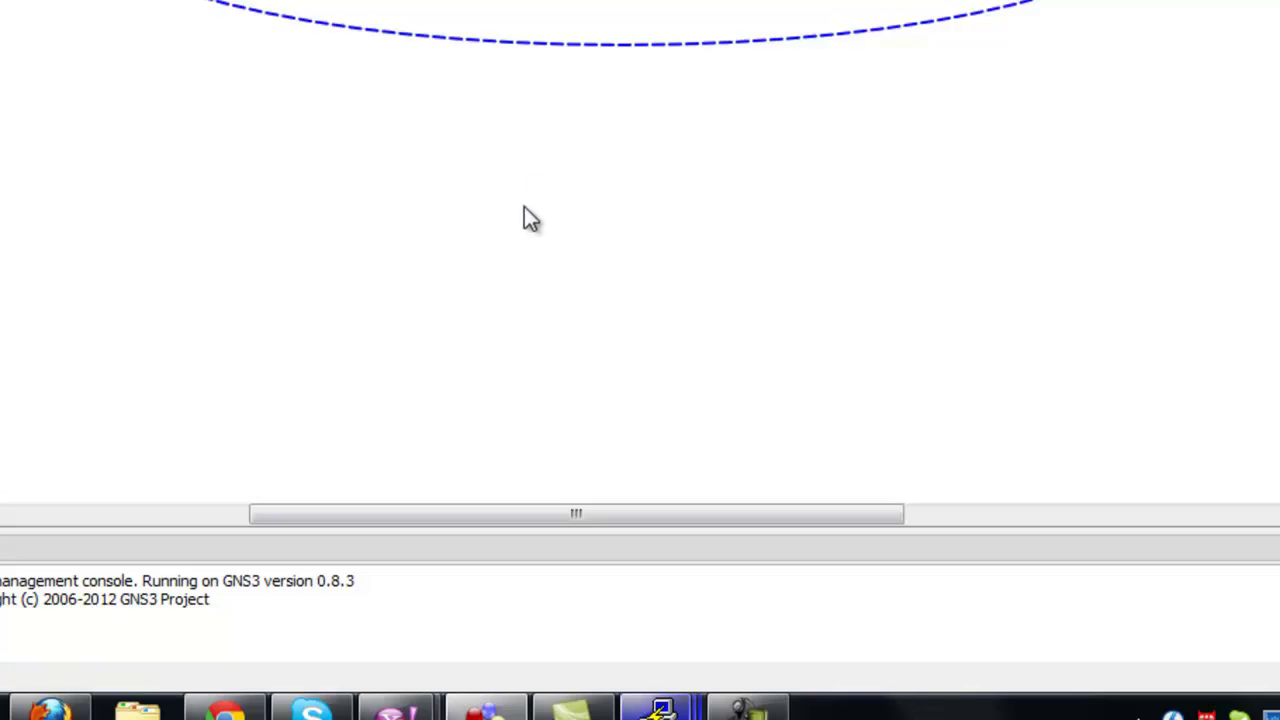
Step: Switch to the Chicago console and enter RIP router configuration mode
mouse_move(660, 708)
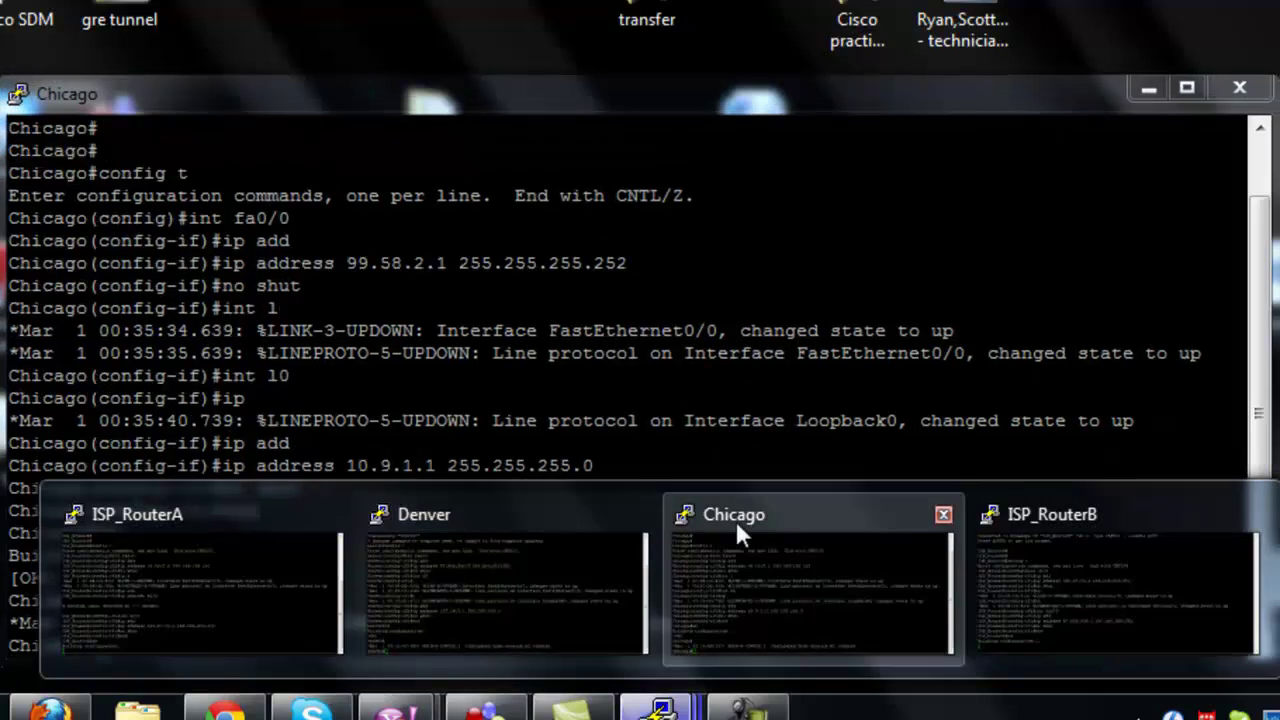
left_click(727, 529)
type("router")
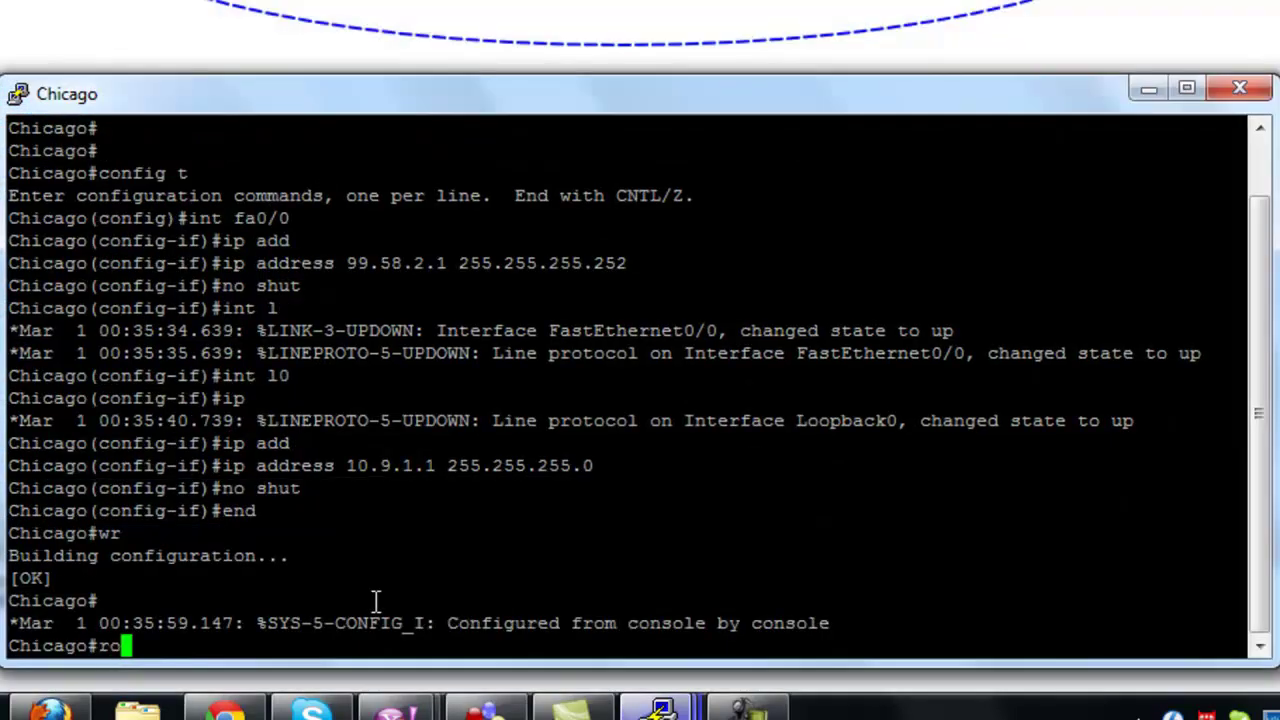
key("BackSpace")
key("BackSpace")
key("BackSpace")
key("BackSpace")
key("BackSpace")
key("BackSpace")
type("config t")
key("Return")
type("router rip")
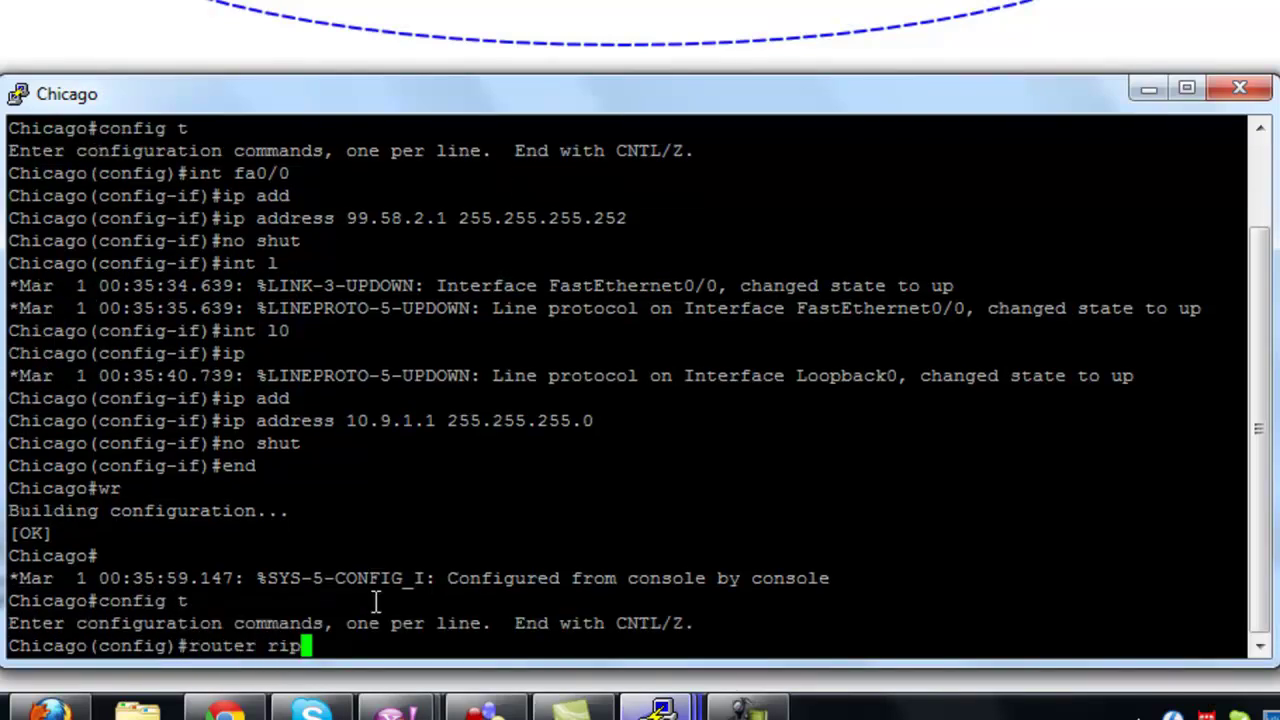
key("Return")
Step: Set Chicago's RIP process to version 2 and disable its automatic summarization with no auto-summary
type("version")
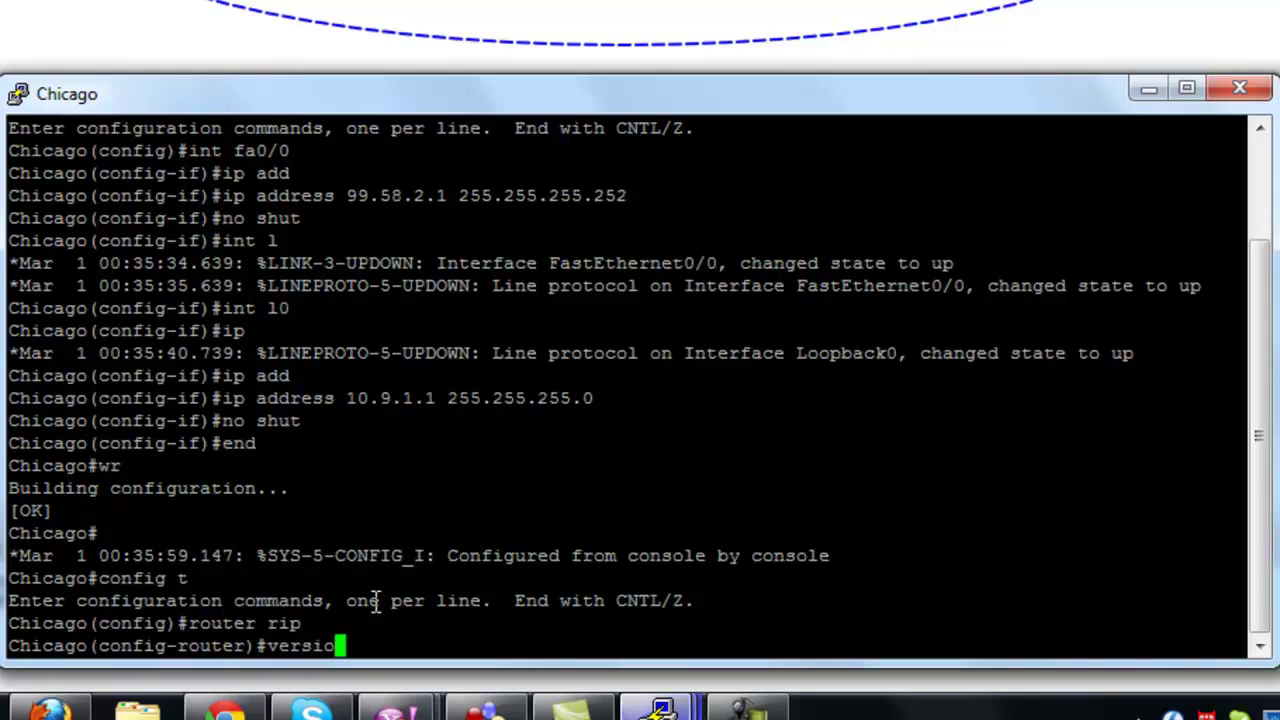
key("Tab")
type("2")
key("Return")
type("no")
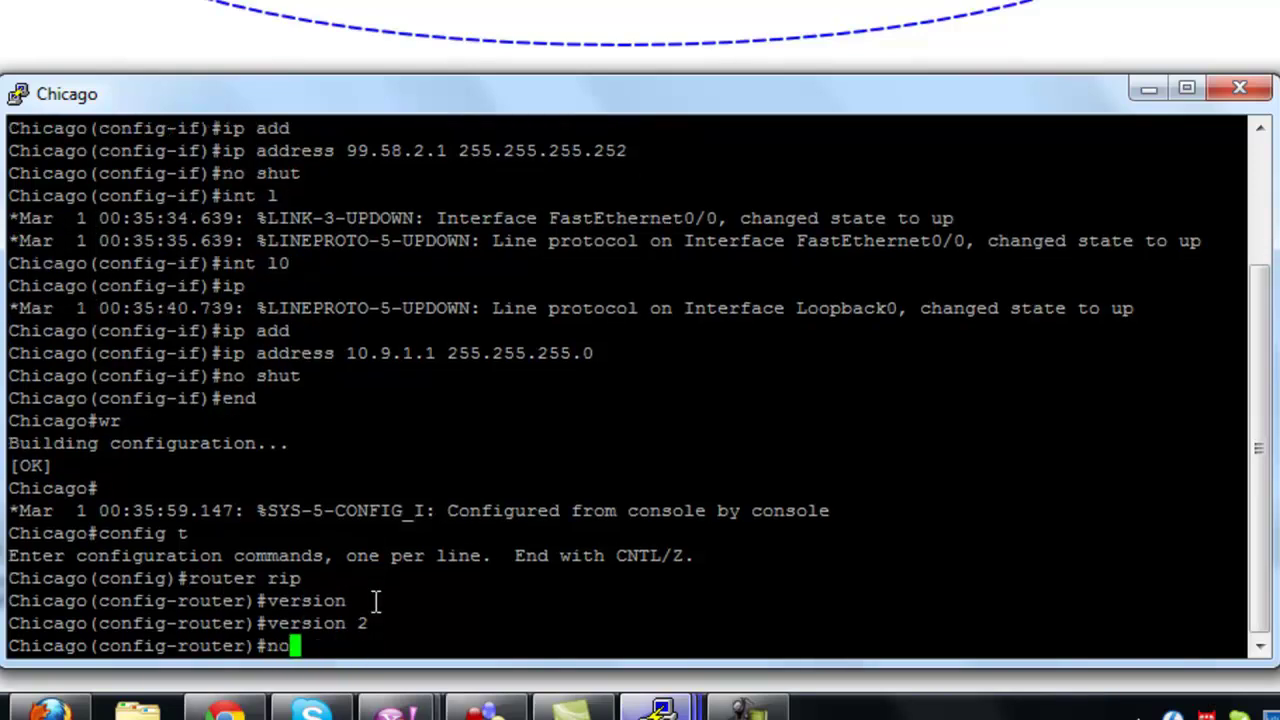
type(" auto")
key("Tab")
key("Return")
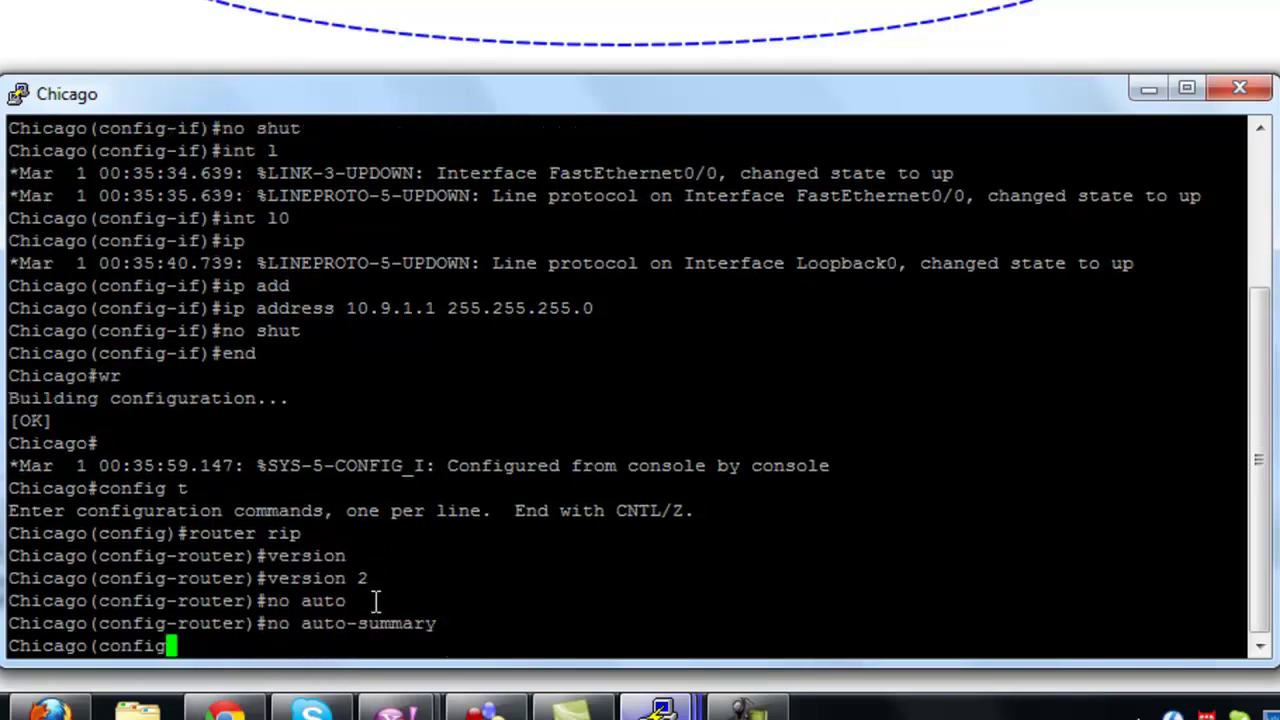
Step: Add network 99.58.2.0 to Chicago's RIP routing process
type("network")
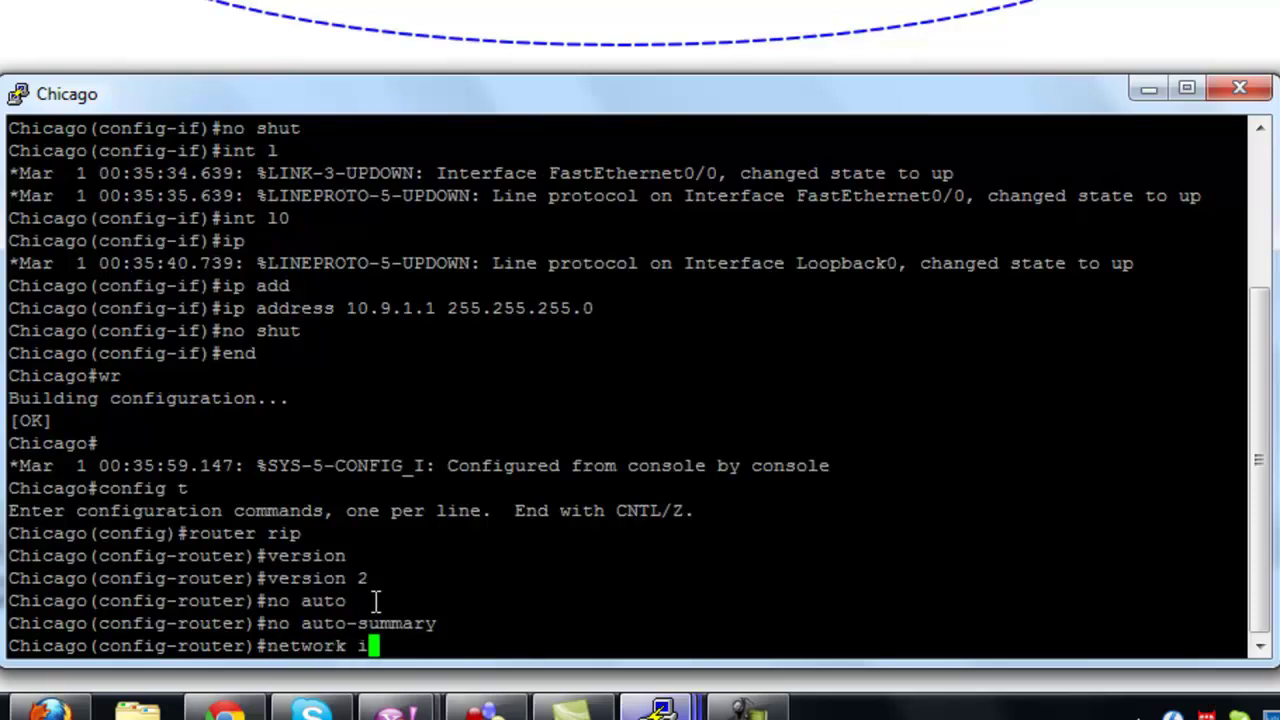
type(" 99.5")
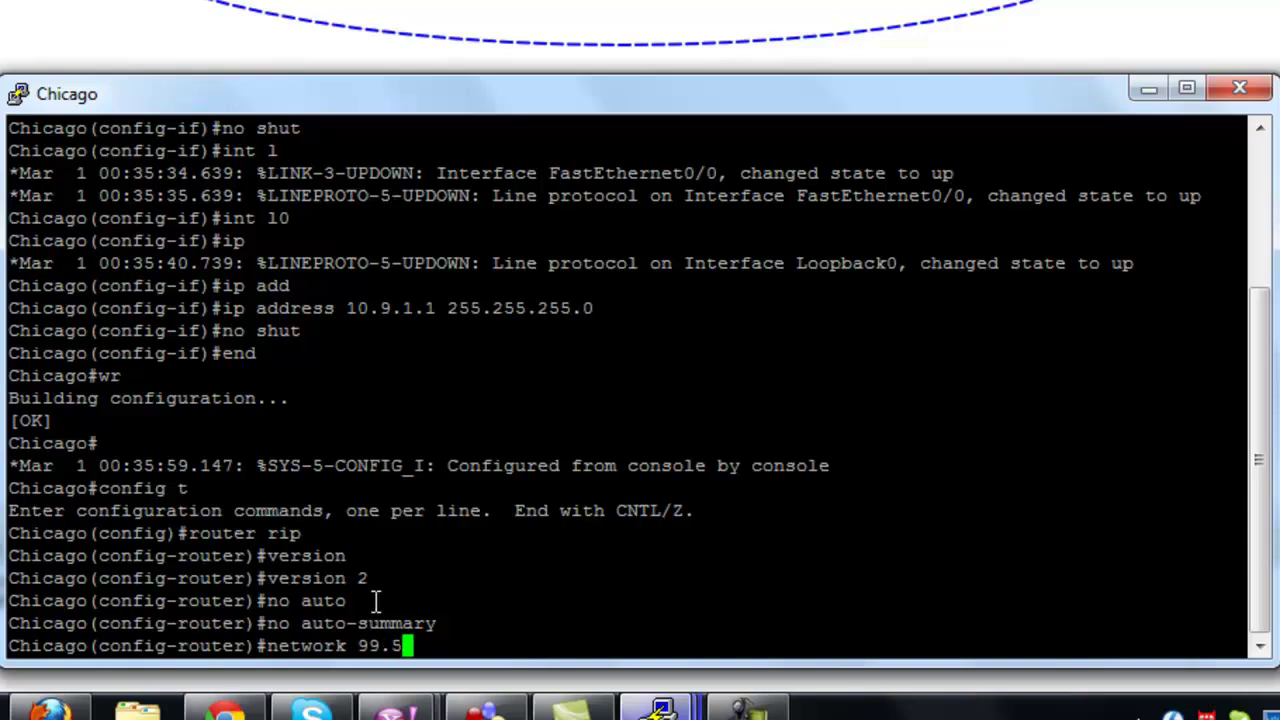
type("8.2.0")
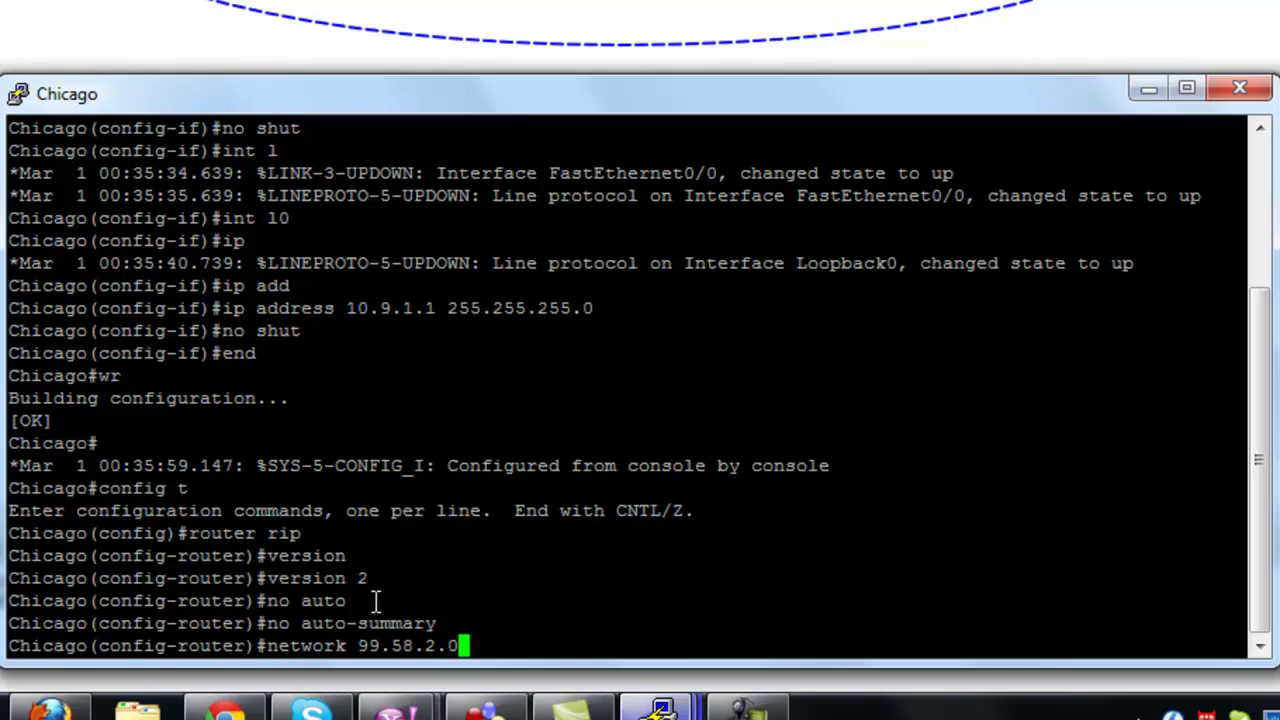
key("Return")
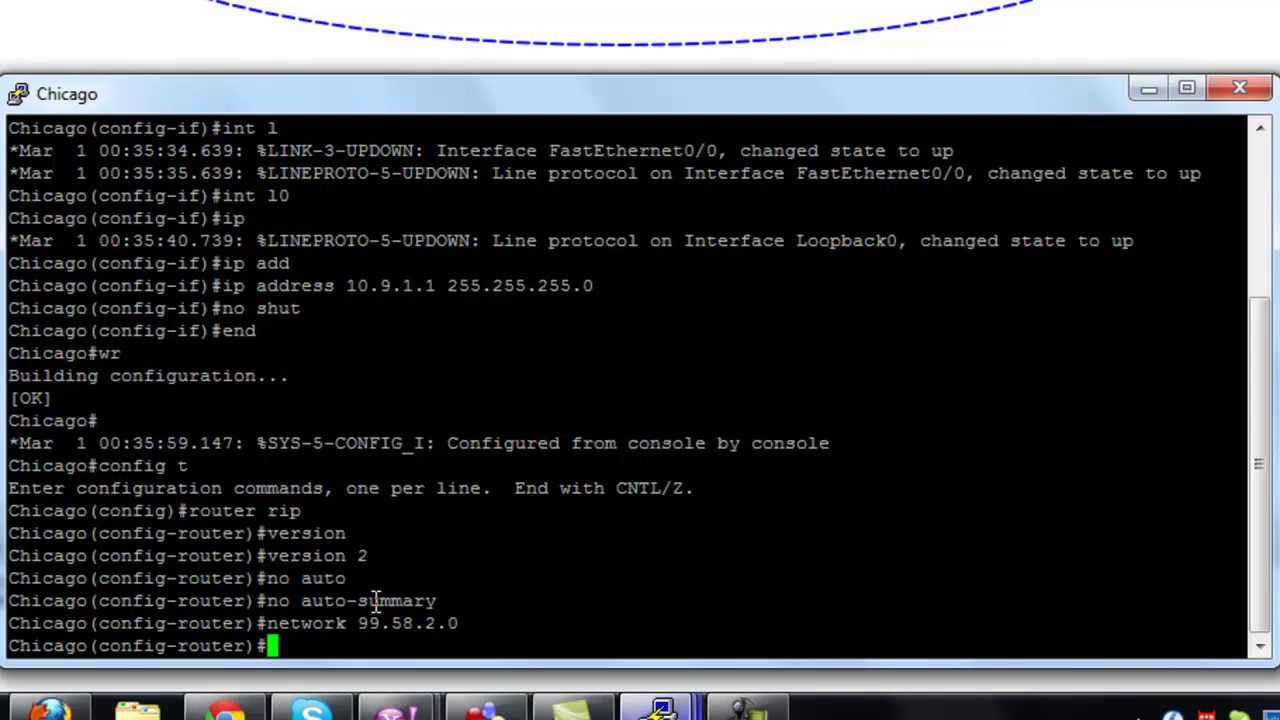
Step: End Chicago's configuration mode, save its RIP configuration with wr, and minimize its console
type("end")
key("Return")
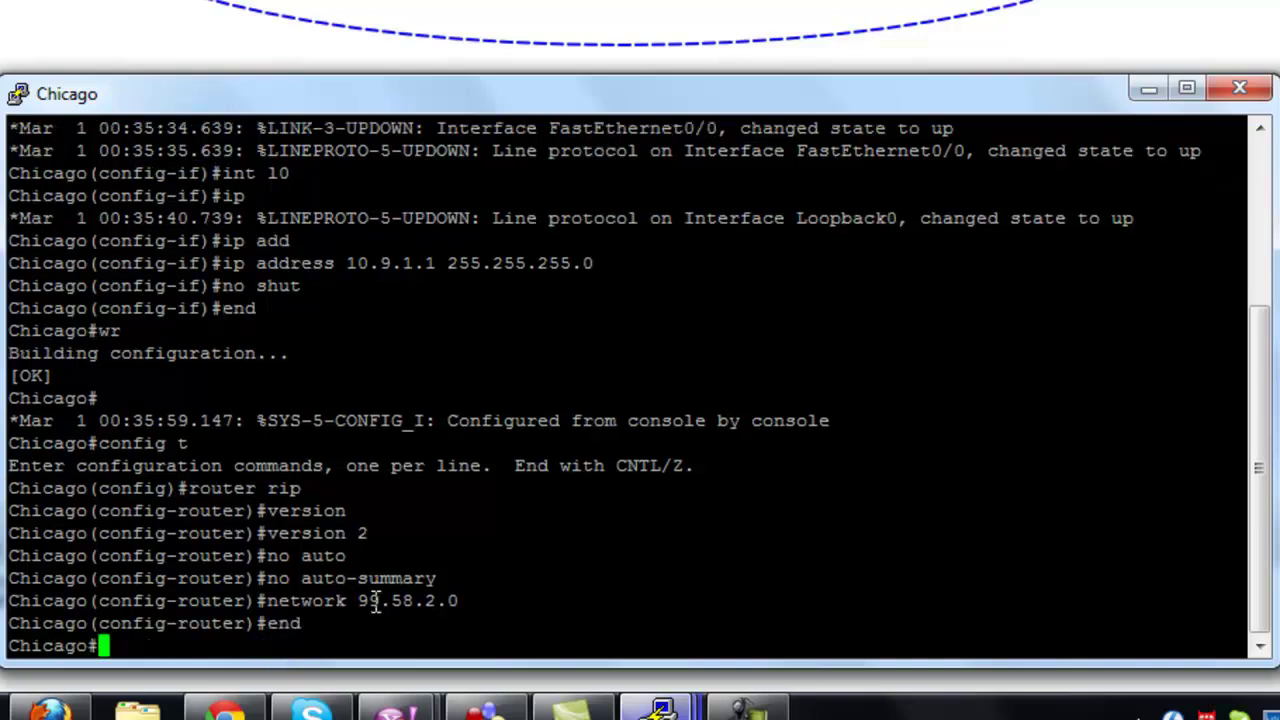
type("wr")
key("Return")
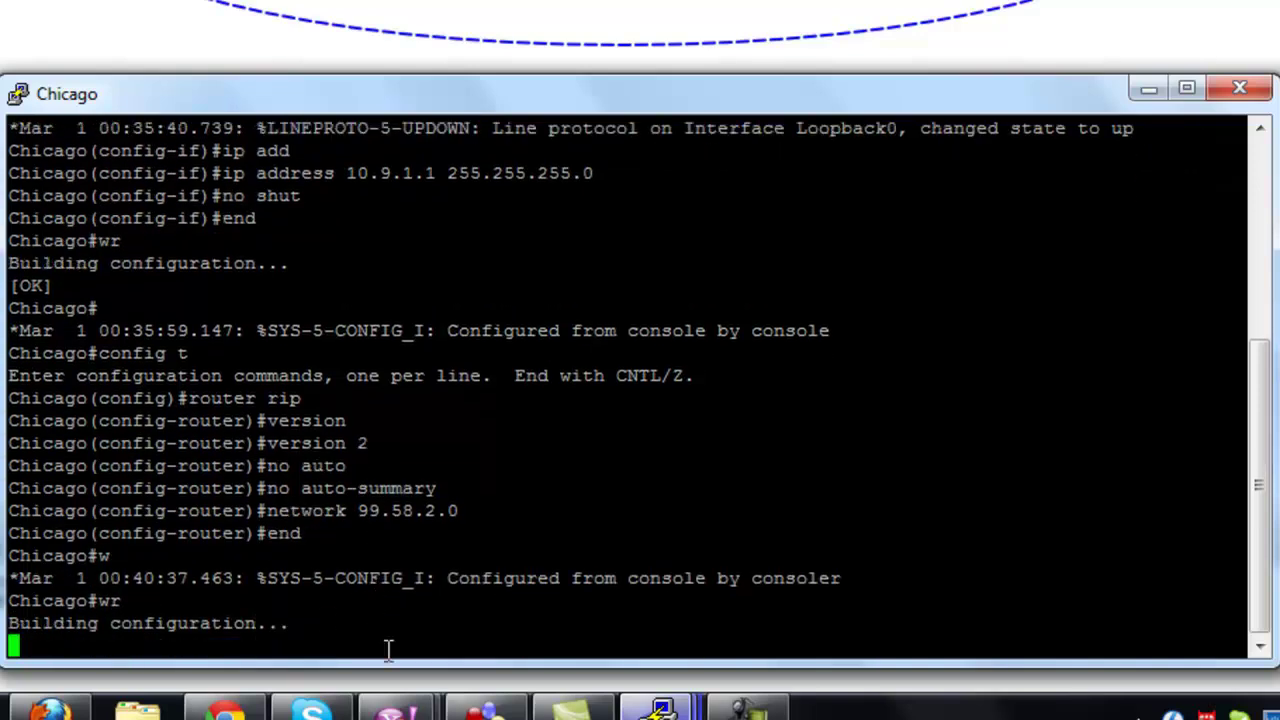
left_click(1149, 90)
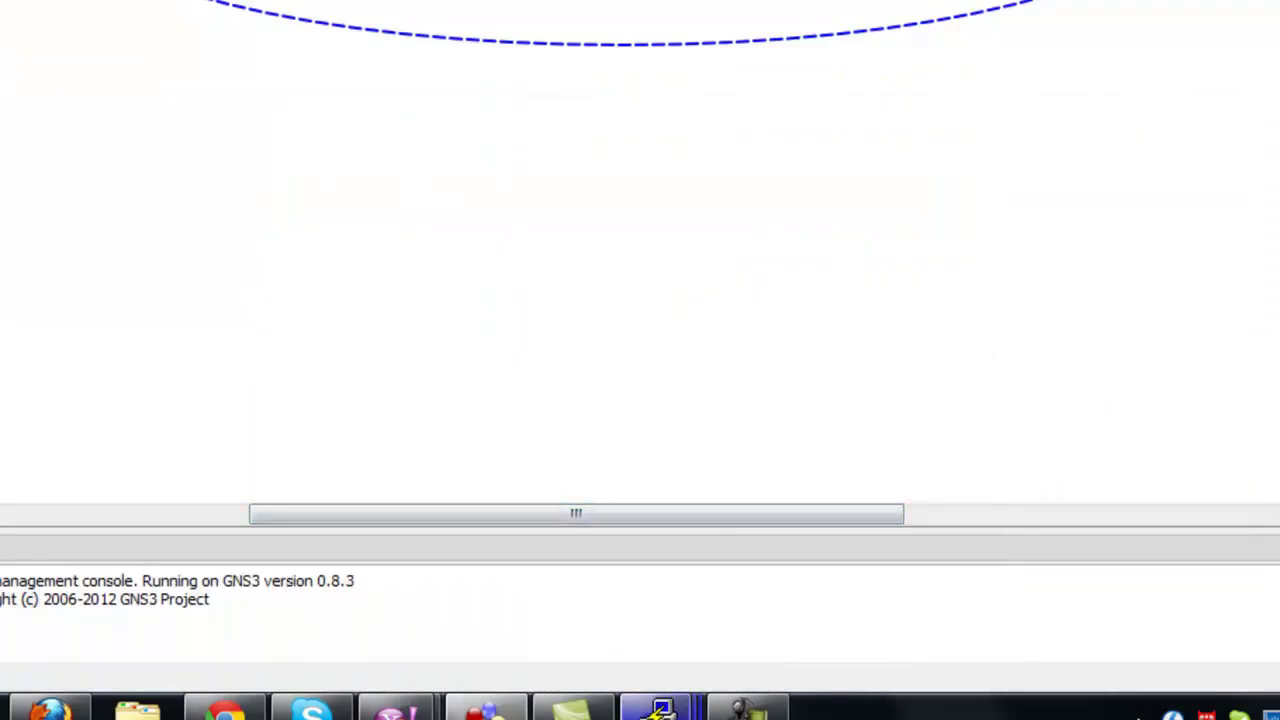
Step: Switch to the ISP_RouterA console and enter RIP router configuration mode
mouse_move(660, 708)
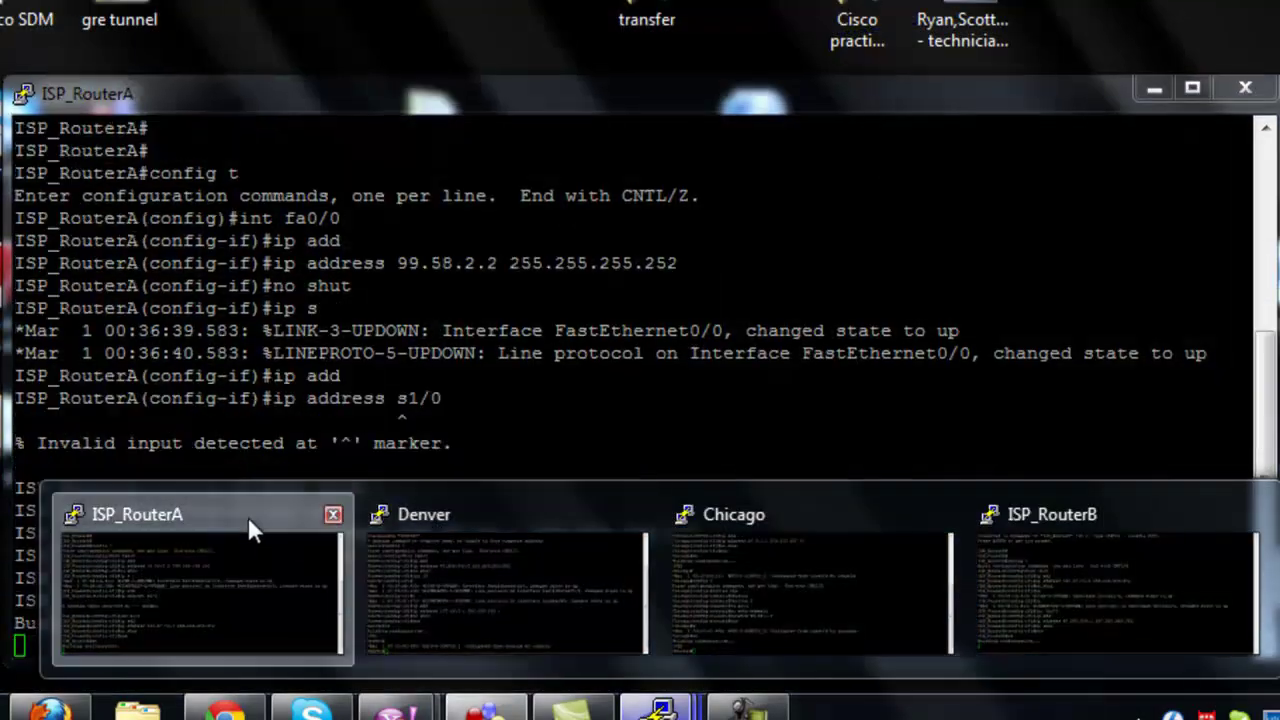
left_click(250, 518)
type("config t")
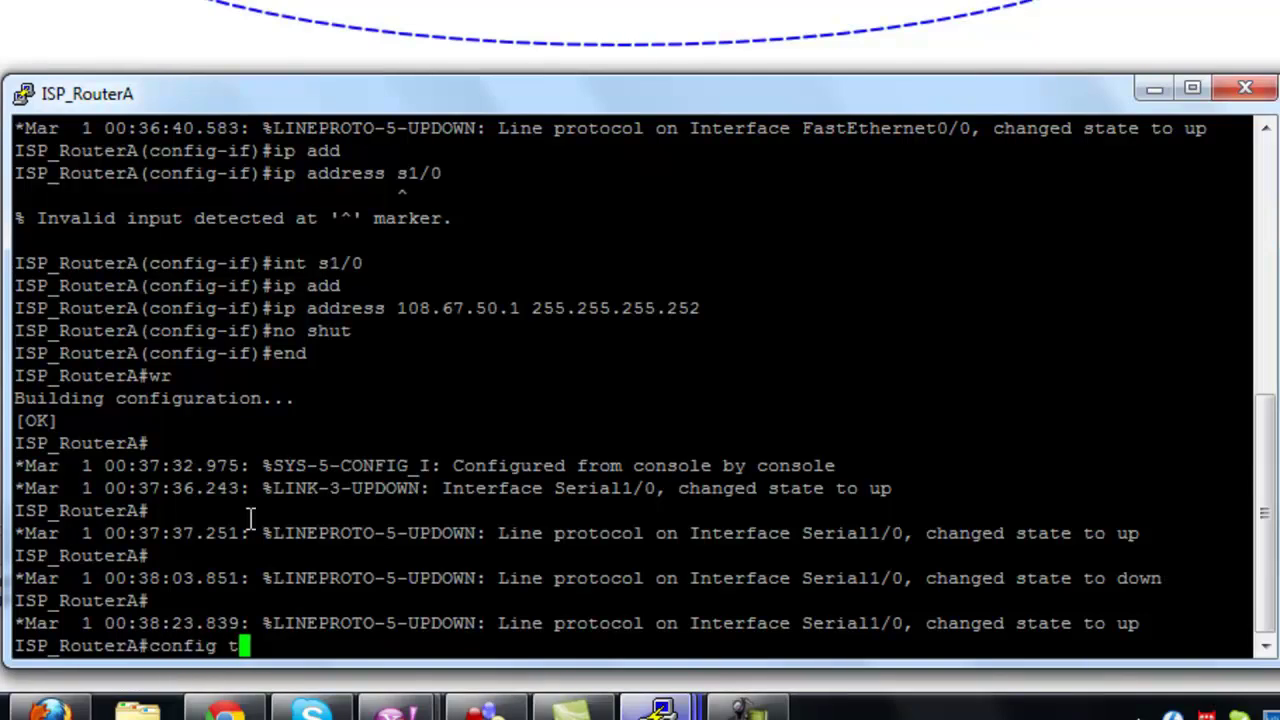
key("Return")
type("router rip")
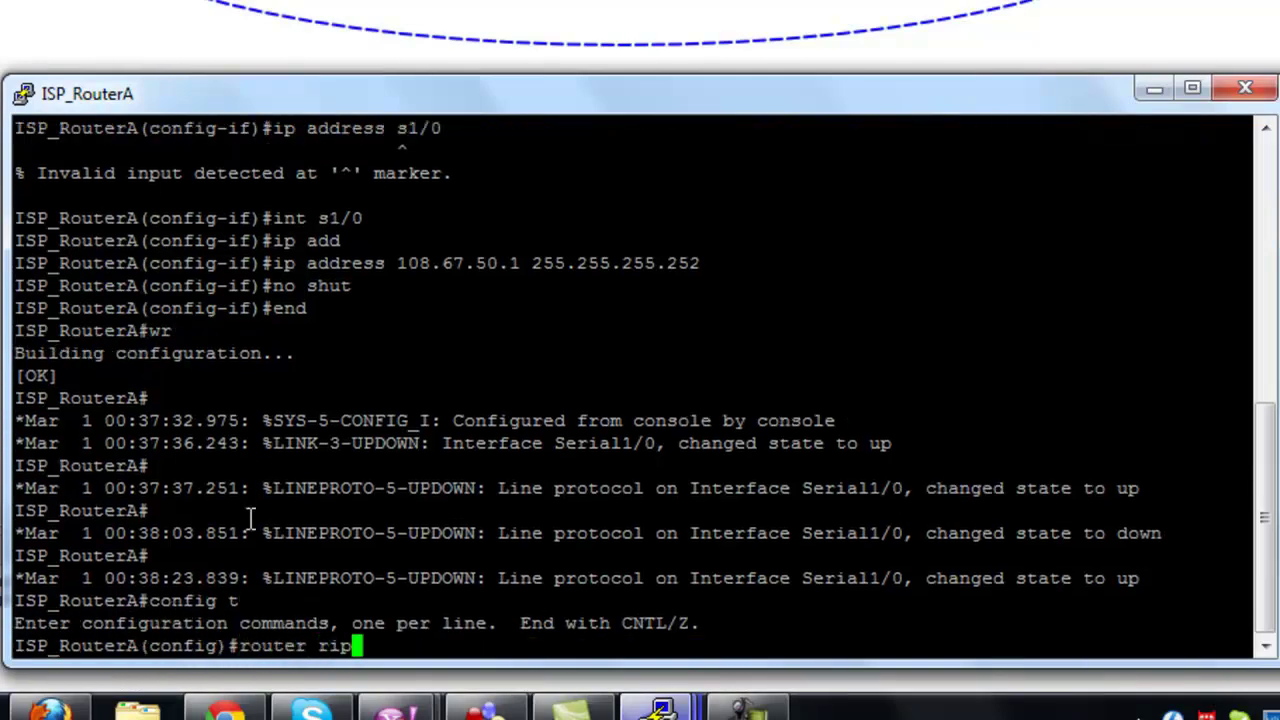
key("Return")
Step: Set ISP_RouterA's RIP process to version 2 and disable automatic summarization with no auto-summary
type("vers")
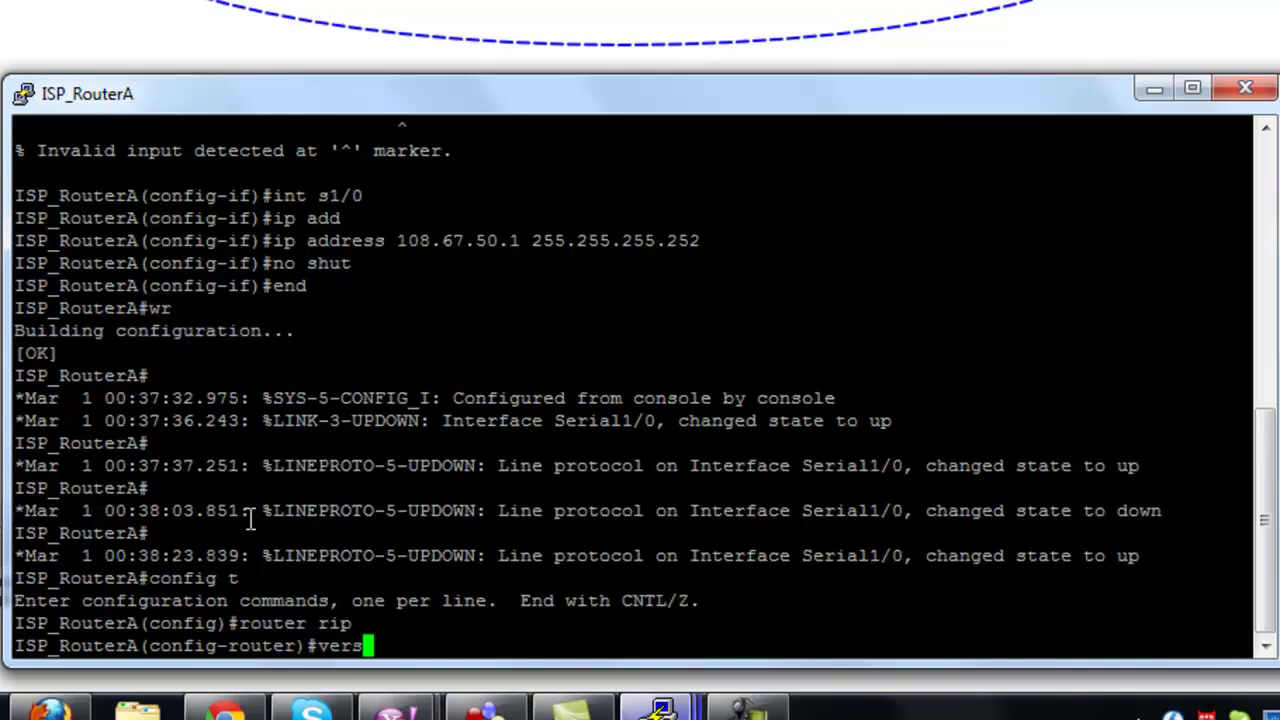
key("Tab")
type("2")
key("Return")
type("no aut")
key("Tab")
key("Return")
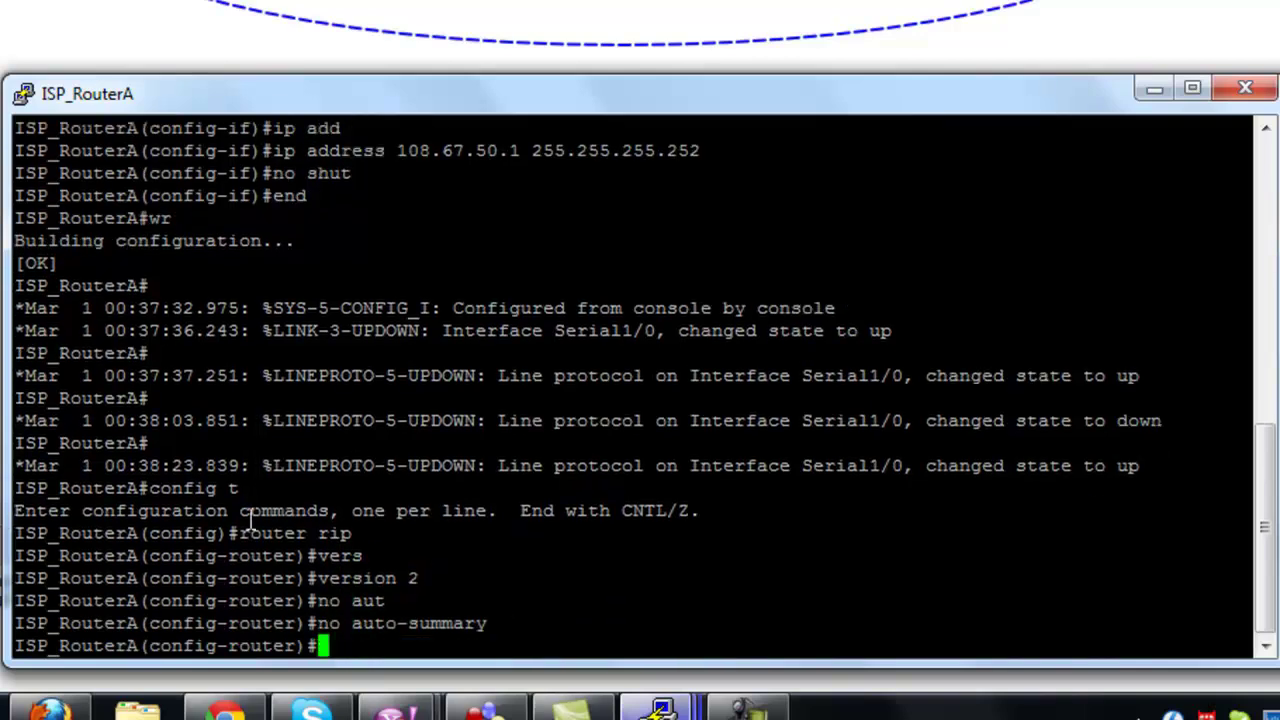
Step: Add network 99.58.2.0 to ISP_RouterA's RIP routing process
type("ntwork")
key("BackSpace")
key("BackSpace")
key("BackSpace")
key("BackSpace")
key("BackSpace")
type("etwork ")
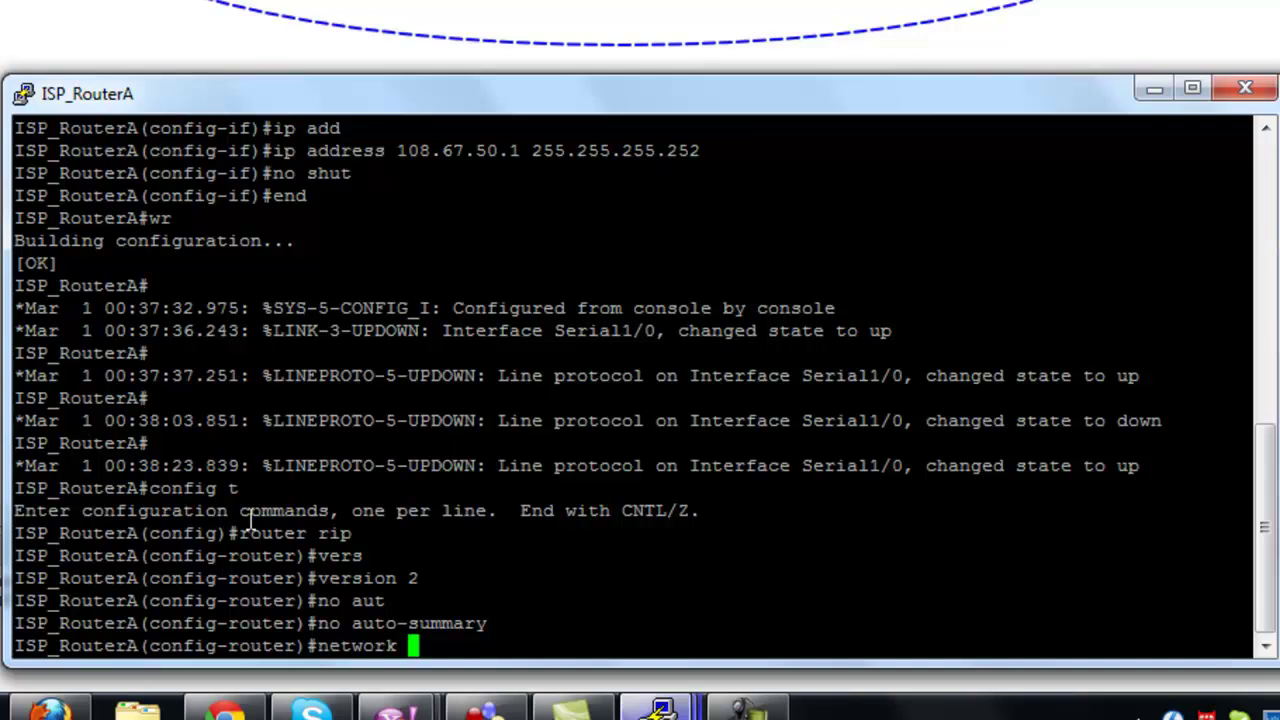
type("8")
key("BackSpace")
type("99.58")
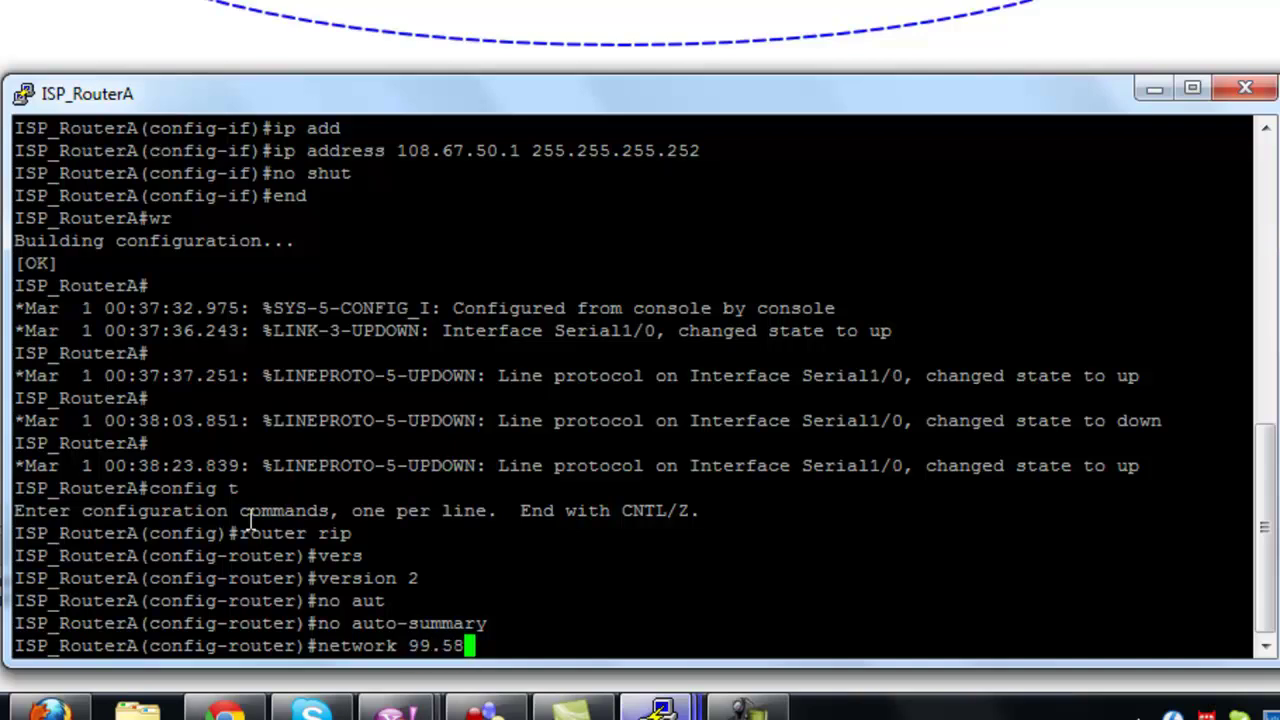
type(".2.0")
key("Return")
Step: Add network 108.67.50.0 to ISP_RouterA's RIP routing process
type("network ")
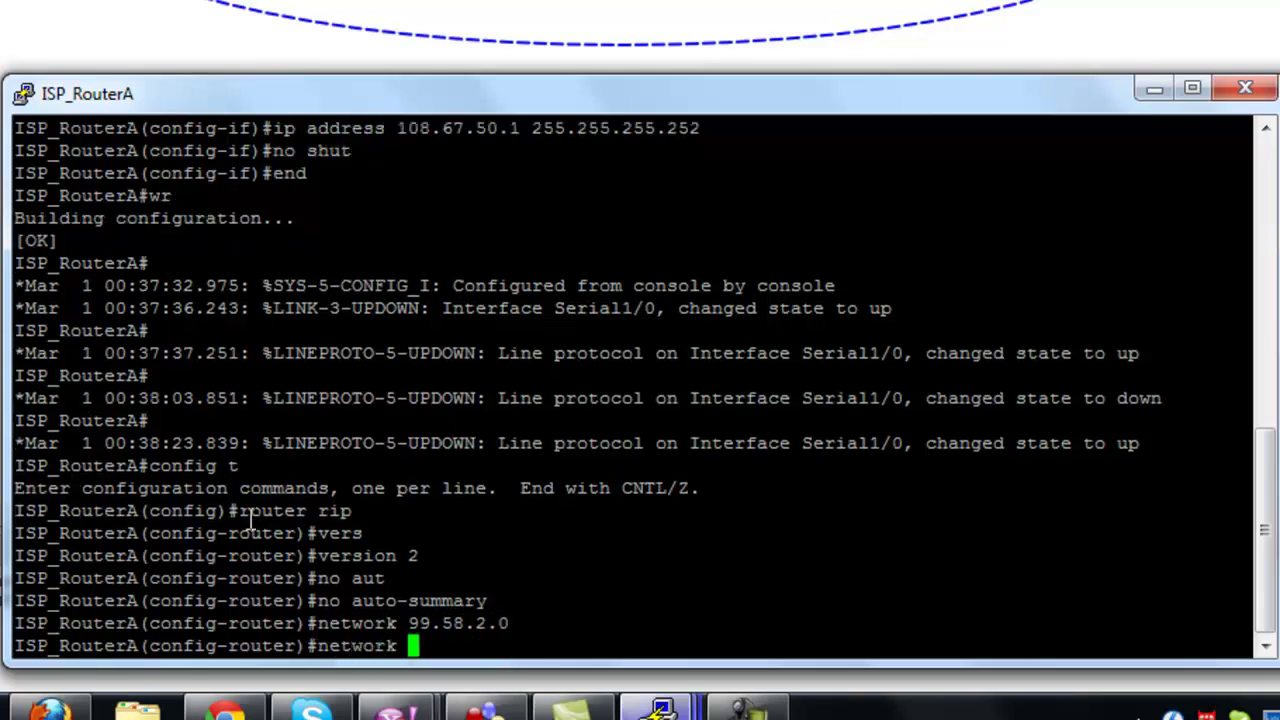
type("108.67")
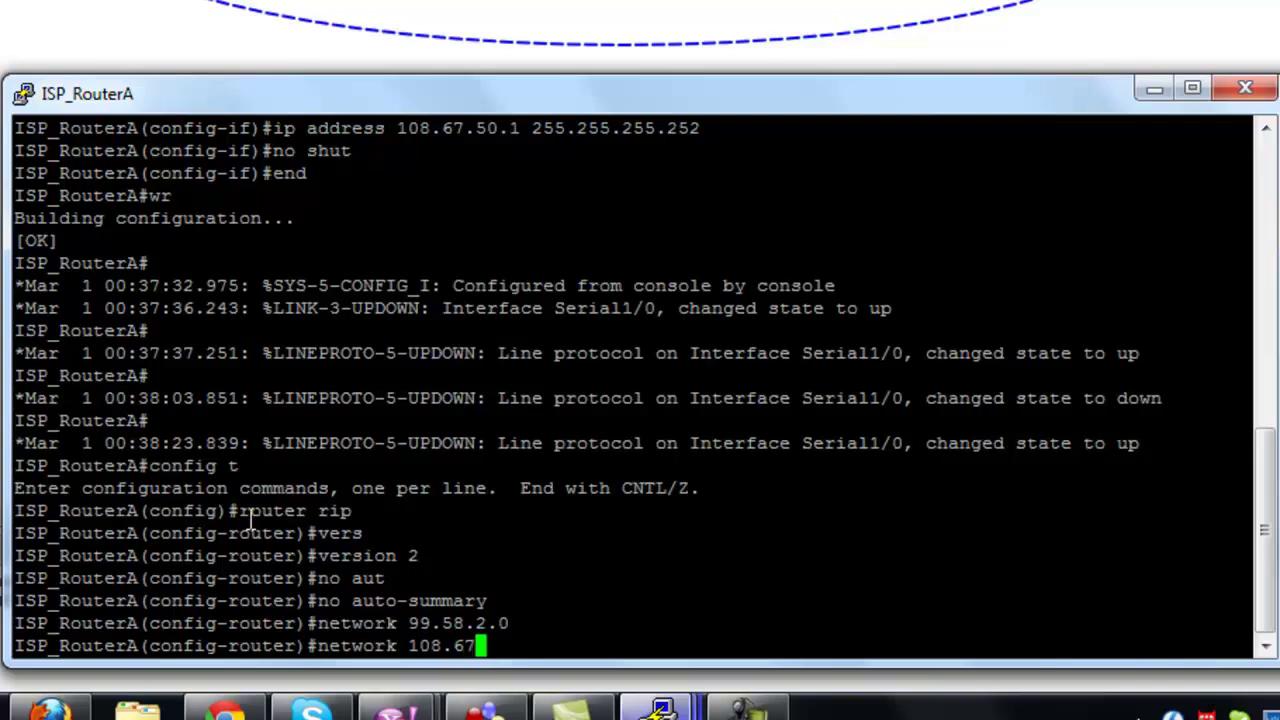
type(".")
type("50.0")
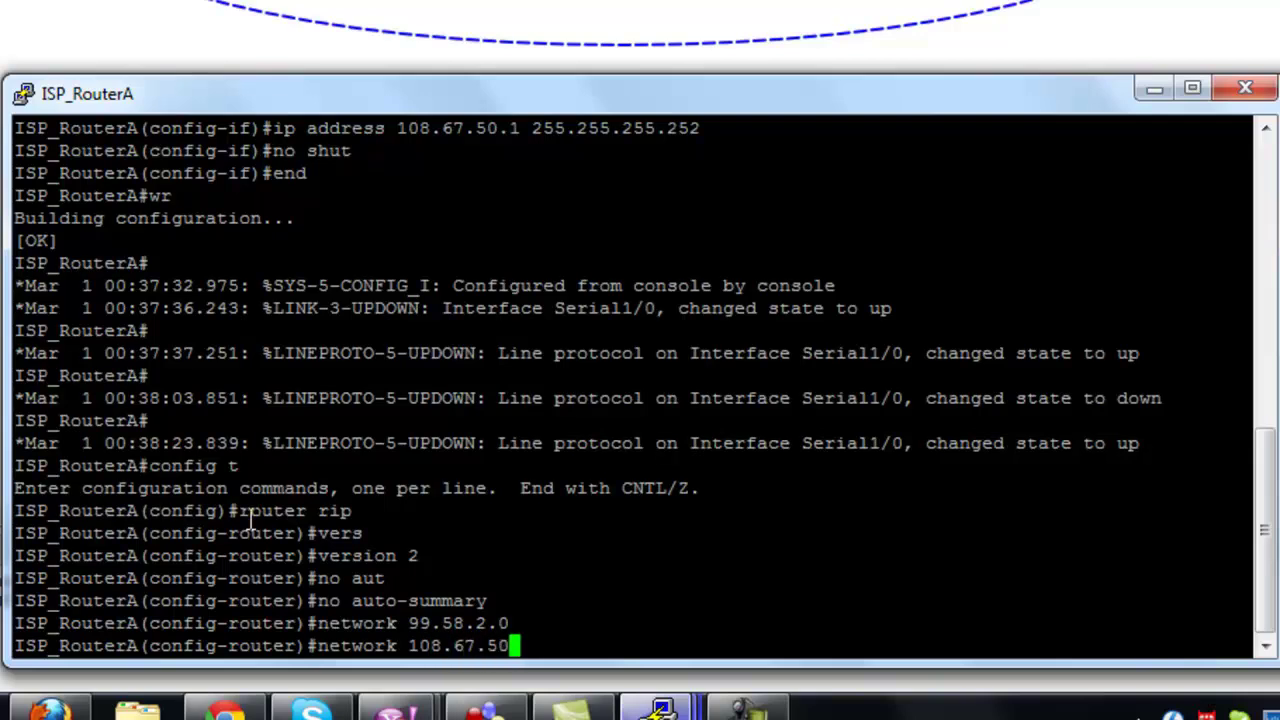
key("Return")
Step: End ISP_RouterA's configuration mode, save its configuration with wr, and minimize its console
type("end")
key("Return")
type("wr")
key("Return")
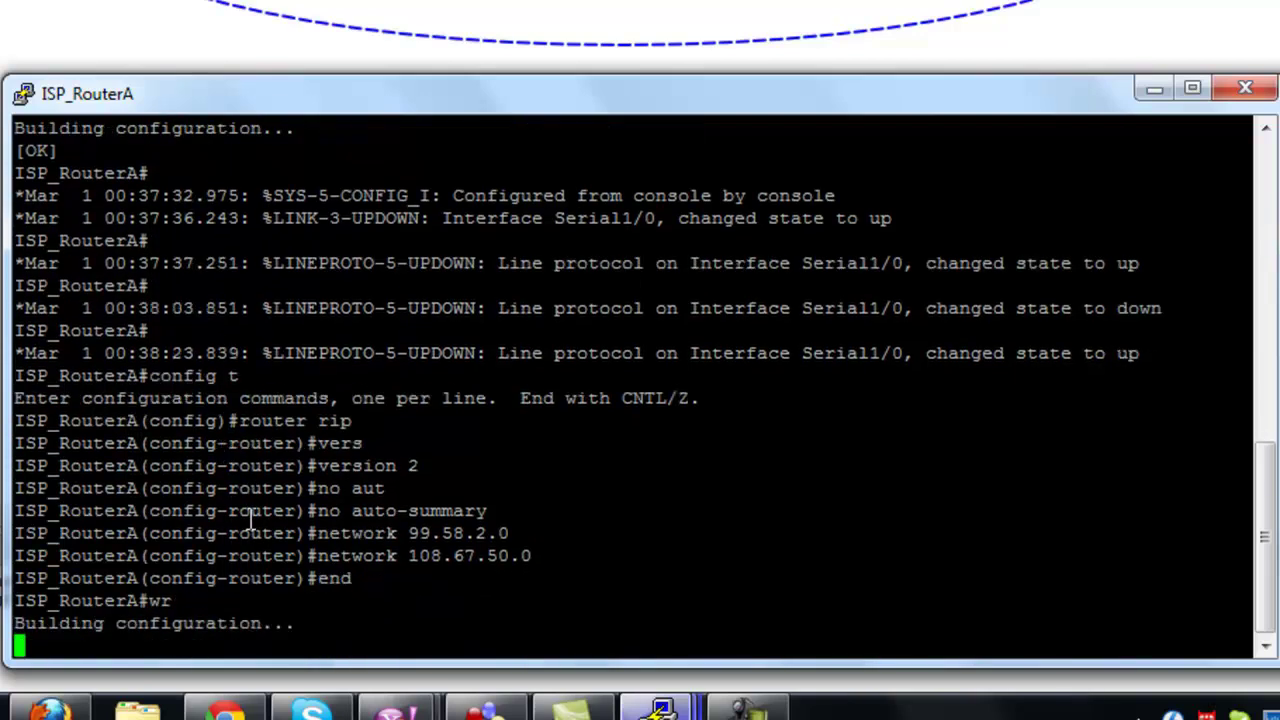
left_click(1155, 89)
Step: Switch to the ISP_RouterB console and enter RIP router configuration mode
left_click(658, 708)
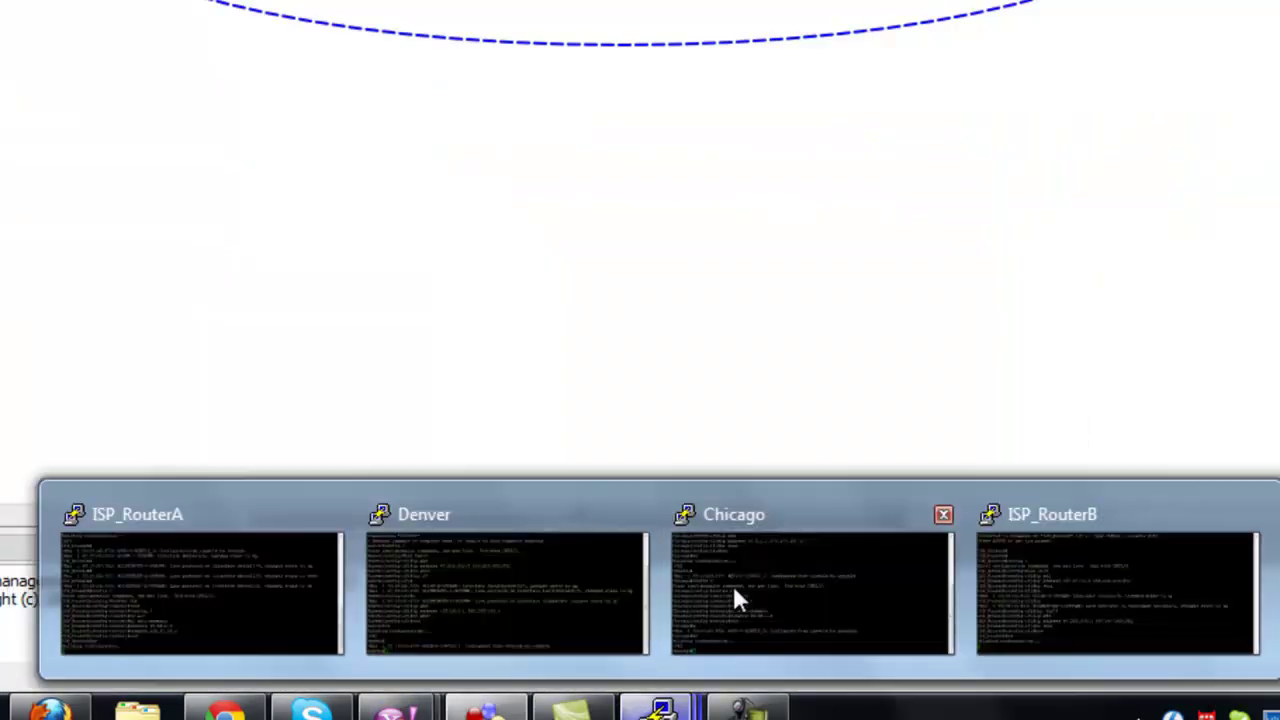
left_click(1016, 511)
type("config t")
key("Return")
type("router rip")
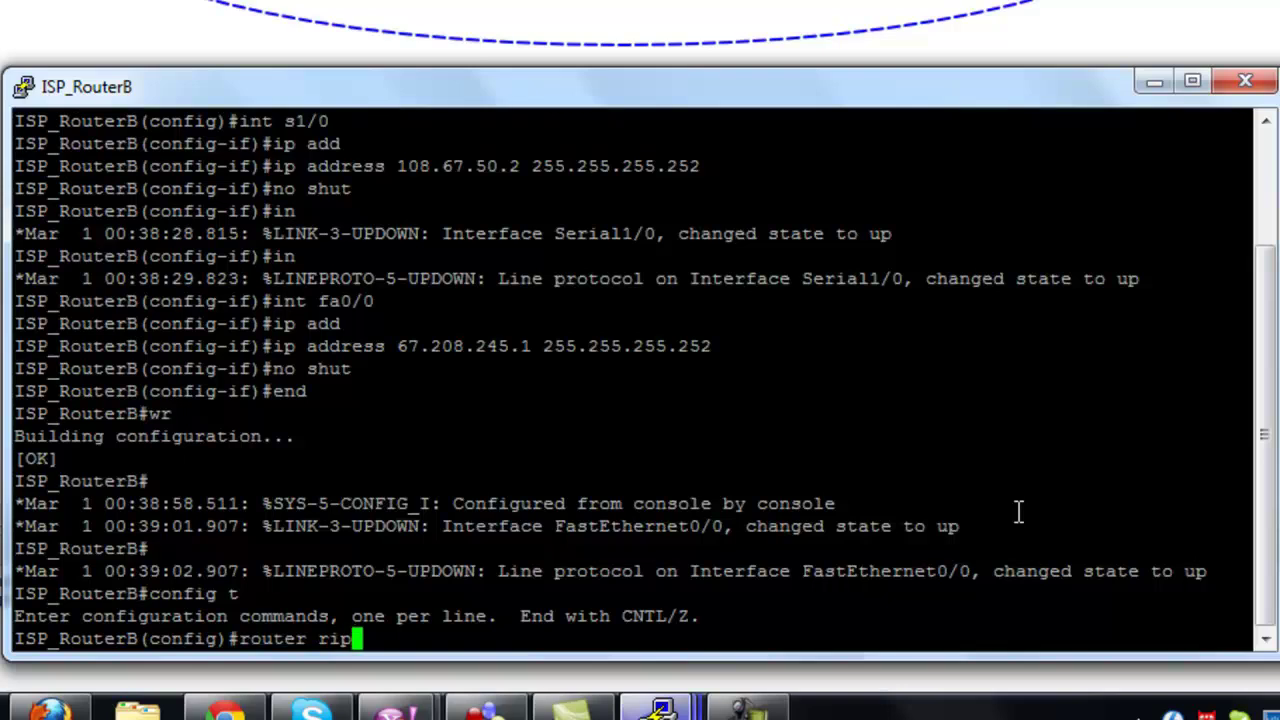
key("Return")
Step: Set ISP_RouterB's RIP process to version 2 and disable automatic summarization with no auto-summary
type("version 2")
key("Return")
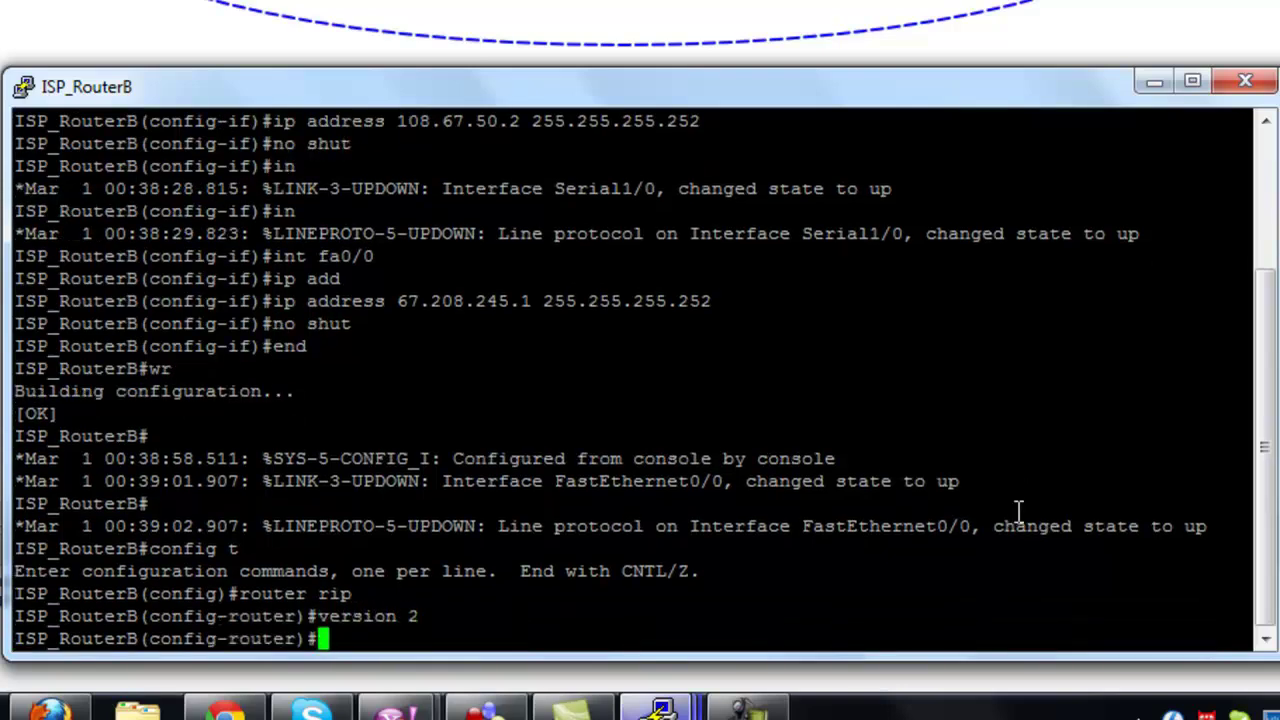
type("netwo")
key("BackSpace")
key("BackSpace")
key("BackSpace")
key("BackSpace")
key("BackSpace")
type("no aut")
key("Tab")
key("Return")
Step: Add network 108.67.50.0 to ISP_RouterB's RIP routing process
type("network ")
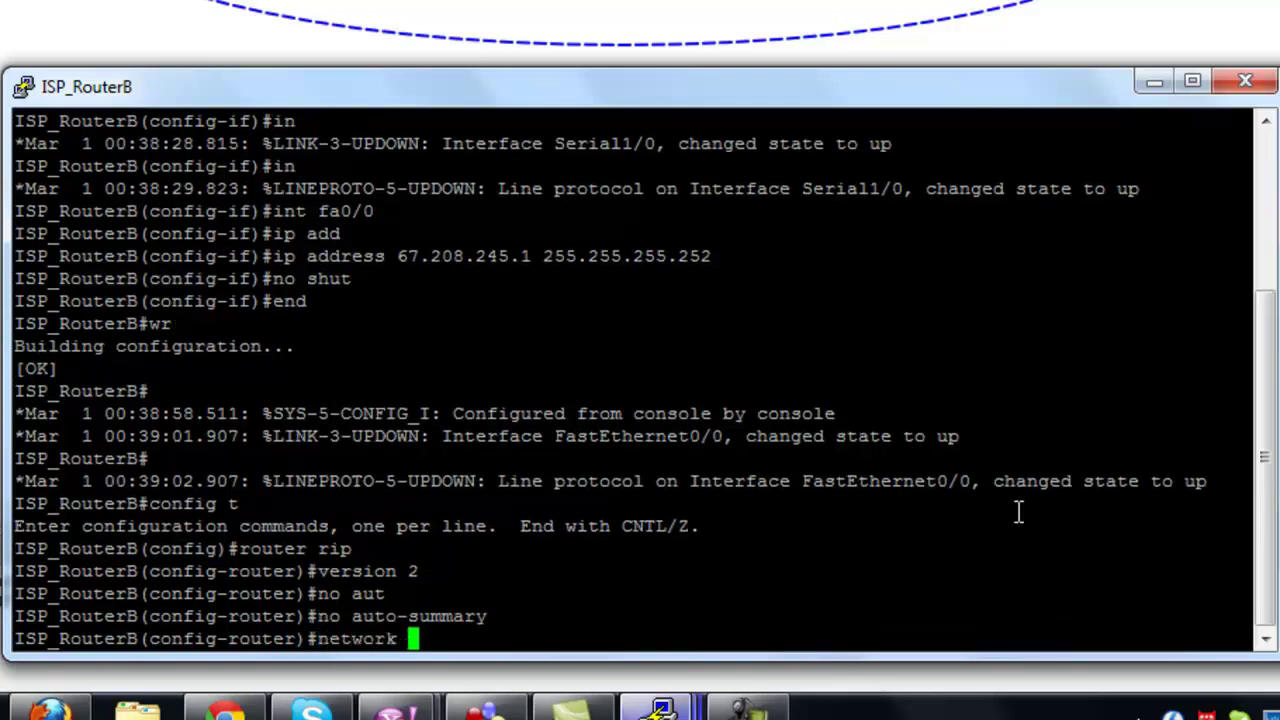
type("108.67.")
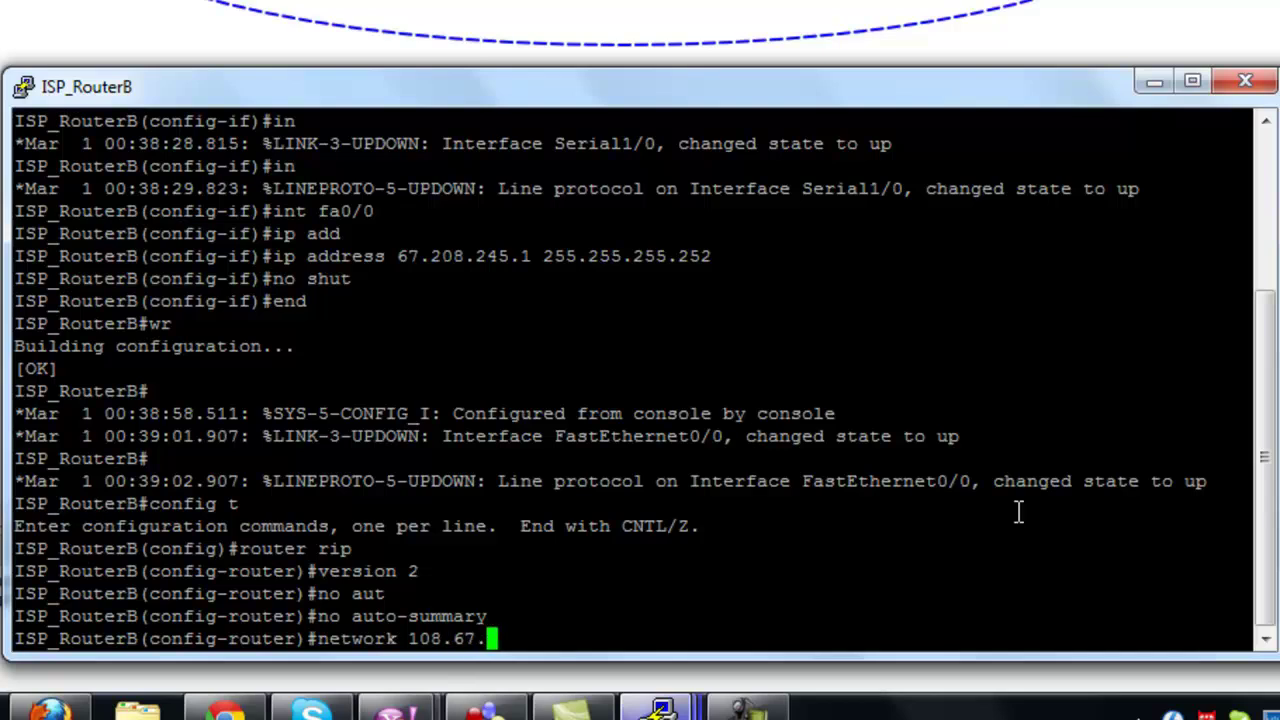
type("50.0")
key("Return")
Step: Add network 67.208.245.0 to ISP_RouterB's RIP routing process
type("netwr")
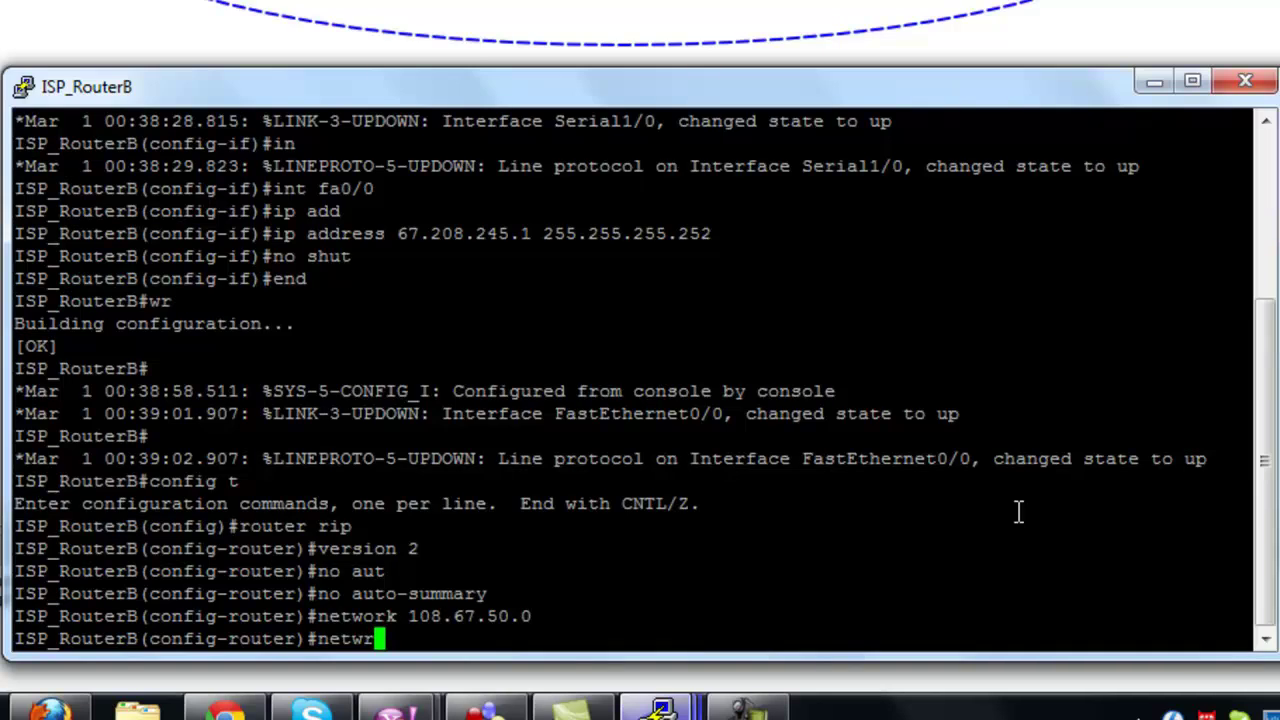
key("BackSpace")
type("ork 67")
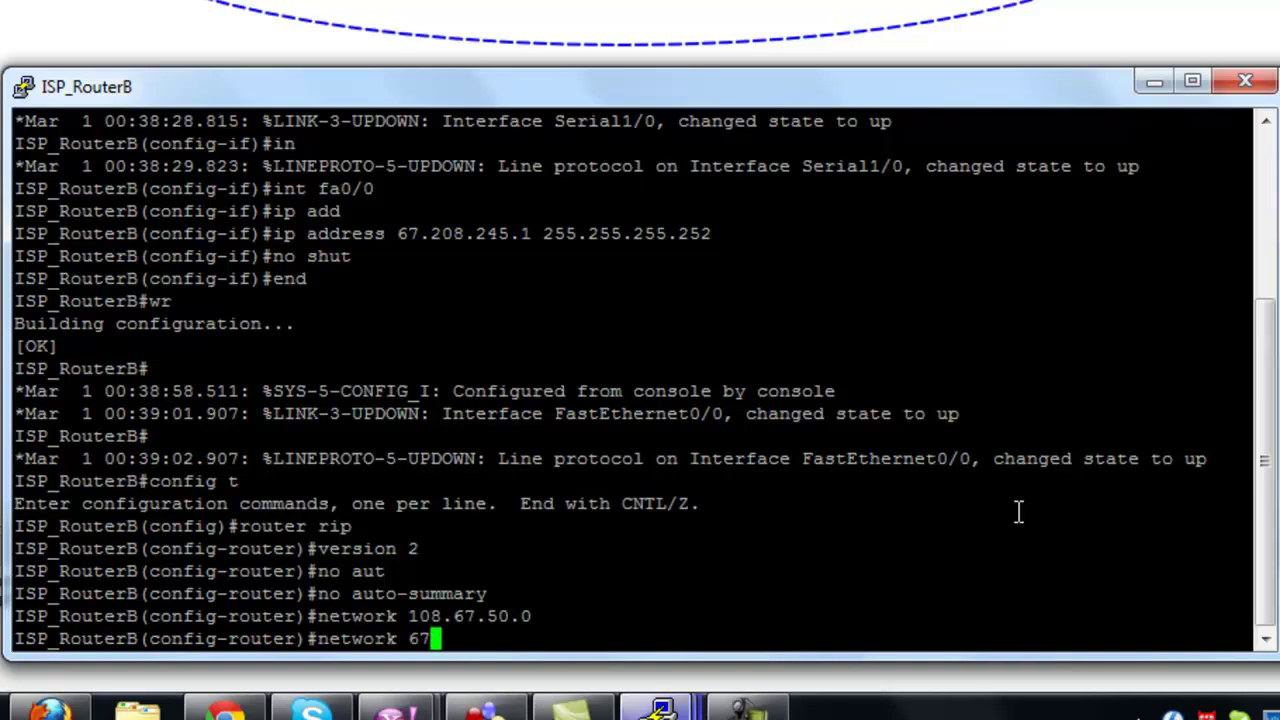
type(".208.245.0")
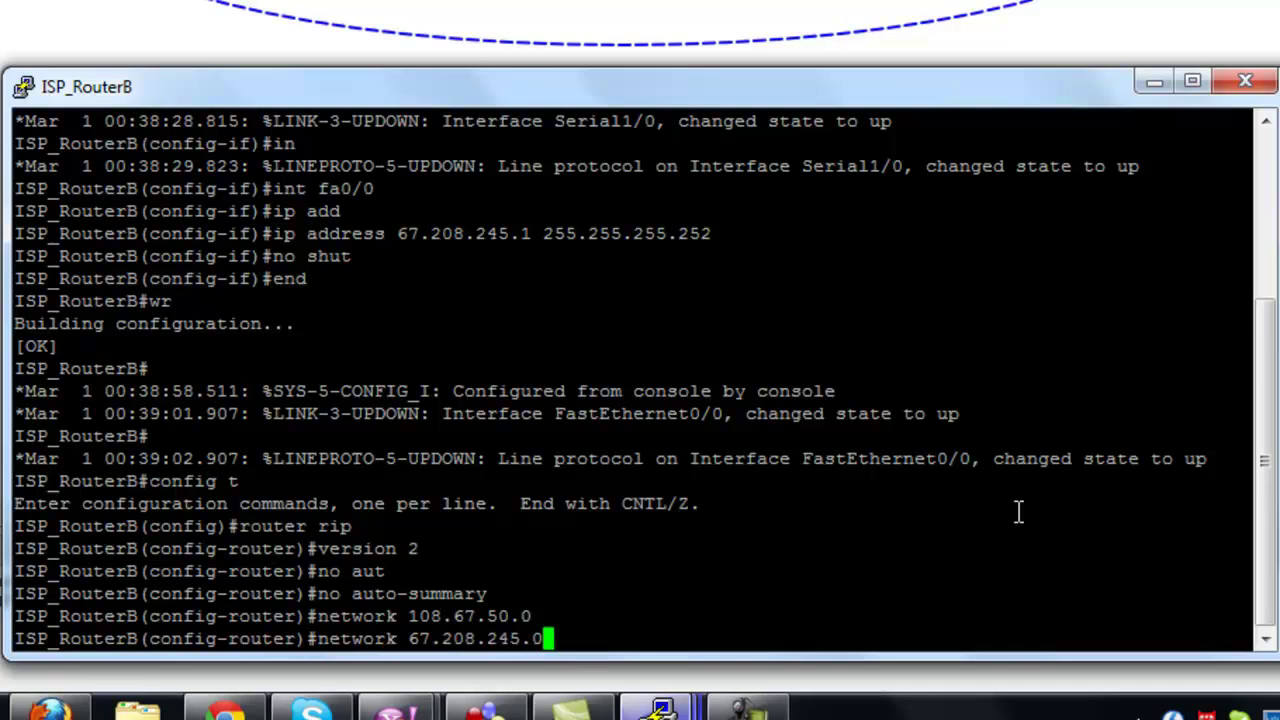
key("Return")
Step: End ISP_RouterB's configuration mode, save its configuration with wr, and minimize its console
type("end")
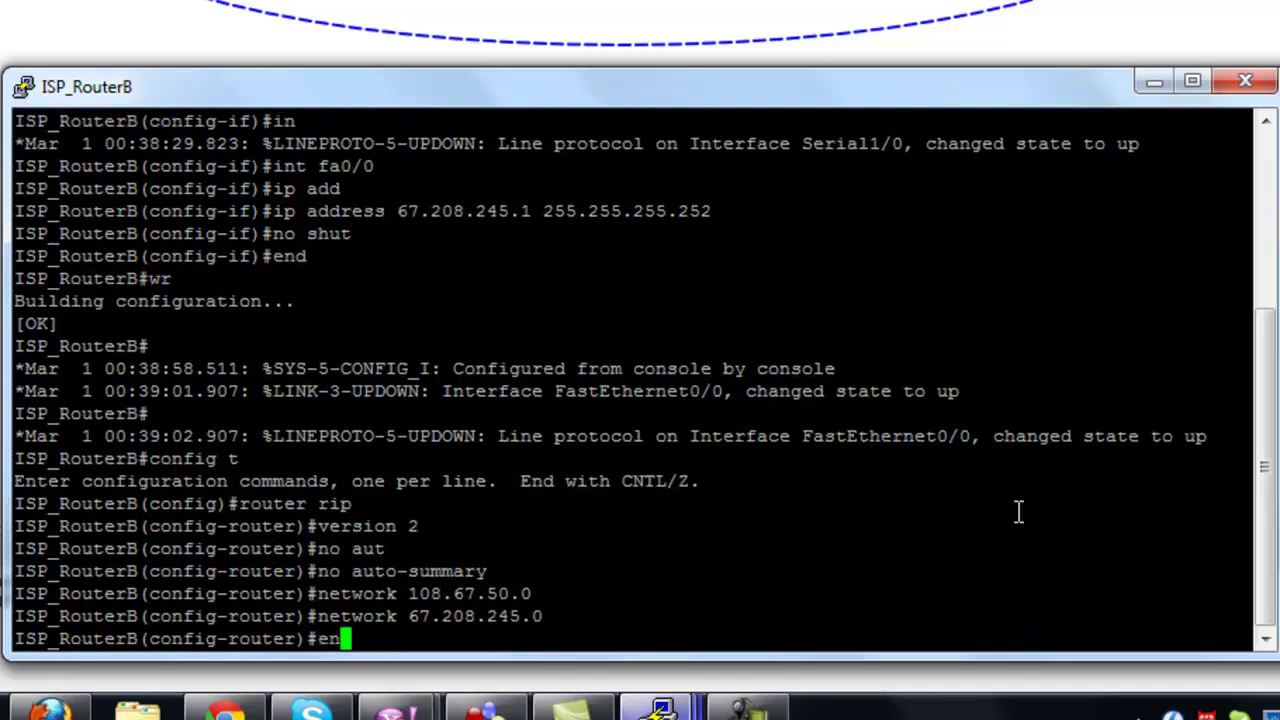
key("Return")
type("wr")
key("Return")
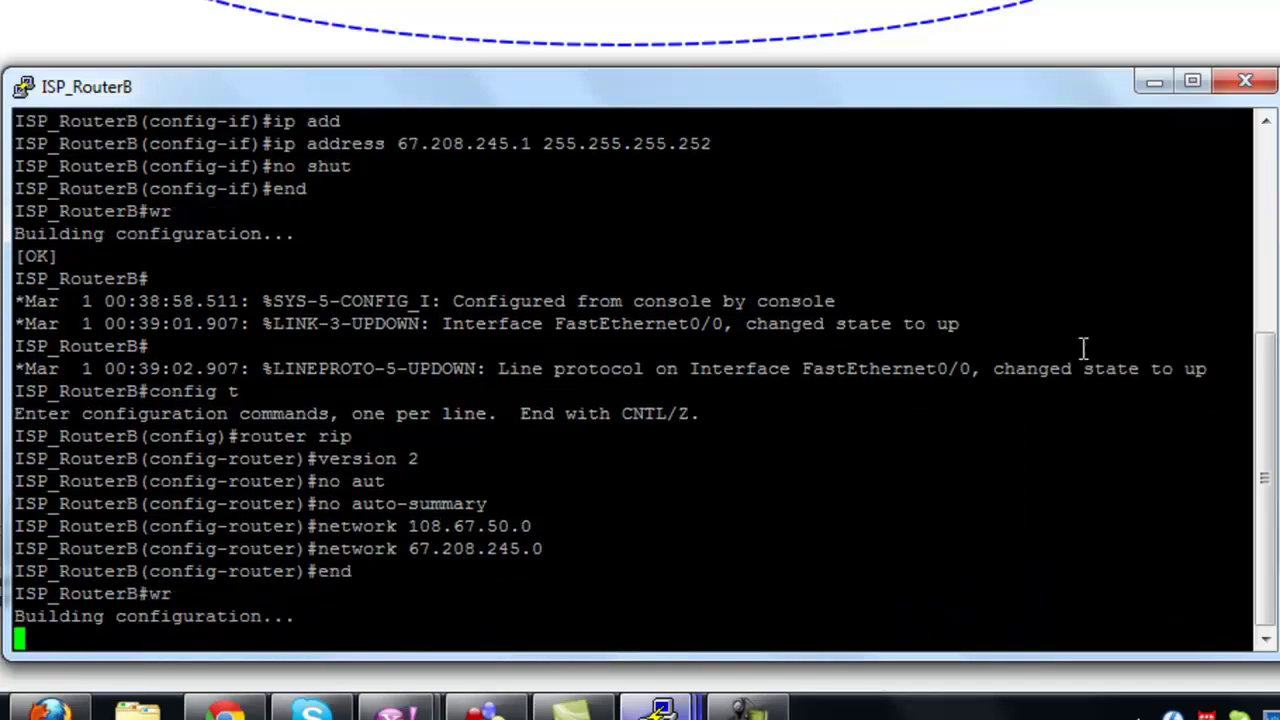
left_click(1165, 80)
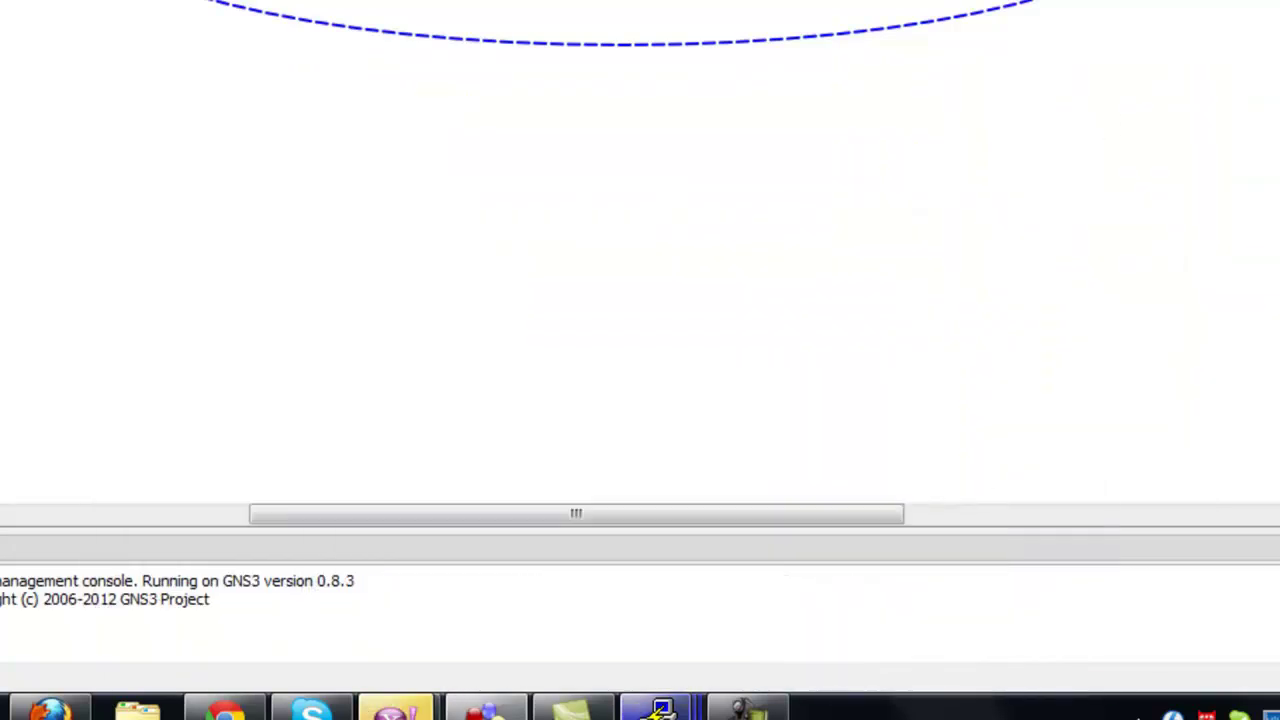
Step: Switch to the Denver console and enter RIP router configuration mode
mouse_move(660, 708)
mouse_move(556, 584)
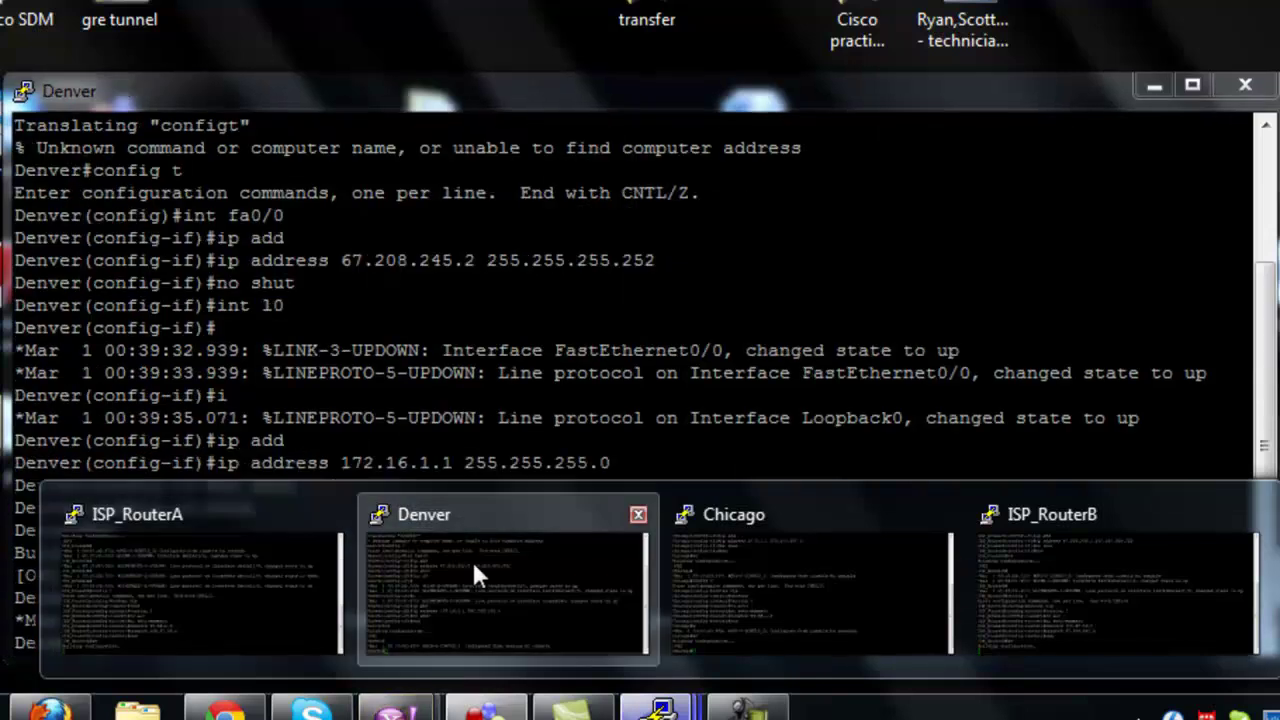
left_click(471, 558)
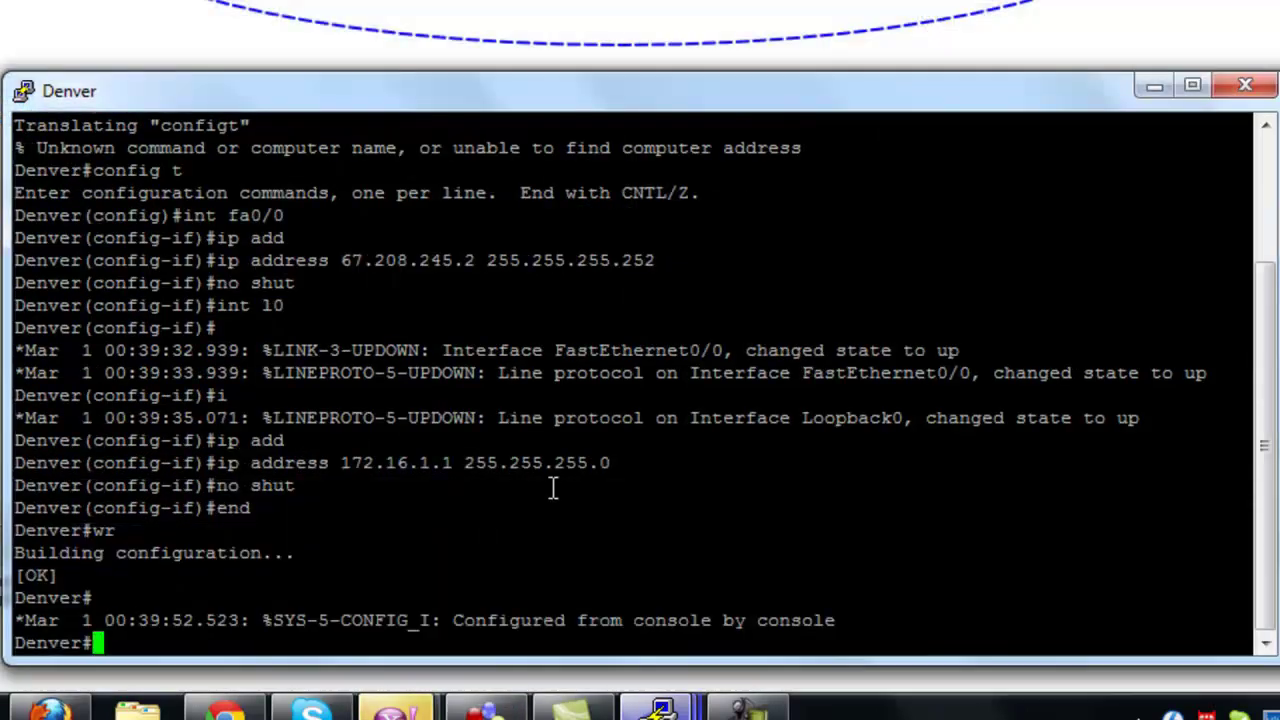
key("Return")
key("Return")
type("config t")
key("Return")
type("router rip")
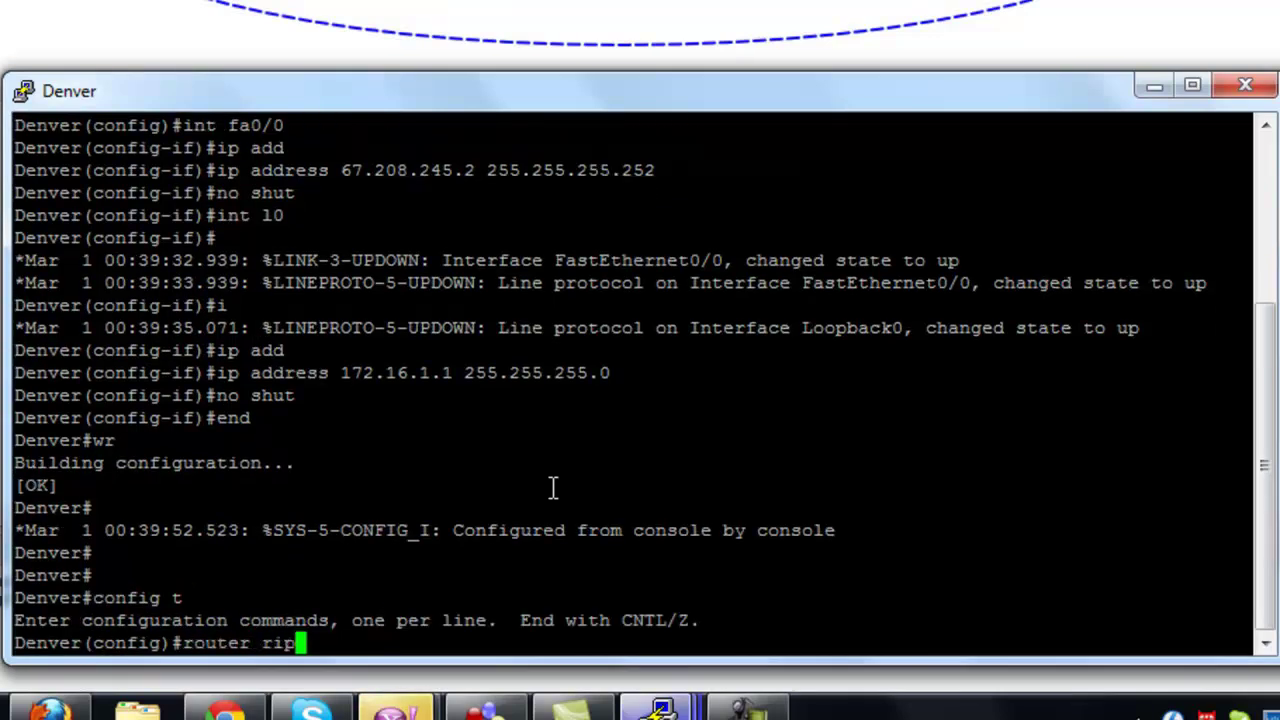
key("Return")
Step: Set Denver's RIP process to version 2 and disable automatic summarization with no auto-summary
type("version 2")
key("Return")
type("no auto")
key("Tab")
key("Return")
Step: Add network 67.208.245.0 to Denver's RIP routing process
type("network")
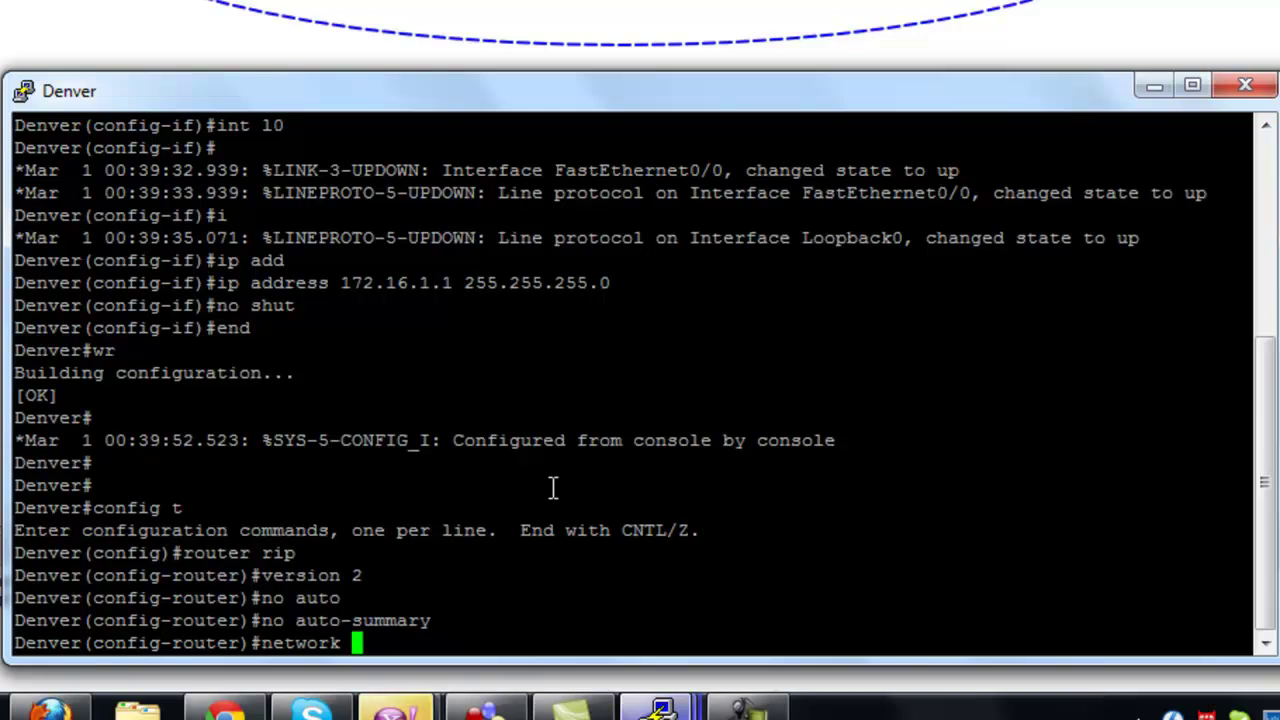
type("67.208.245.0")
key("Return")
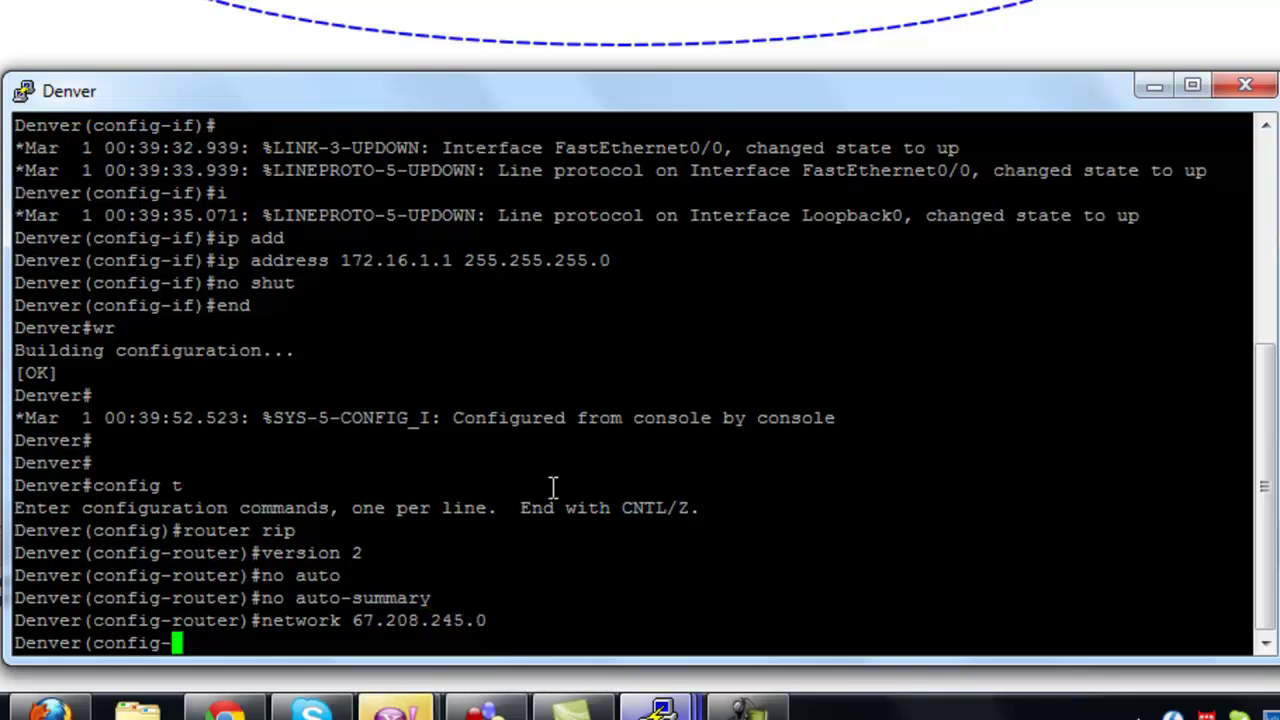
Step: End Denver's configuration mode and save its RIP configuration with wr
type("end")
key("Return")
type("wr")
key("Return")
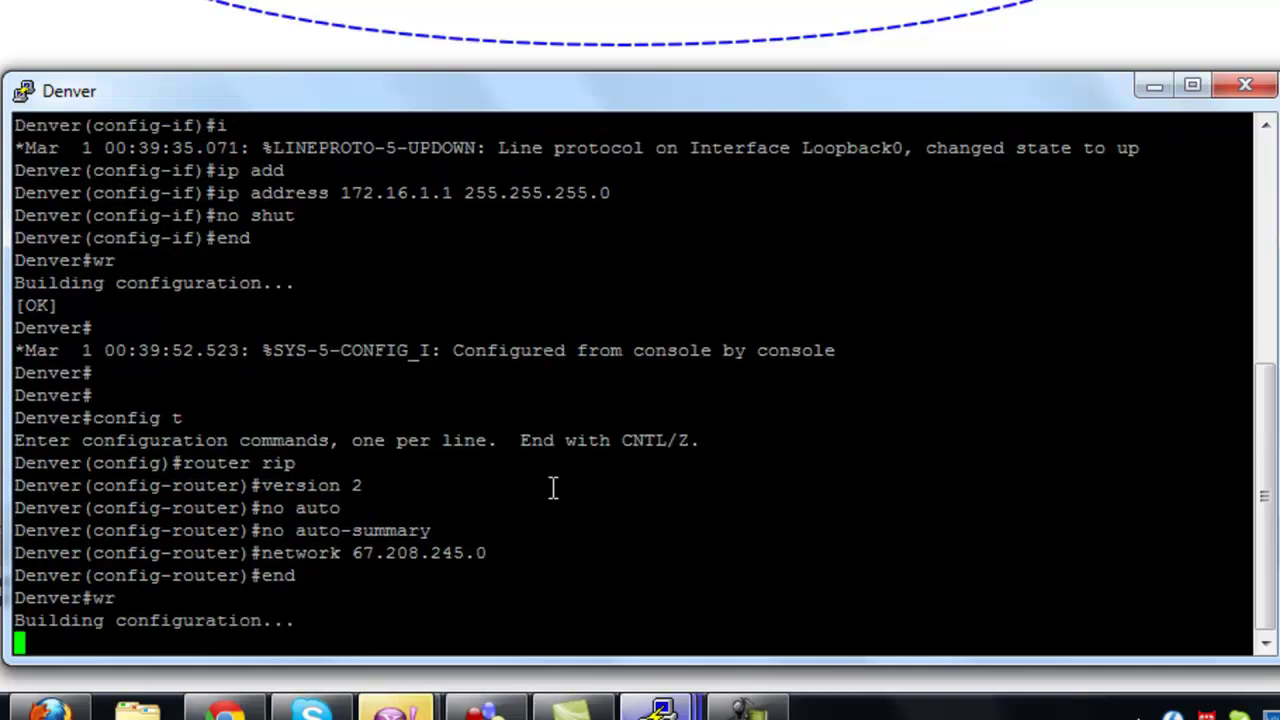
Step: Display Denver's routing table with show ip route
key("Return")
key("Return")
type("show ip route")
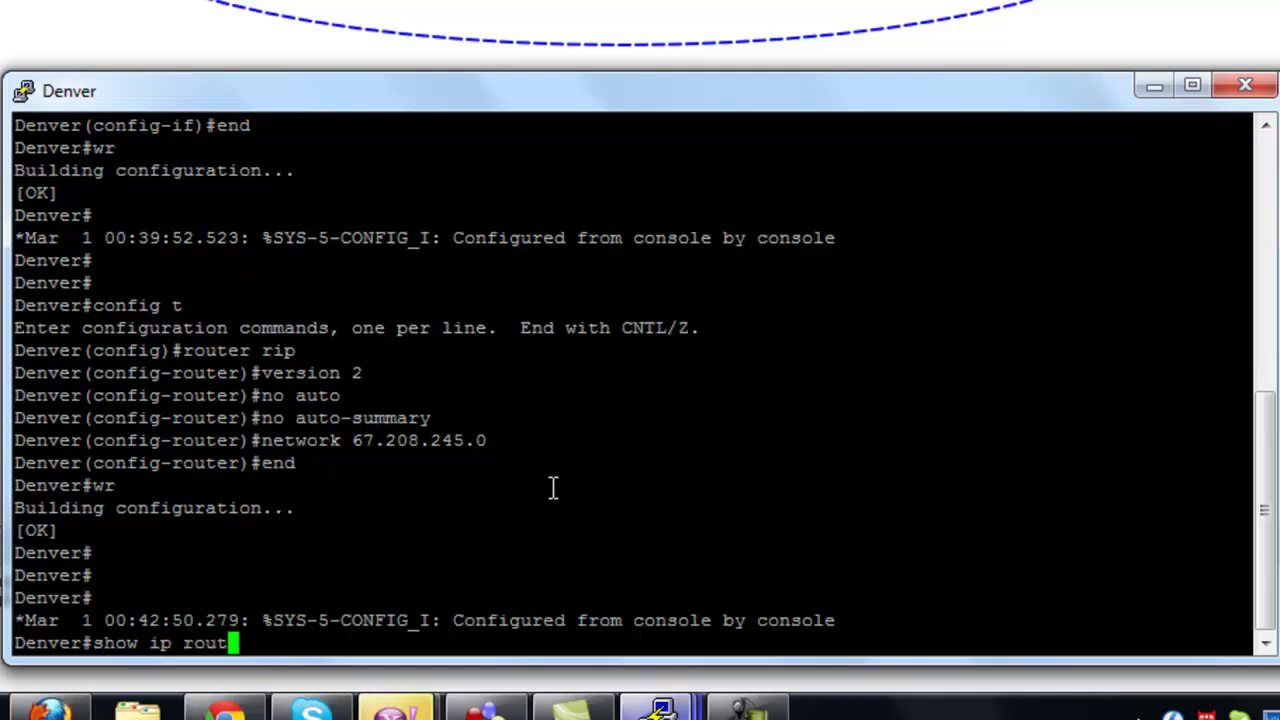
key("Return")
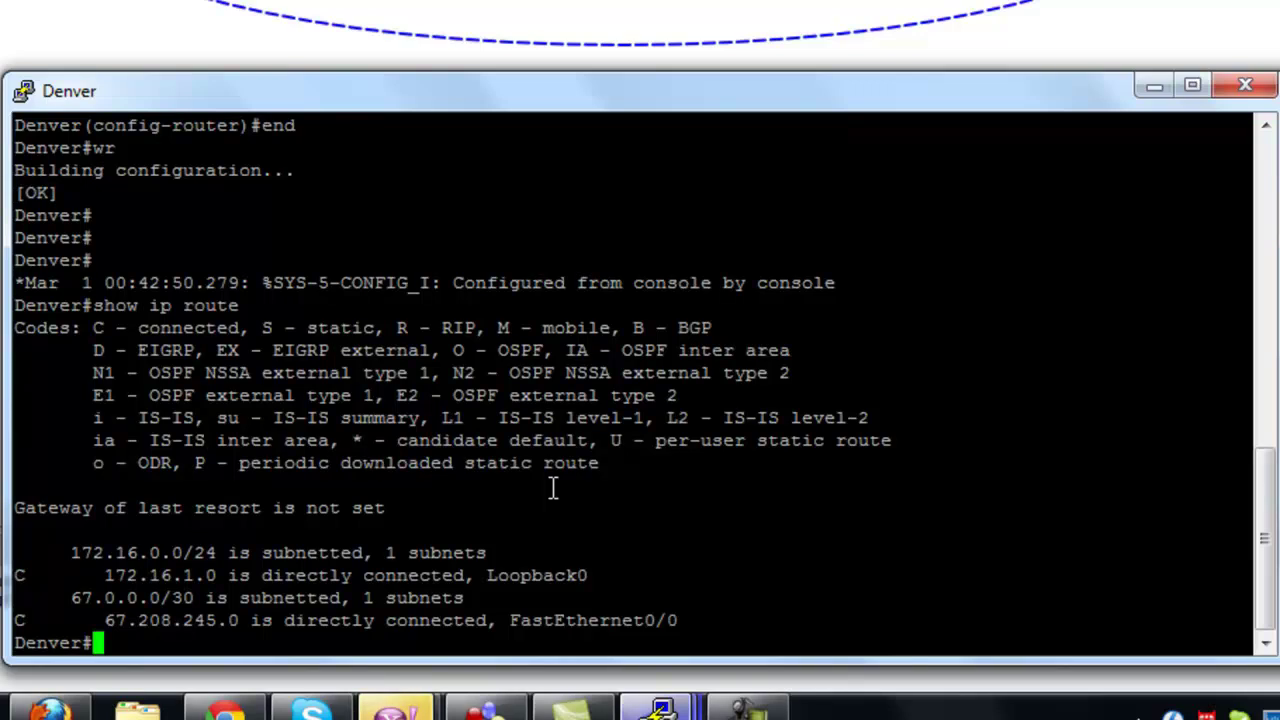
Step: Check Denver's RIP settings with show ip protocols and display the routing table again with show ip route
type("how")
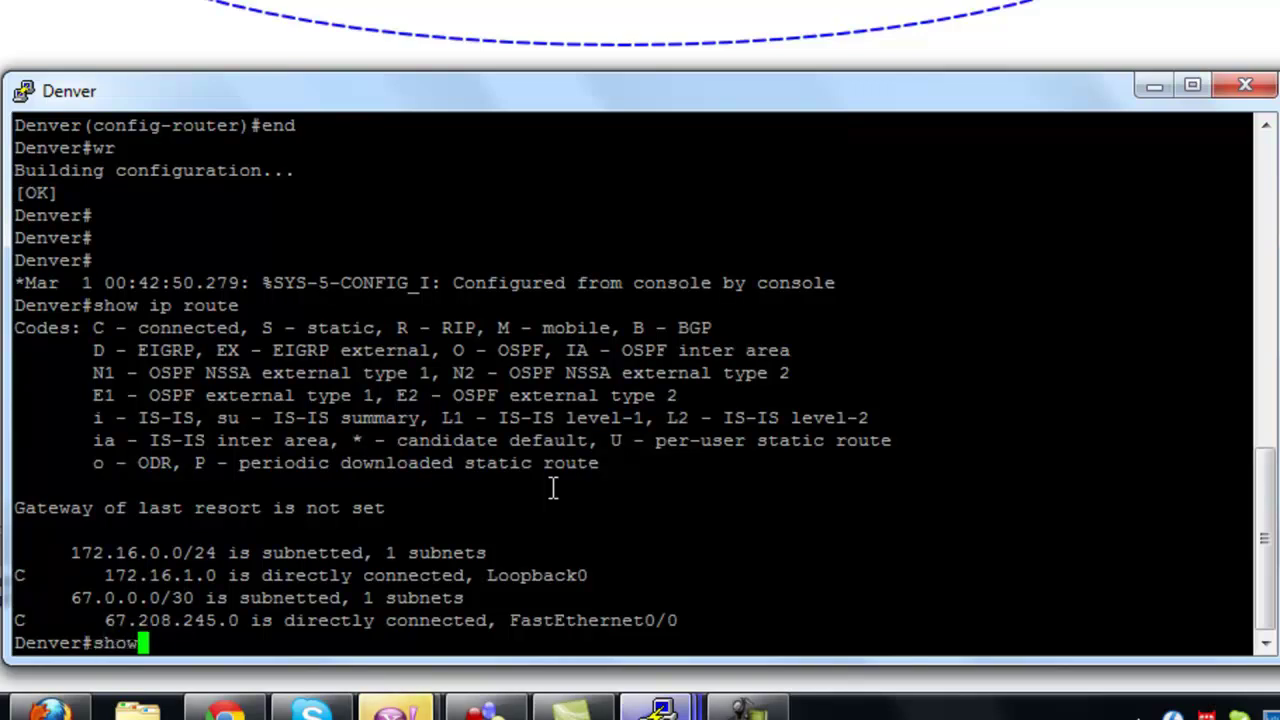
type(" ip prot")
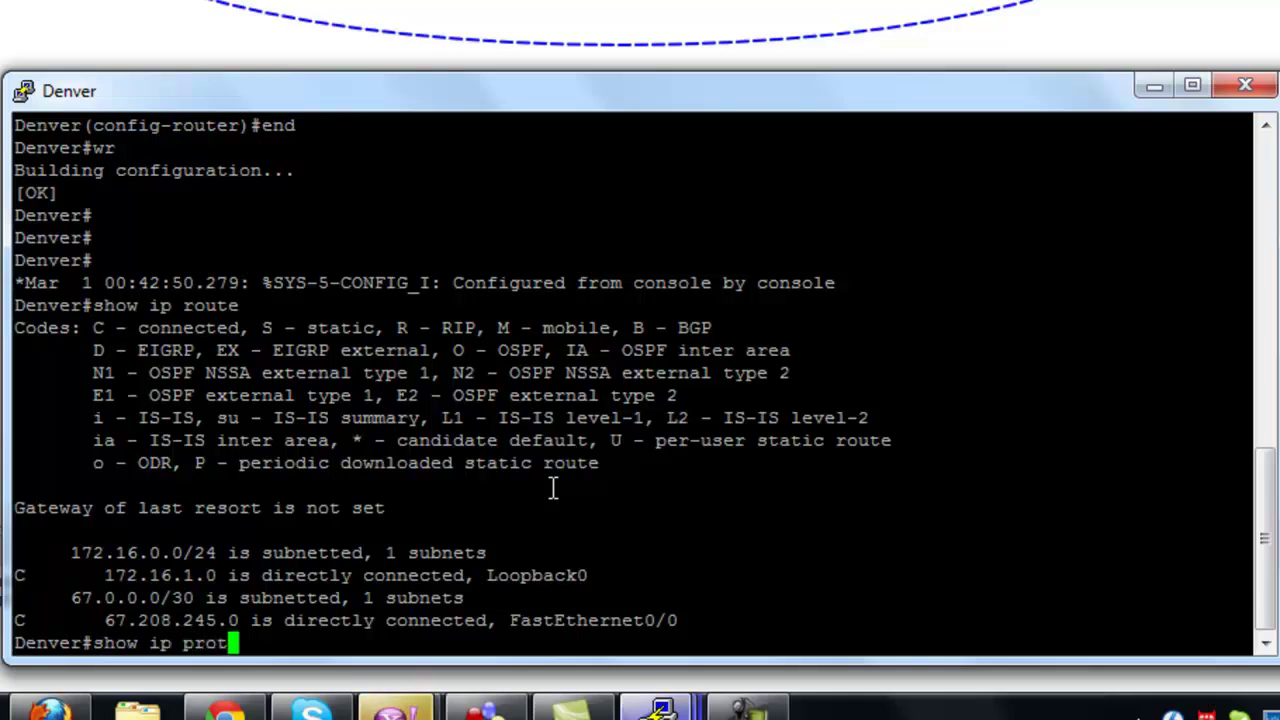
key("Tab")
key("Return")
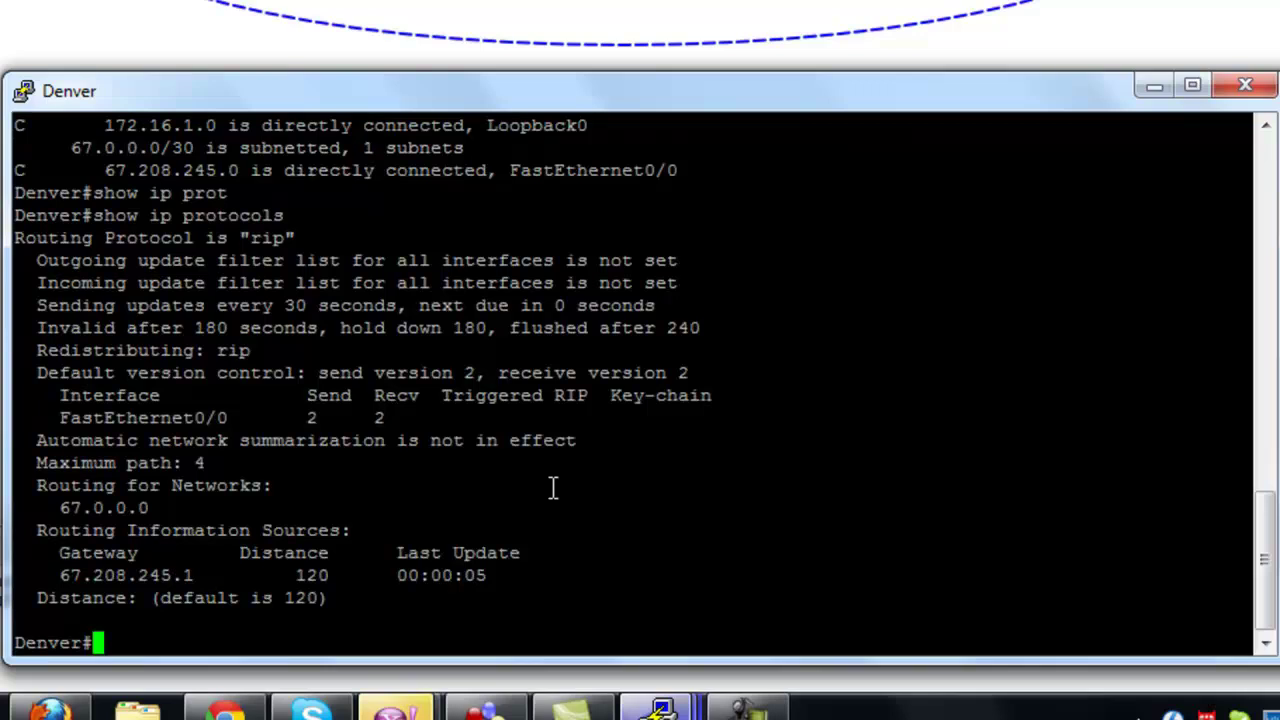
type("show ip route")
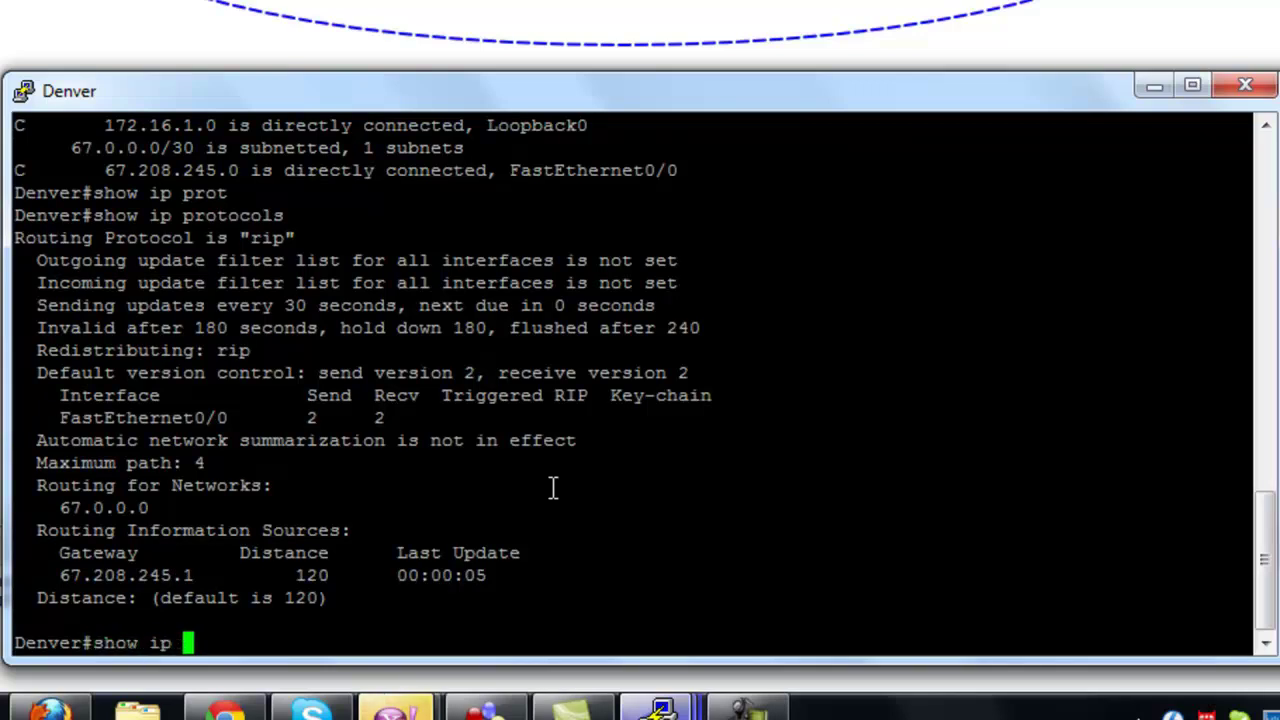
key("Return")
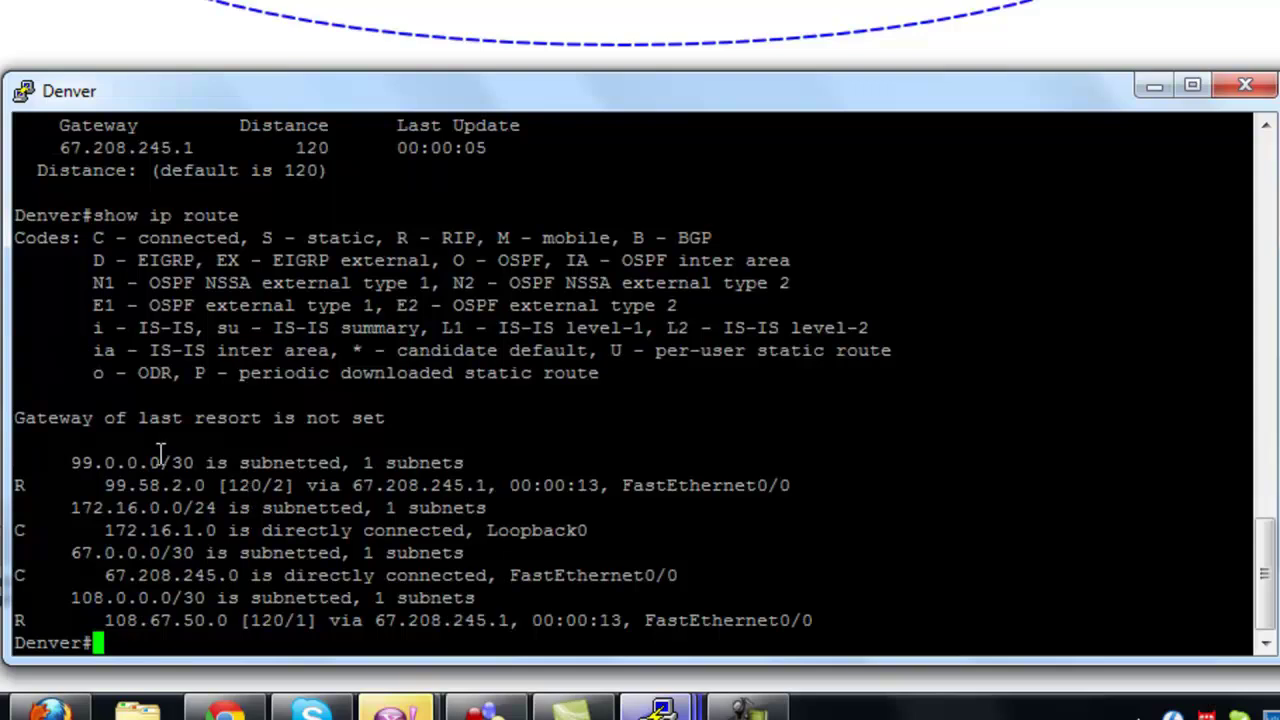
Step: Ping an address on the 99.58.2.0 network from Denver
type("ing ")
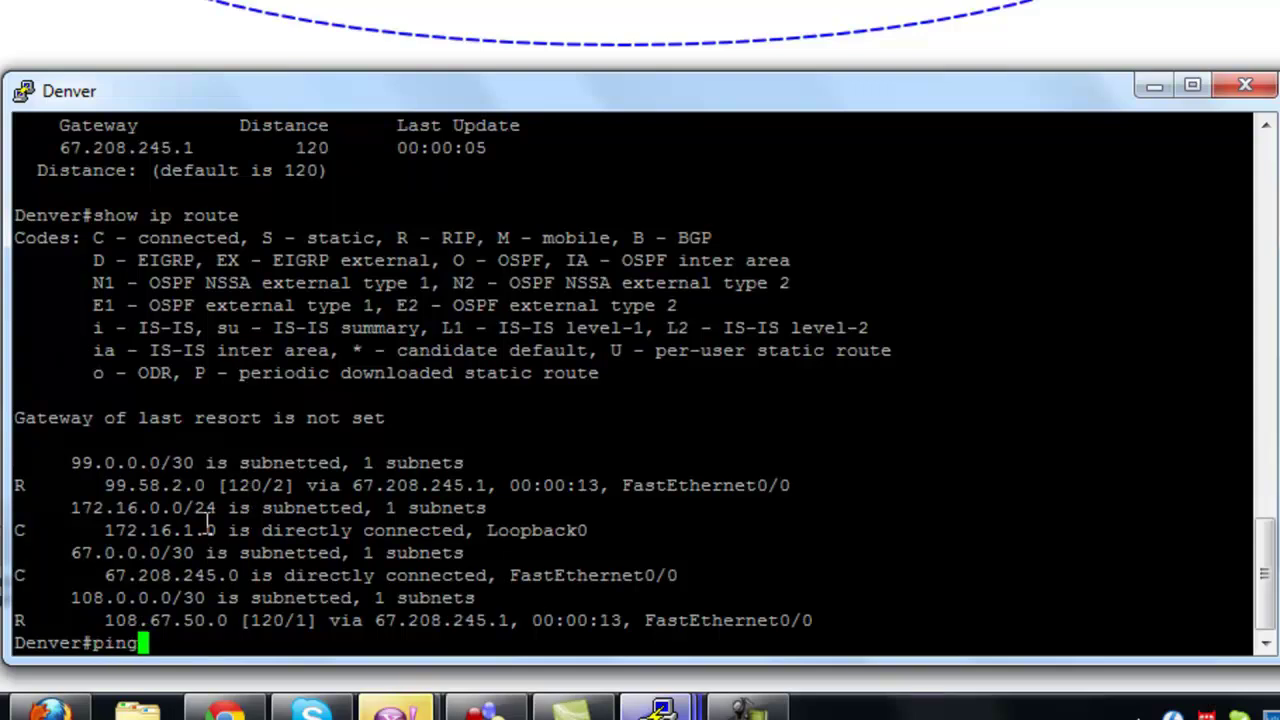
type("88")
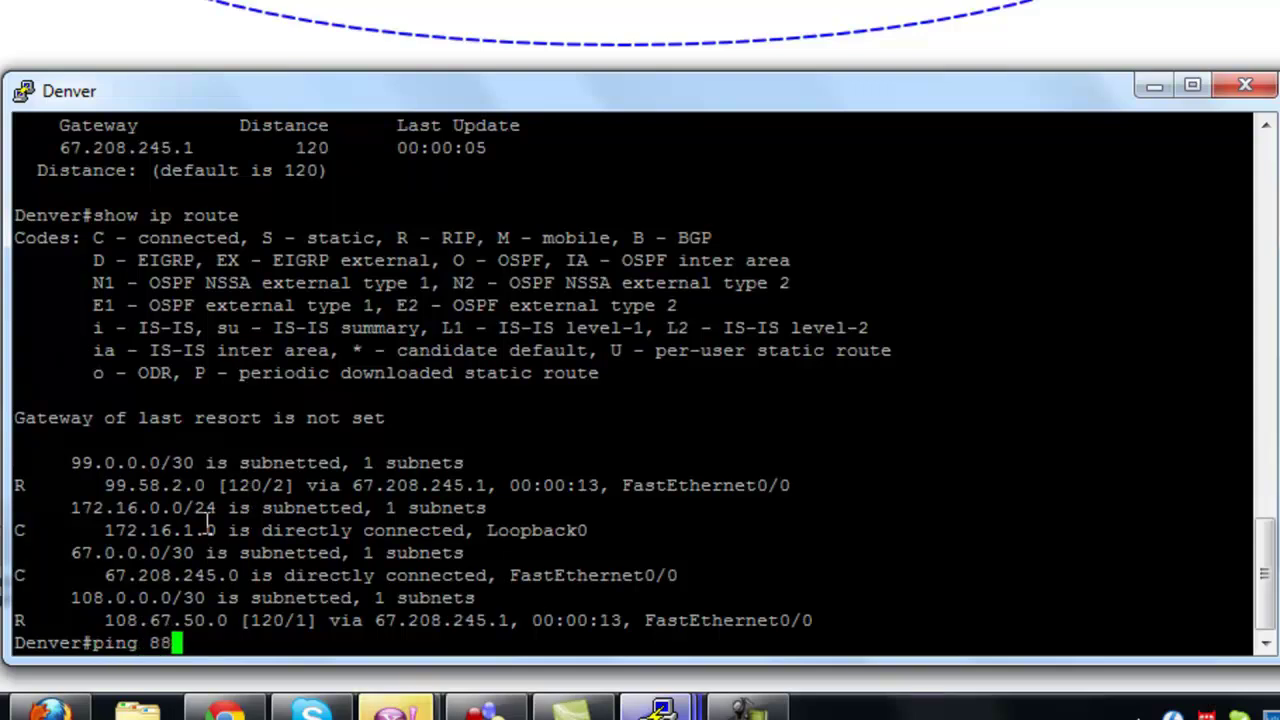
key("BackSpace")
key("BackSpace")
type("99.5")
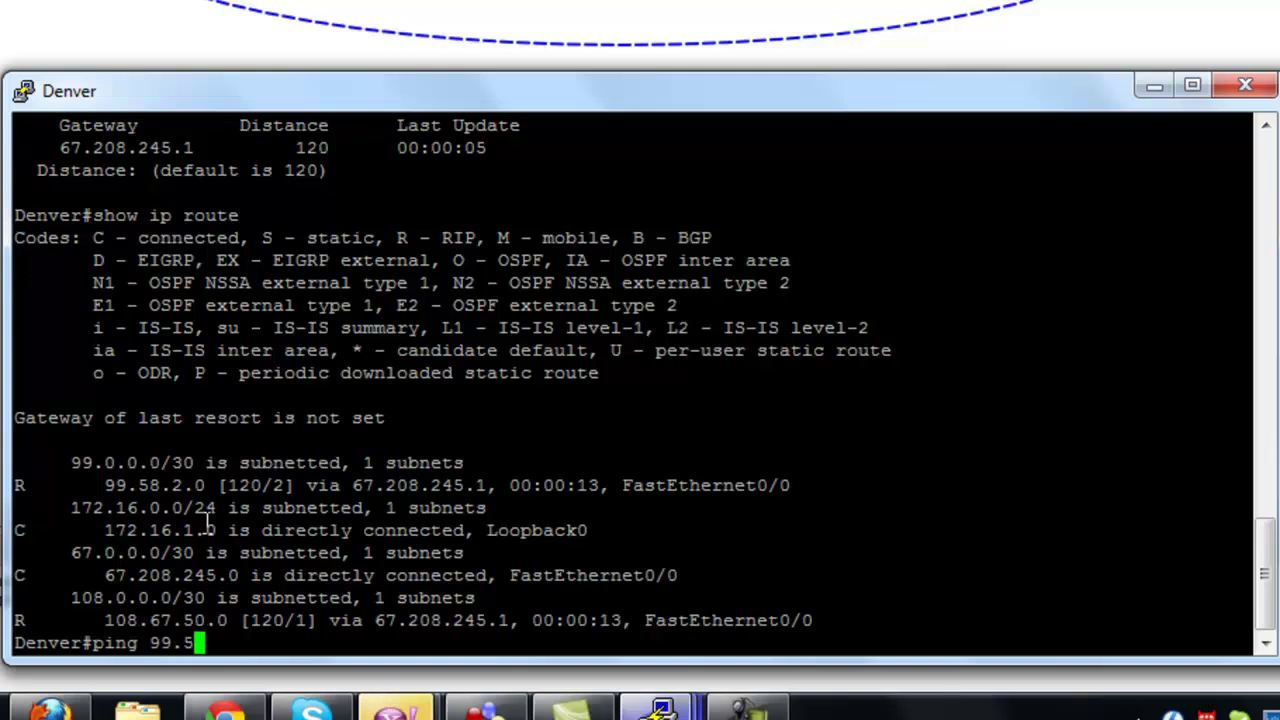